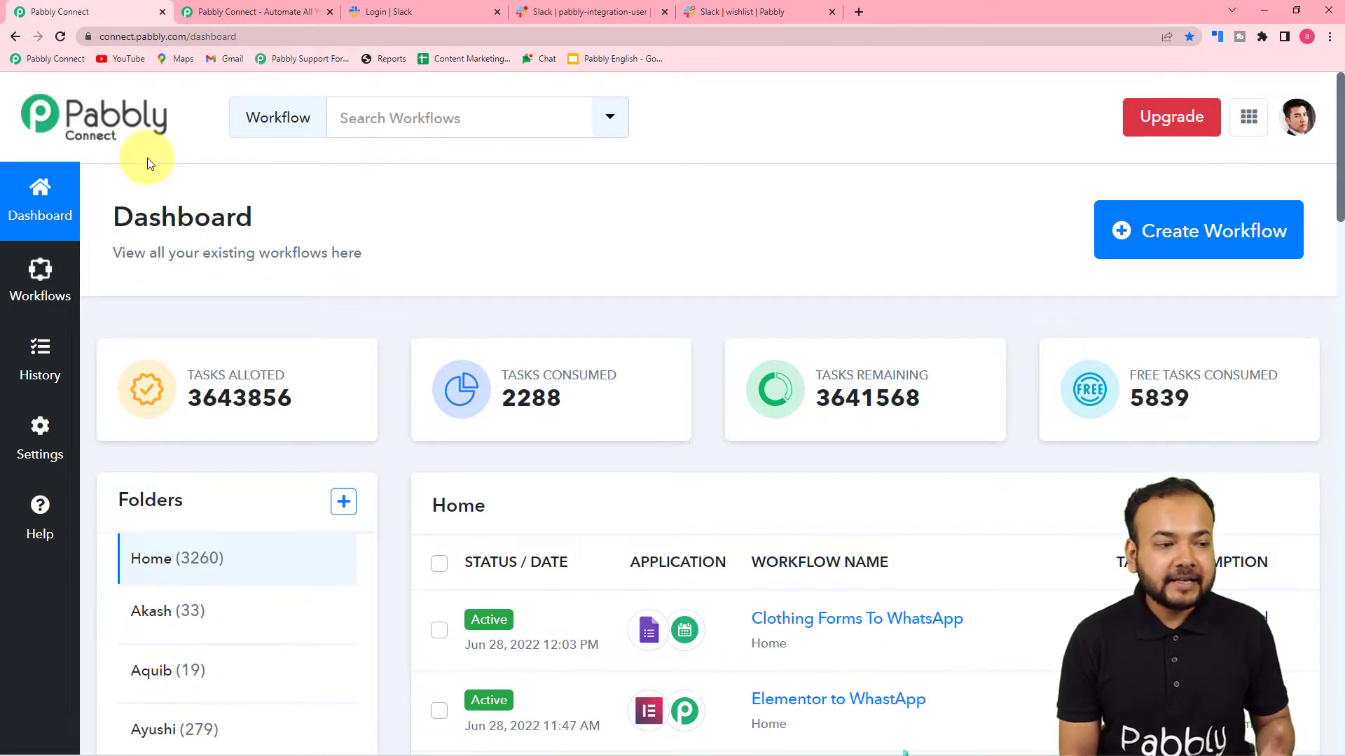
pyautogui.click(210, 12)
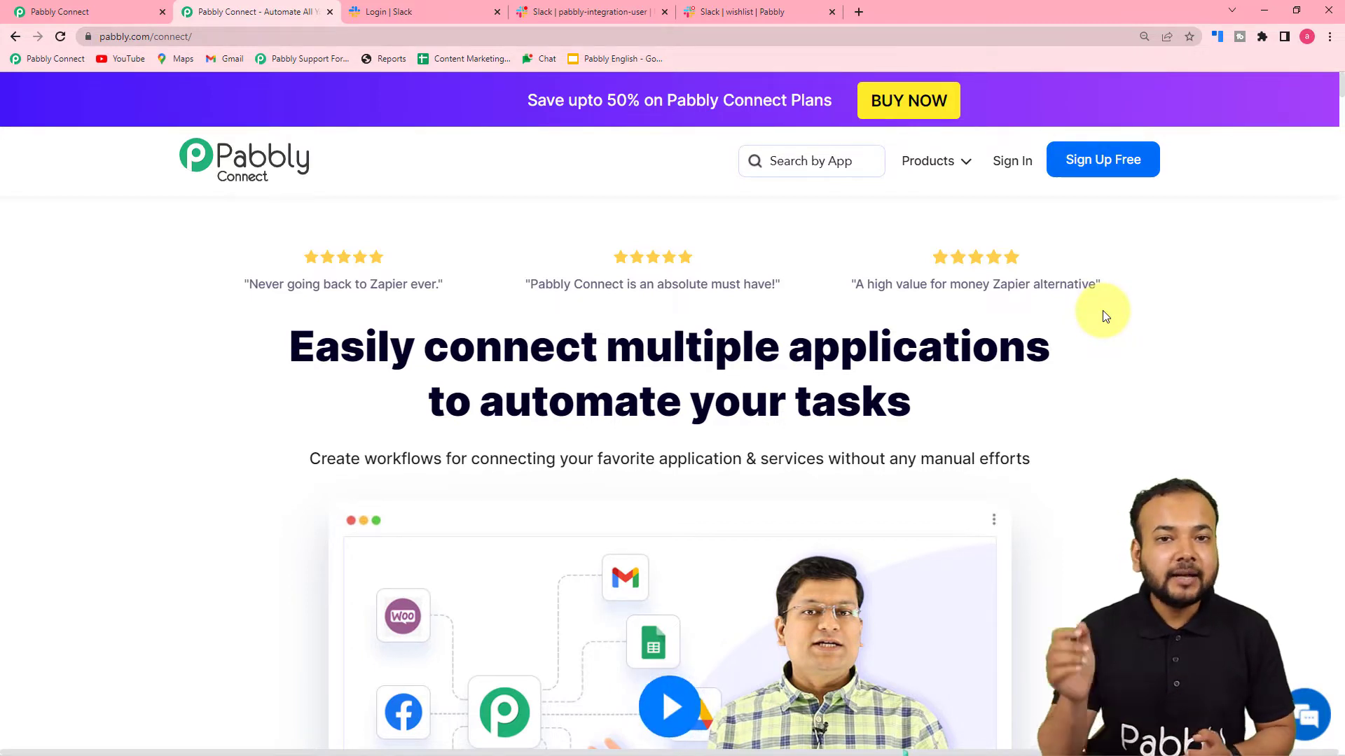
pyautogui.click(112, 12)
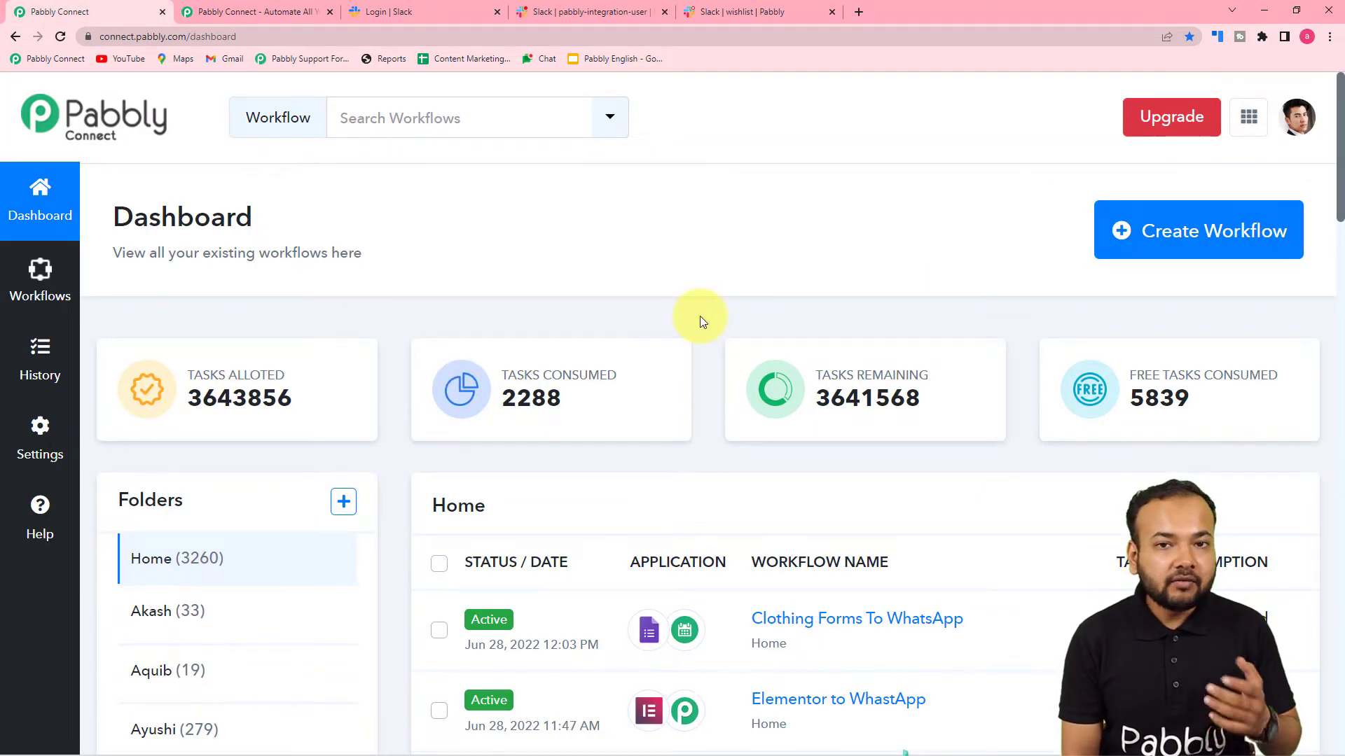
# Create a workflow named "Send One Slack channel message to other Channel"
pyautogui.click(1147, 228)
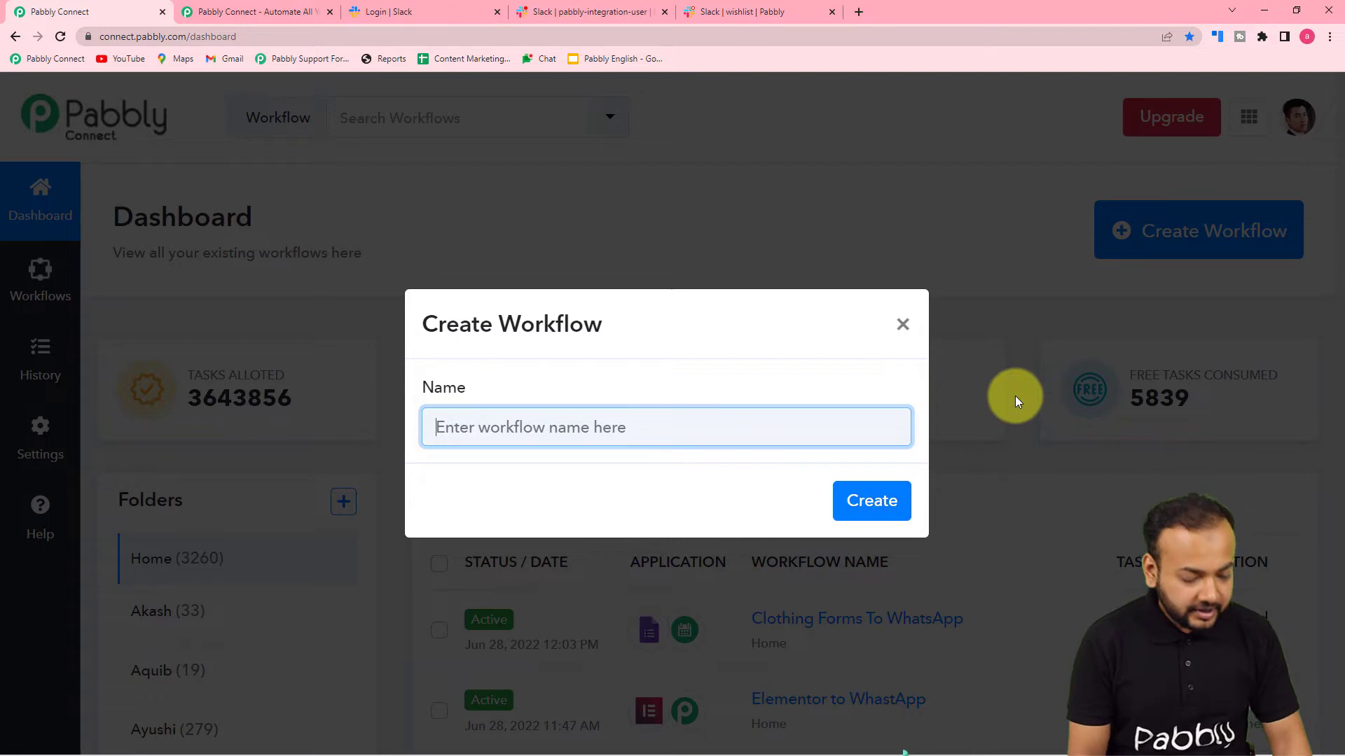
pyautogui.write('Sen')
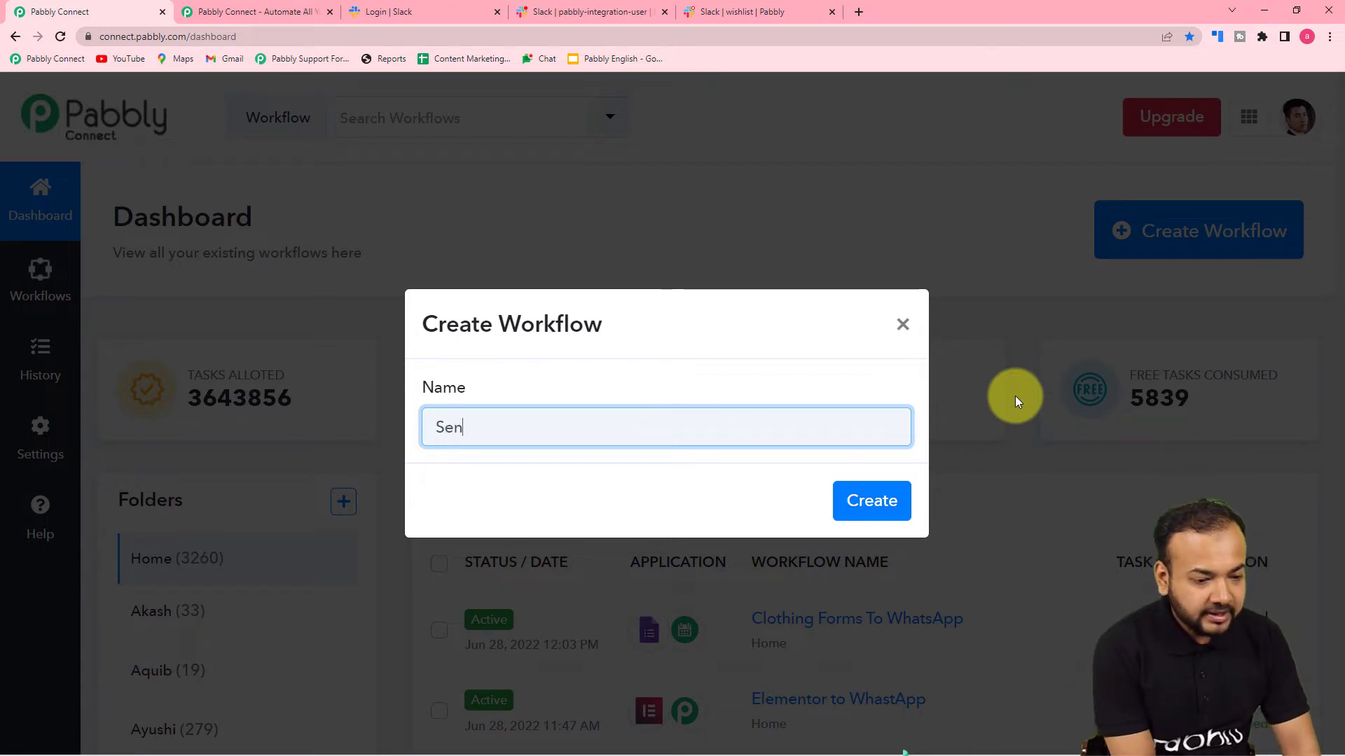
pyautogui.write('d One ')
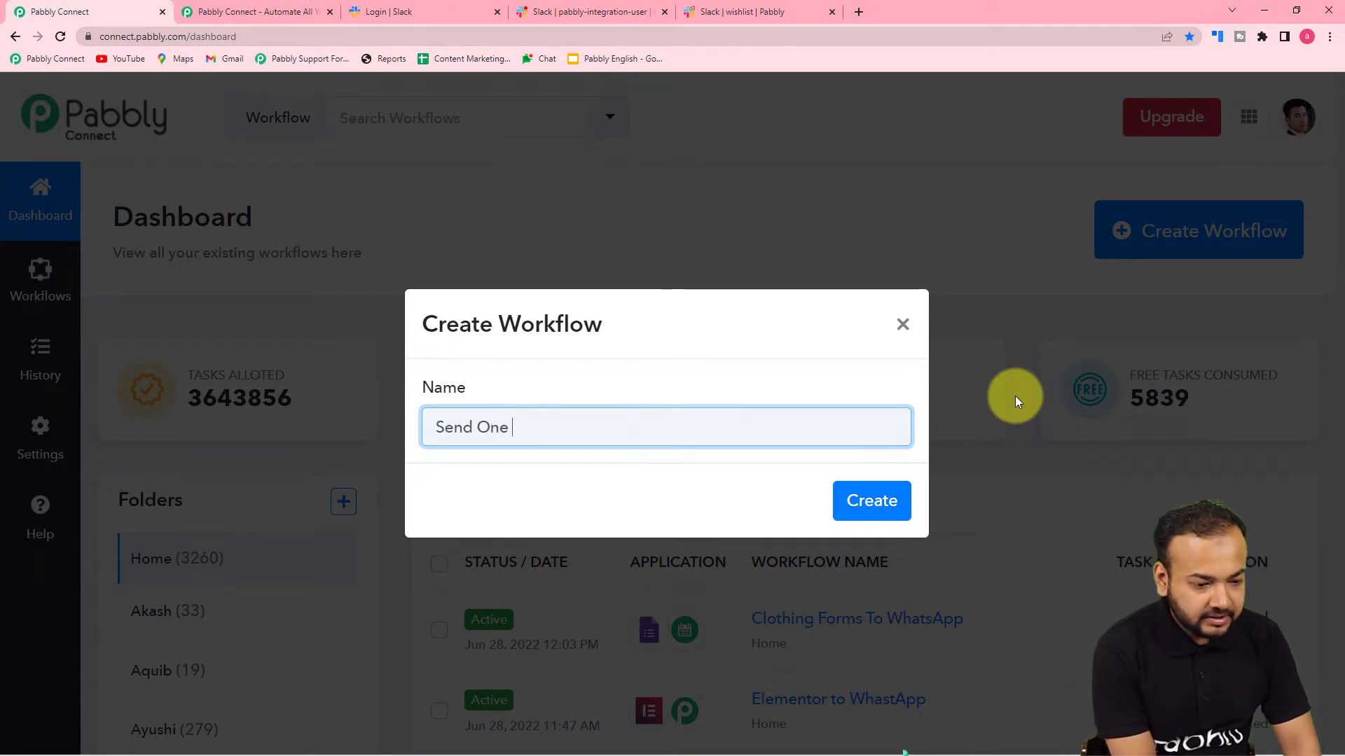
pyautogui.write('Sla')
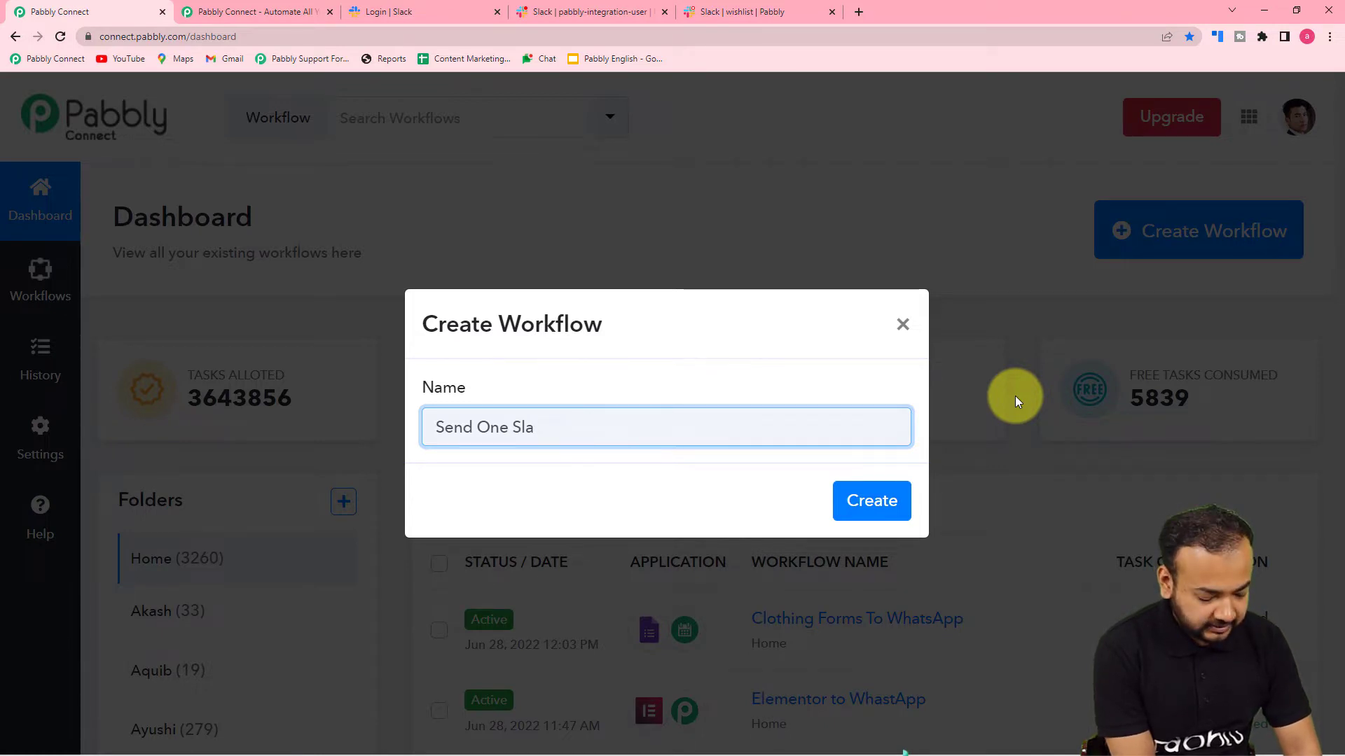
pyautogui.write('xk Xher')
pyautogui.press('BackSpace')
pyautogui.press('BackSpace')
pyautogui.press('BackSpace')
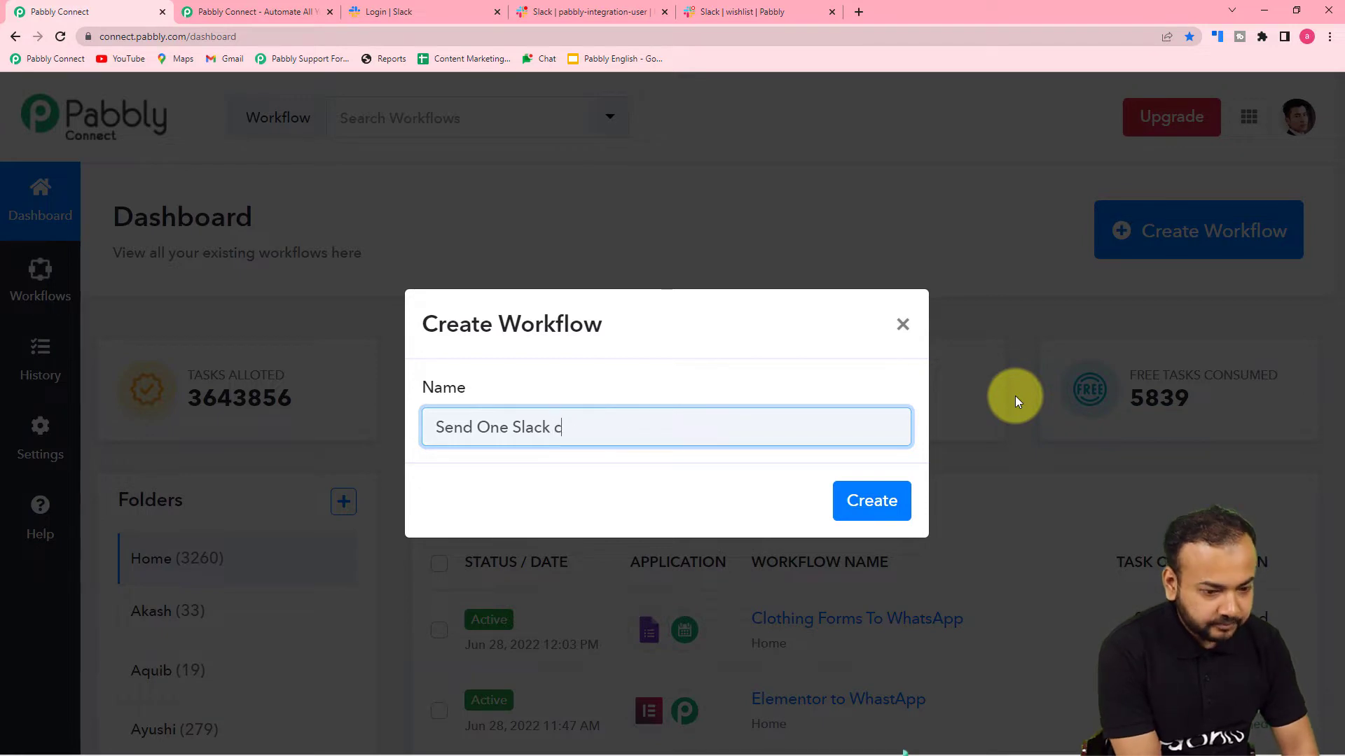
pyautogui.write('hannel messag')
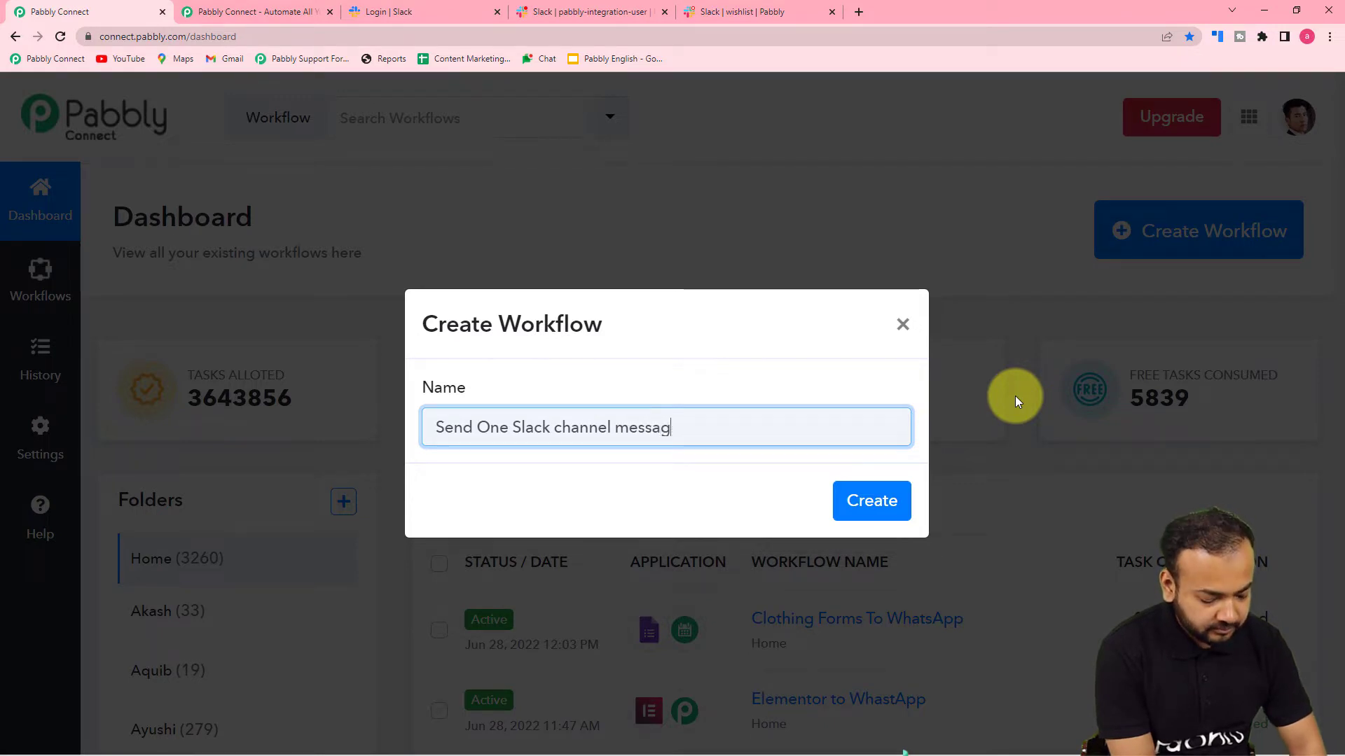
pyautogui.write('e to ')
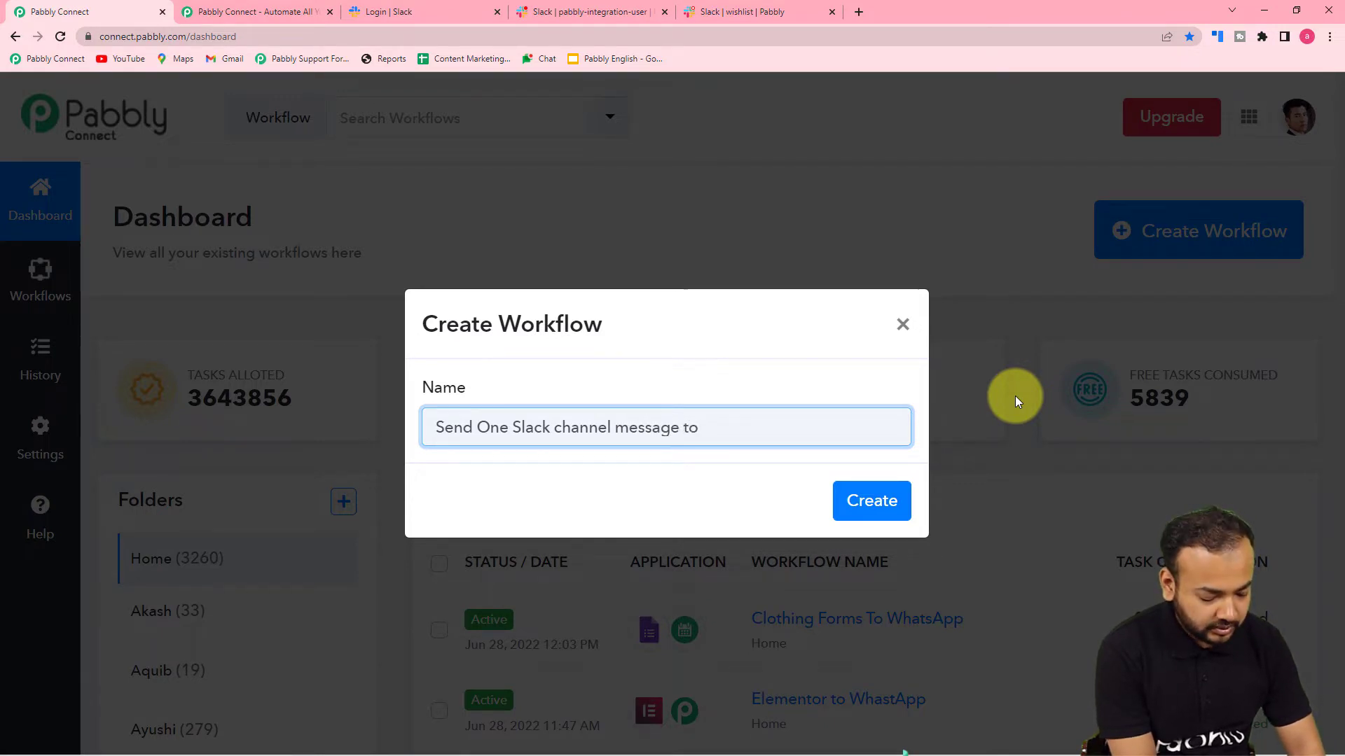
pyautogui.write('other Channel')
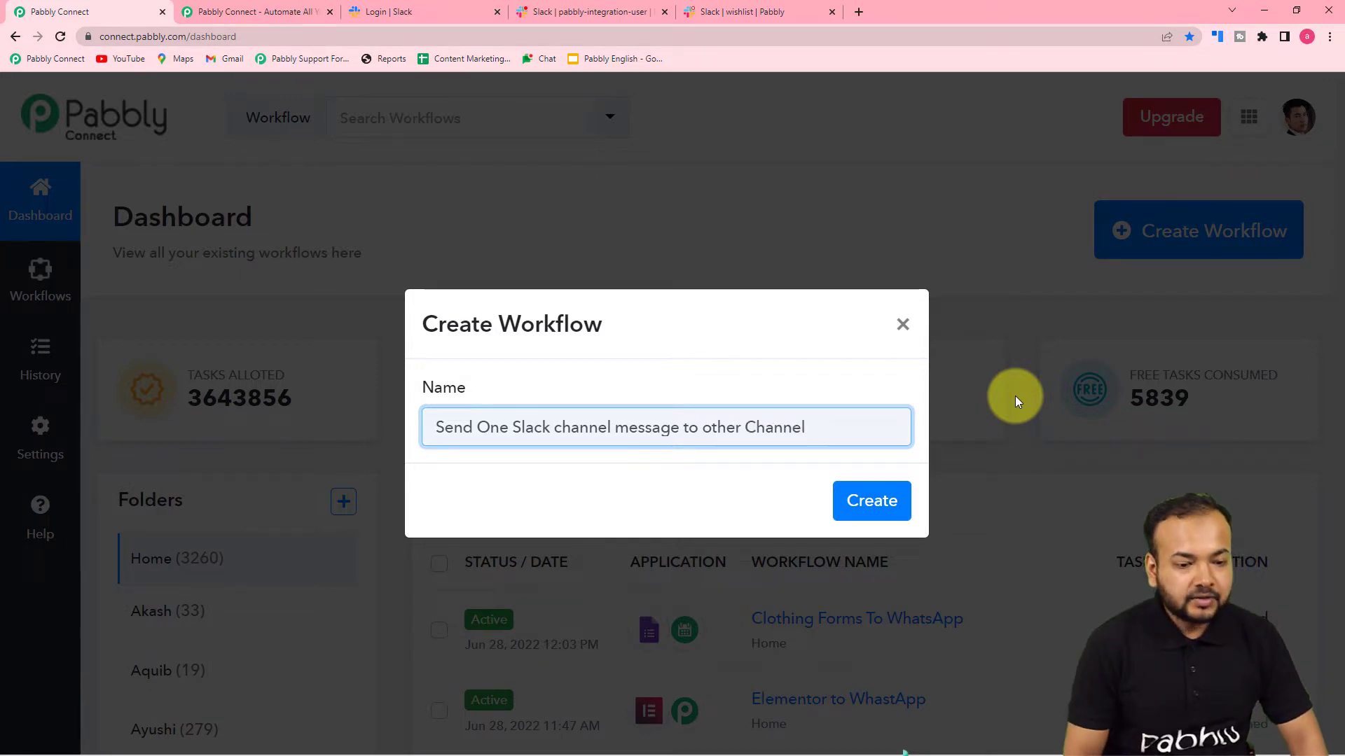
pyautogui.click(879, 515)
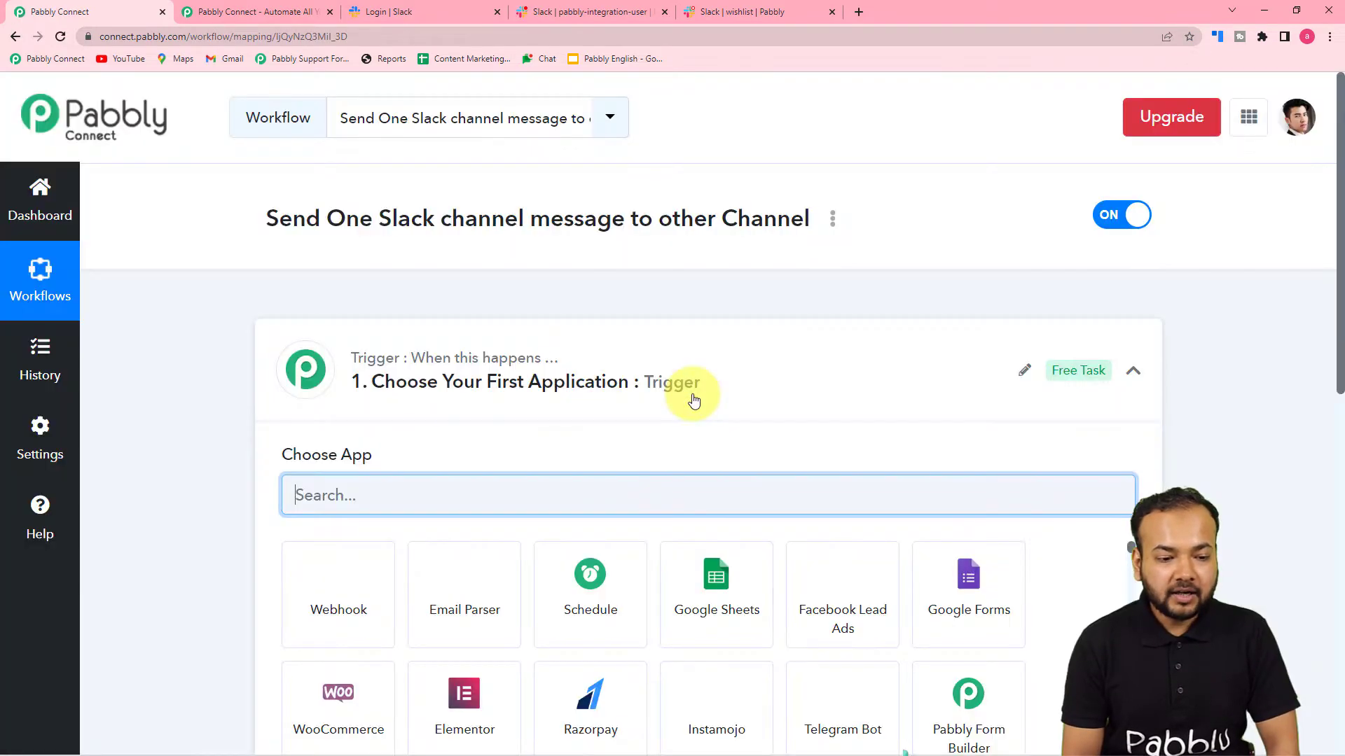
# Choose Slack as the application for the workflow's trigger step
pyautogui.click(1133, 370)
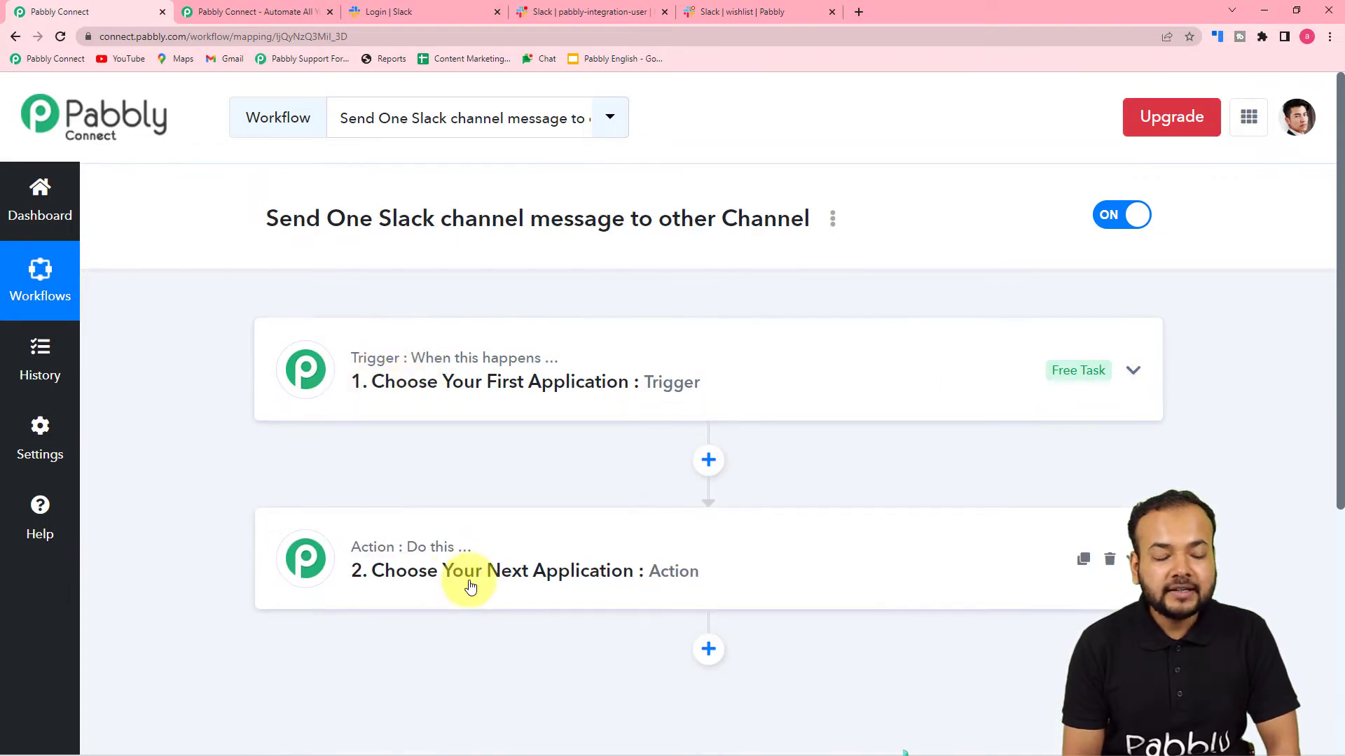
pyautogui.moveTo(371, 550)
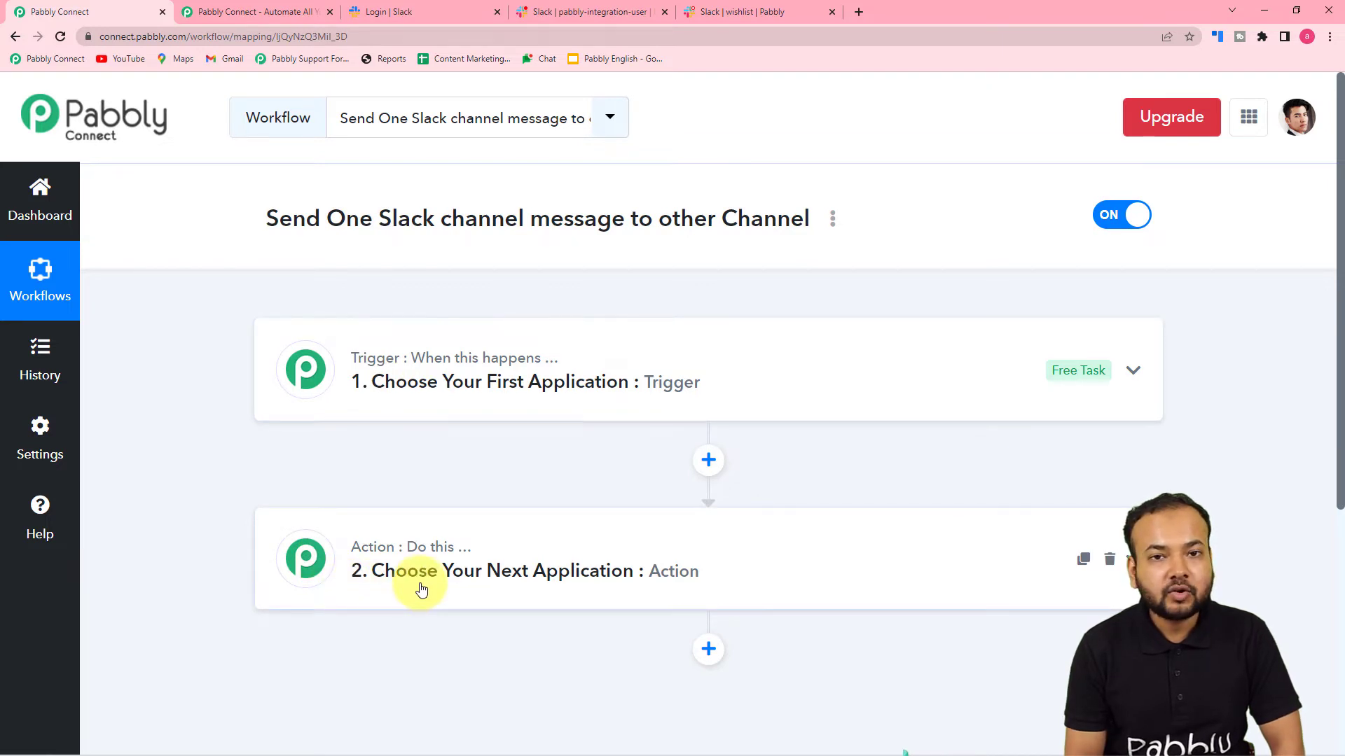
pyautogui.click(444, 384)
pyautogui.scroll(-2, 450, 384)
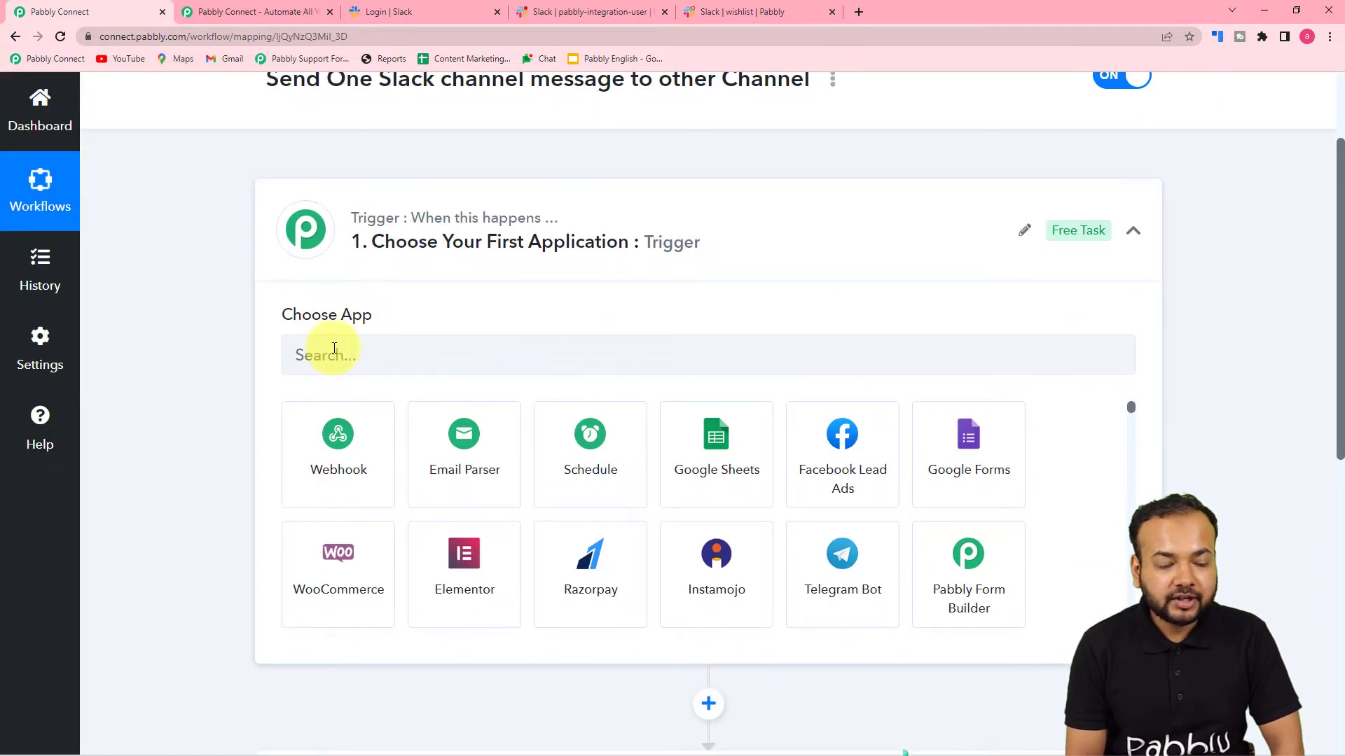
pyautogui.click(440, 365)
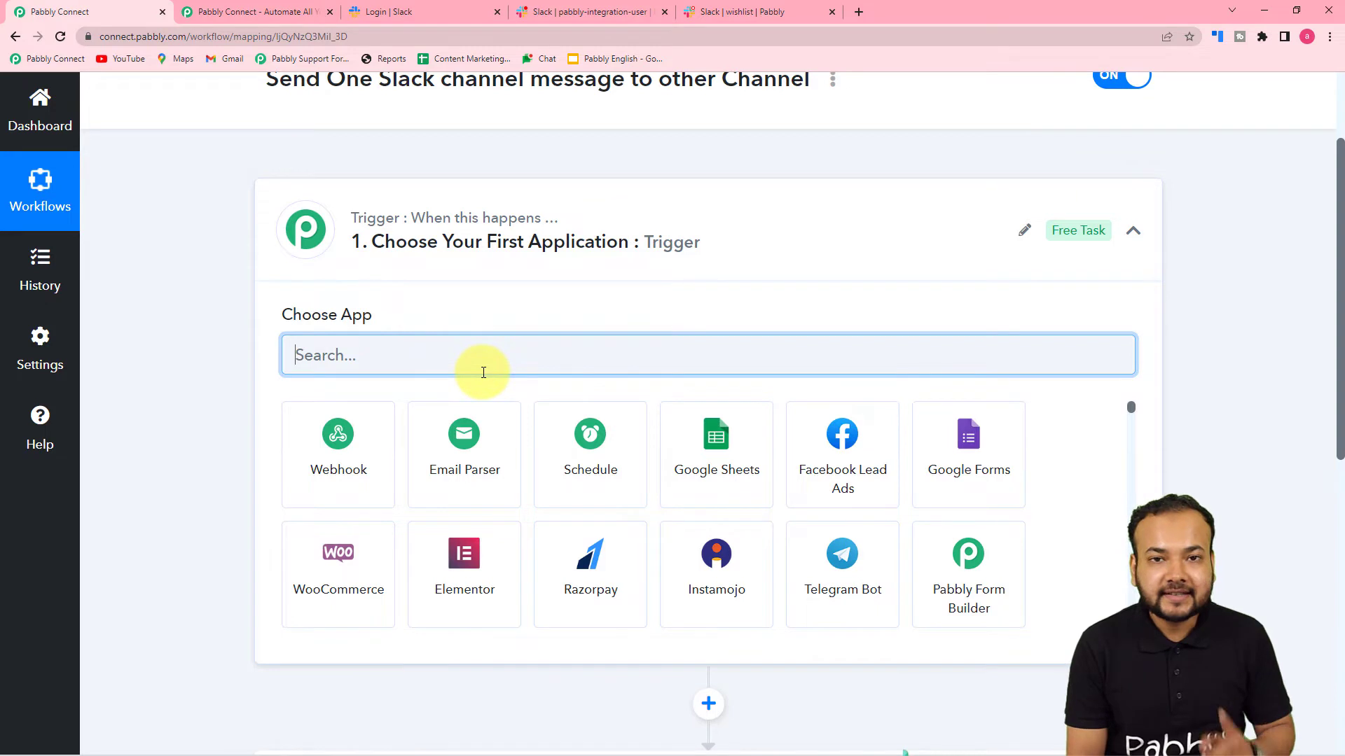
pyautogui.write('slack')
pyautogui.click(322, 456)
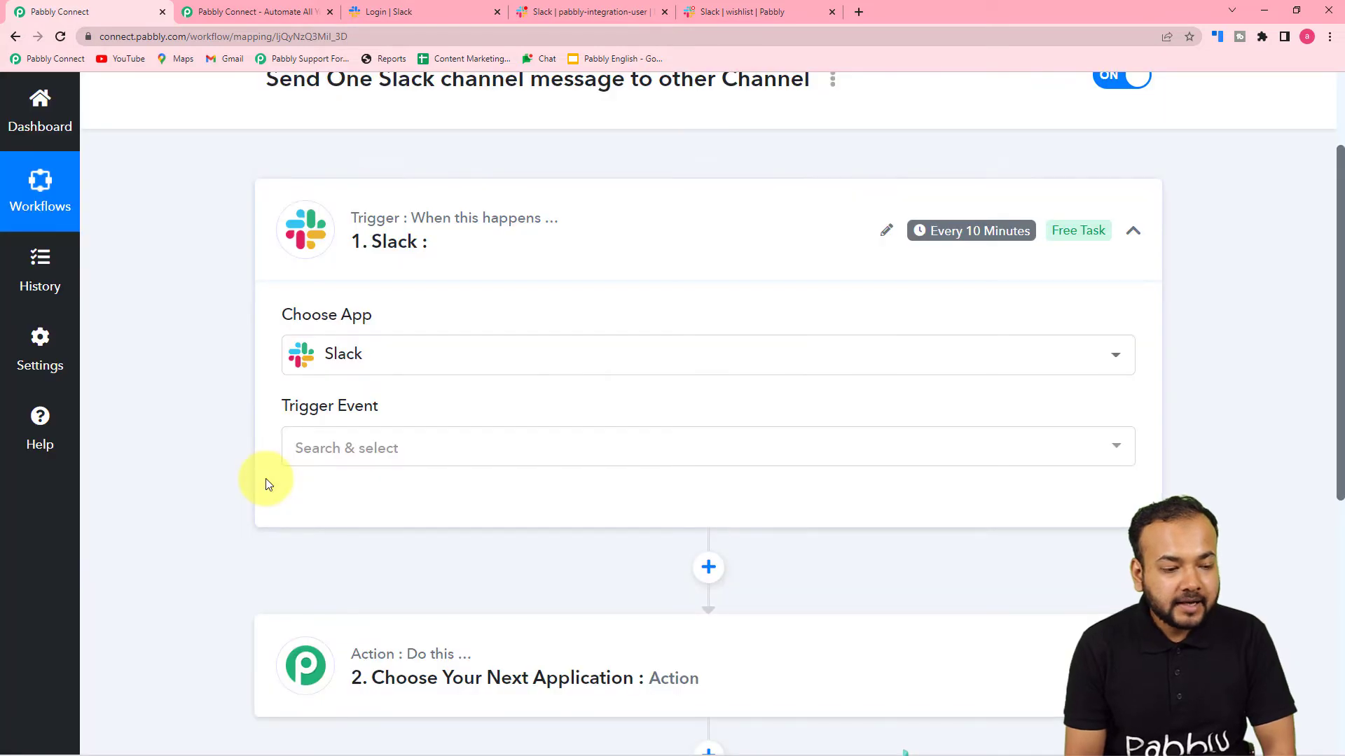
# Set the Slack trigger event to New Message
pyautogui.scroll(-2, 308, 449)
pyautogui.click(350, 308)
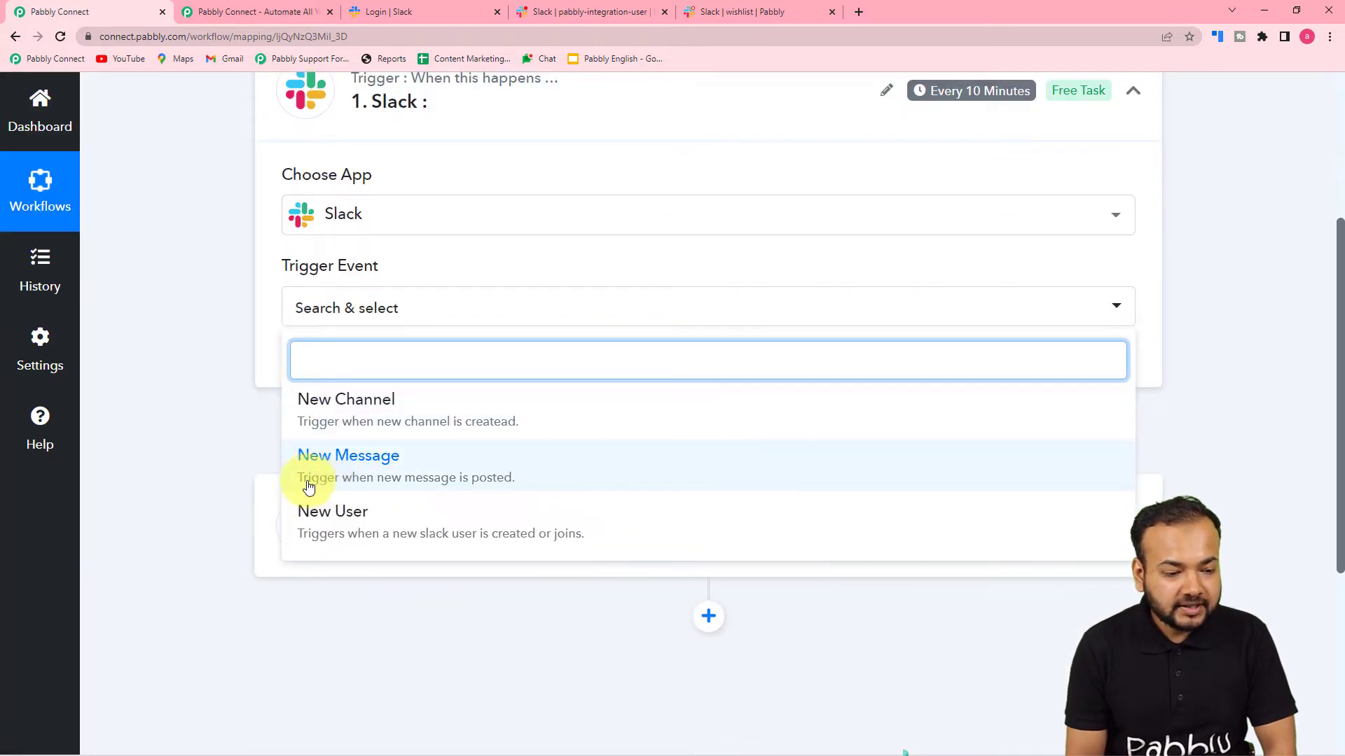
pyautogui.click(399, 472)
pyautogui.scroll(1, 490, 392)
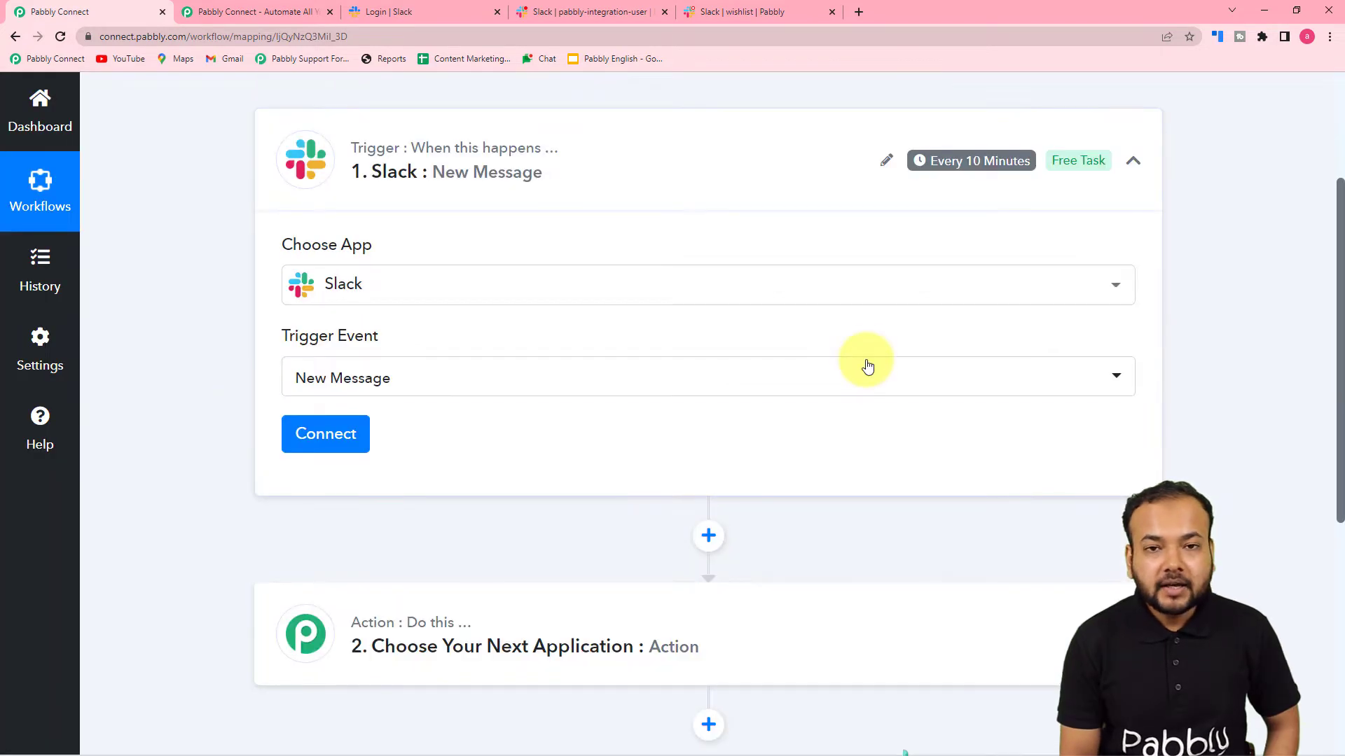
pyautogui.moveTo(937, 174)
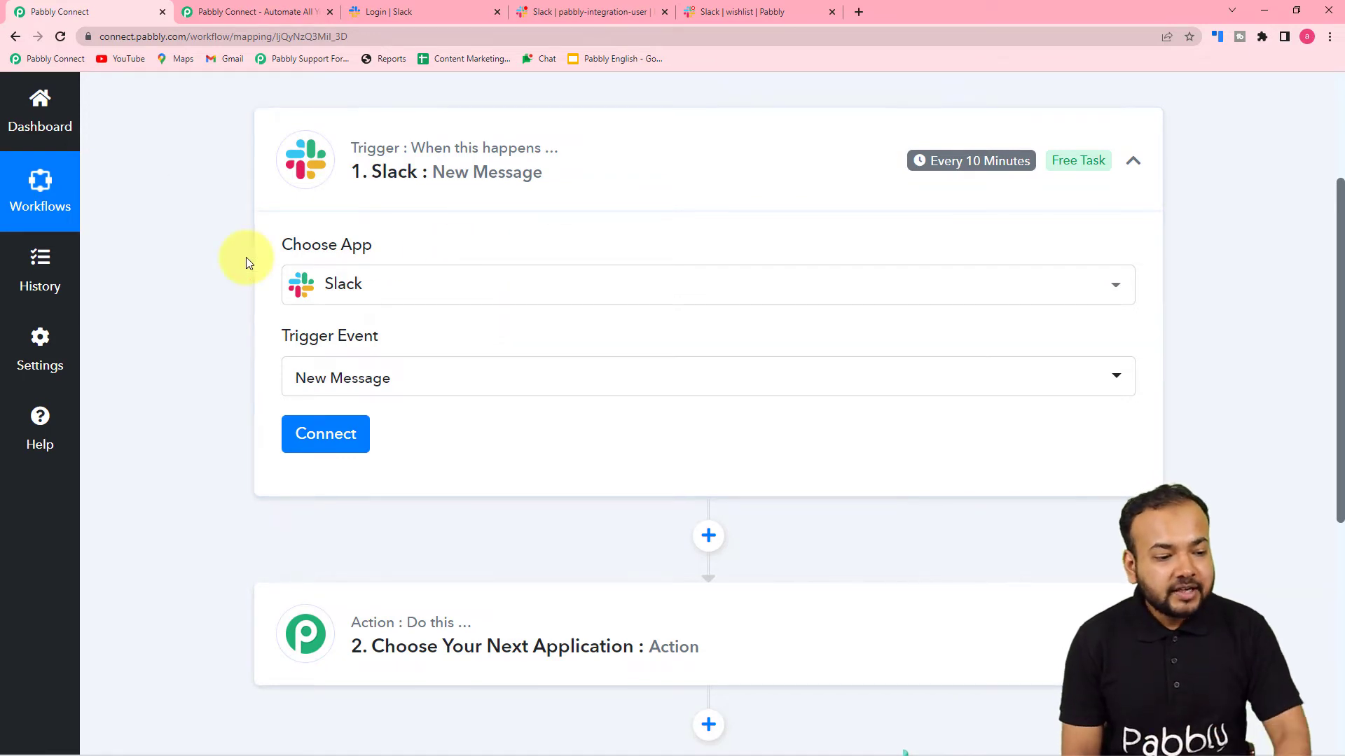
# Start adding a new Slack connection for the trigger, keeping the suggested connection name
pyautogui.click(306, 443)
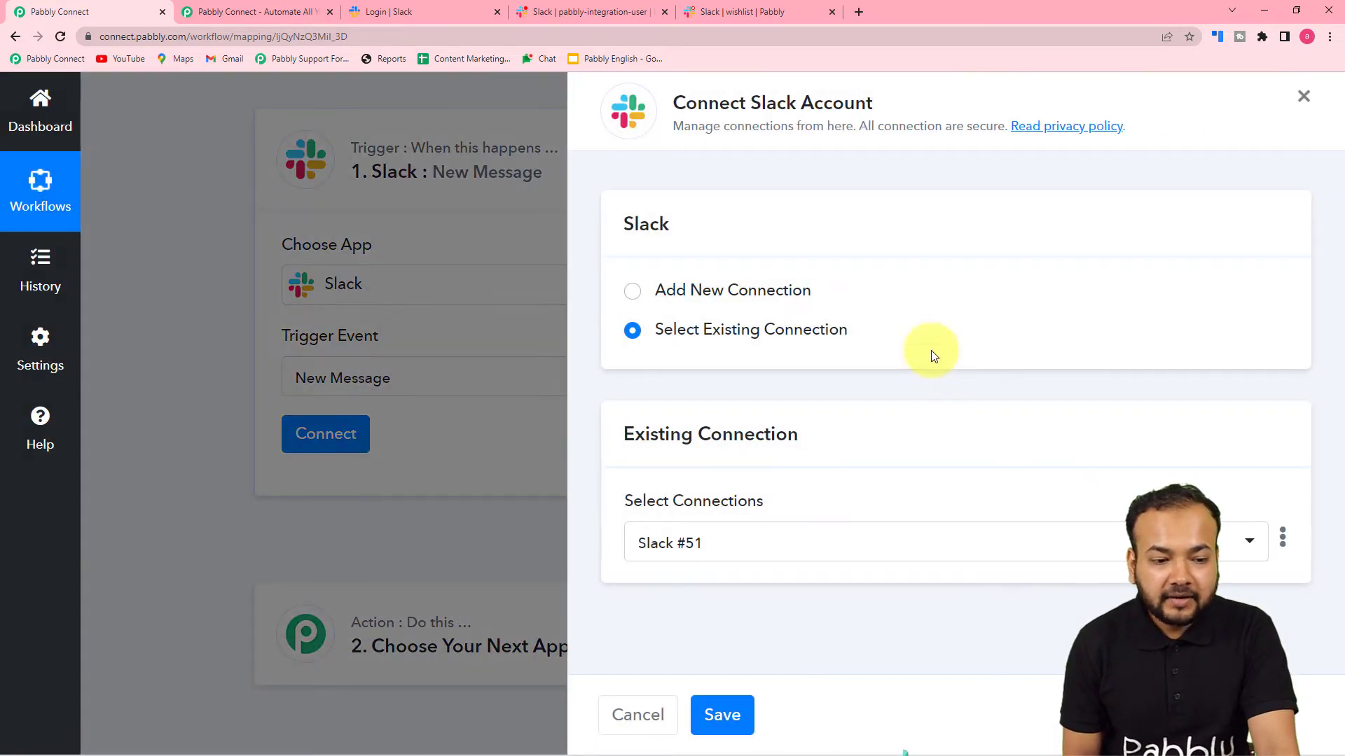
pyautogui.click(633, 291)
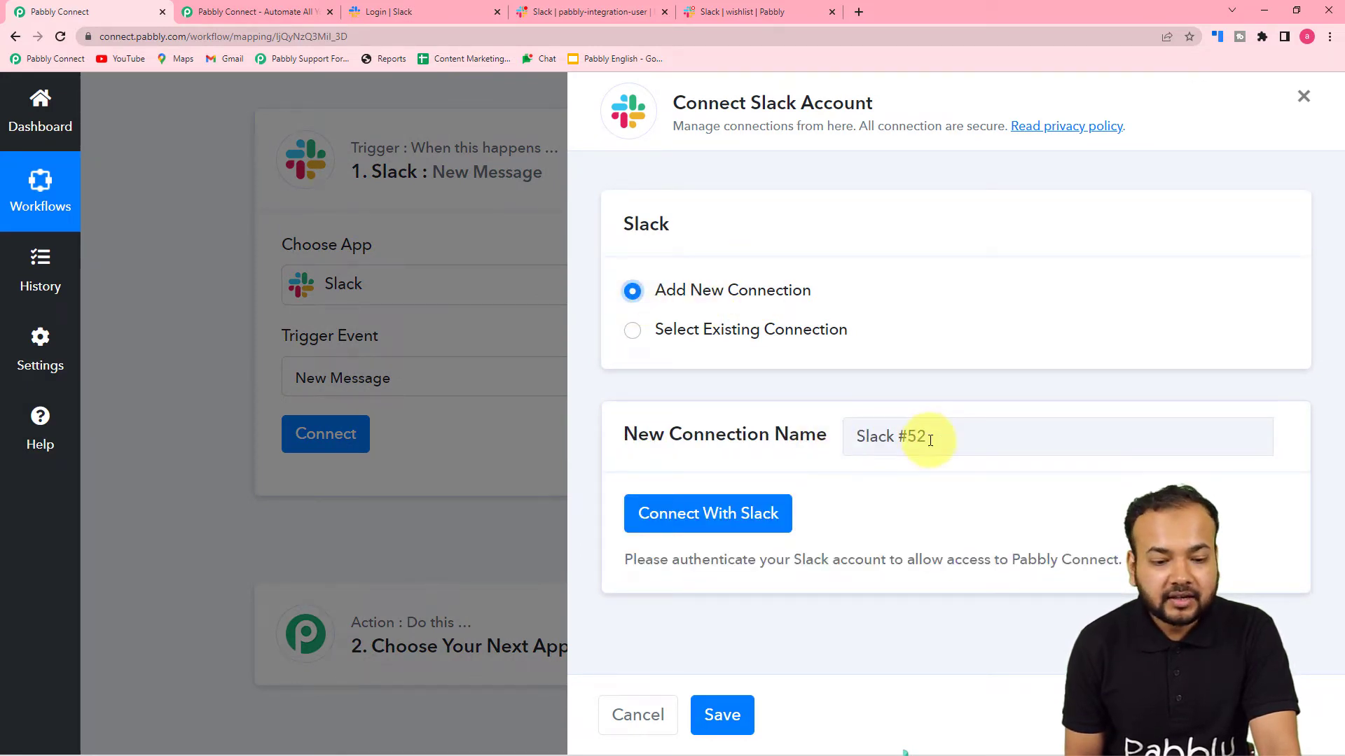
pyautogui.click(683, 528)
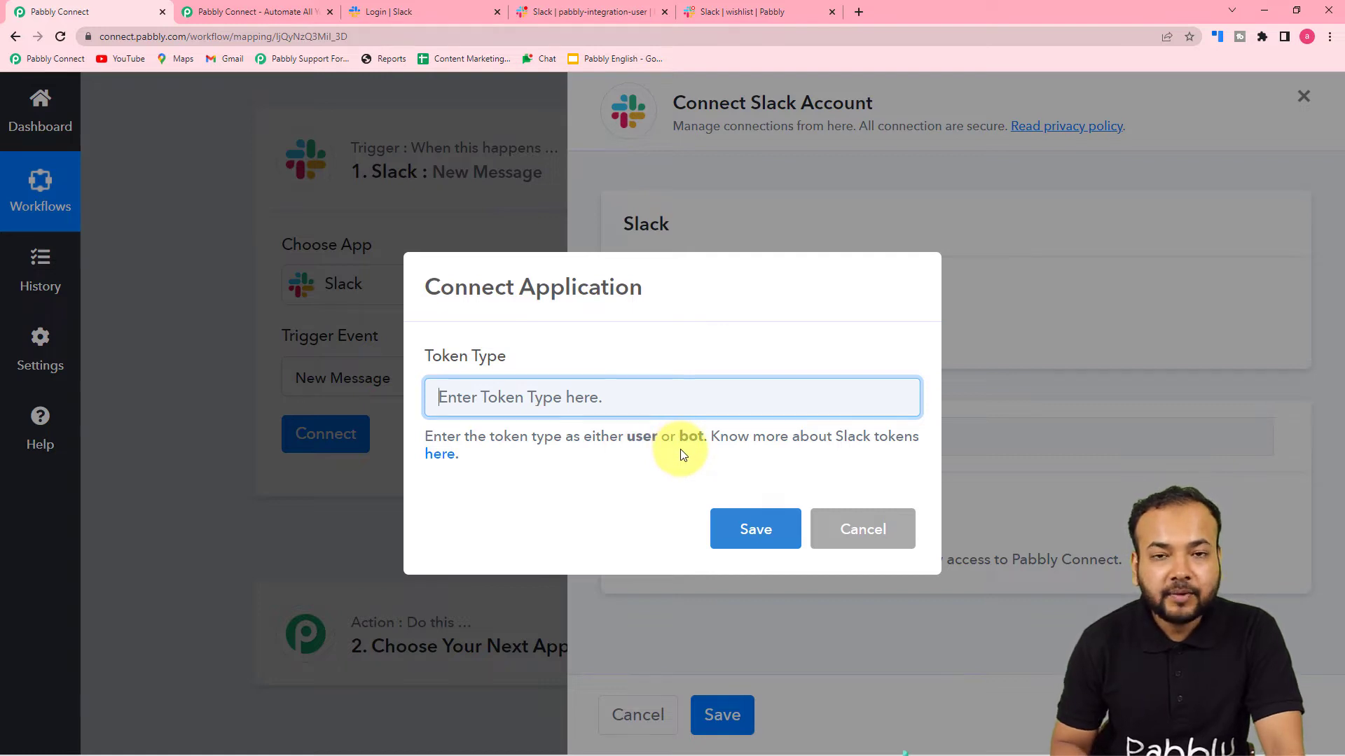
# Consult the linked help on Slack tokens, examine the permissions of the user and bot types, and return to the connection form
pyautogui.click(446, 460)
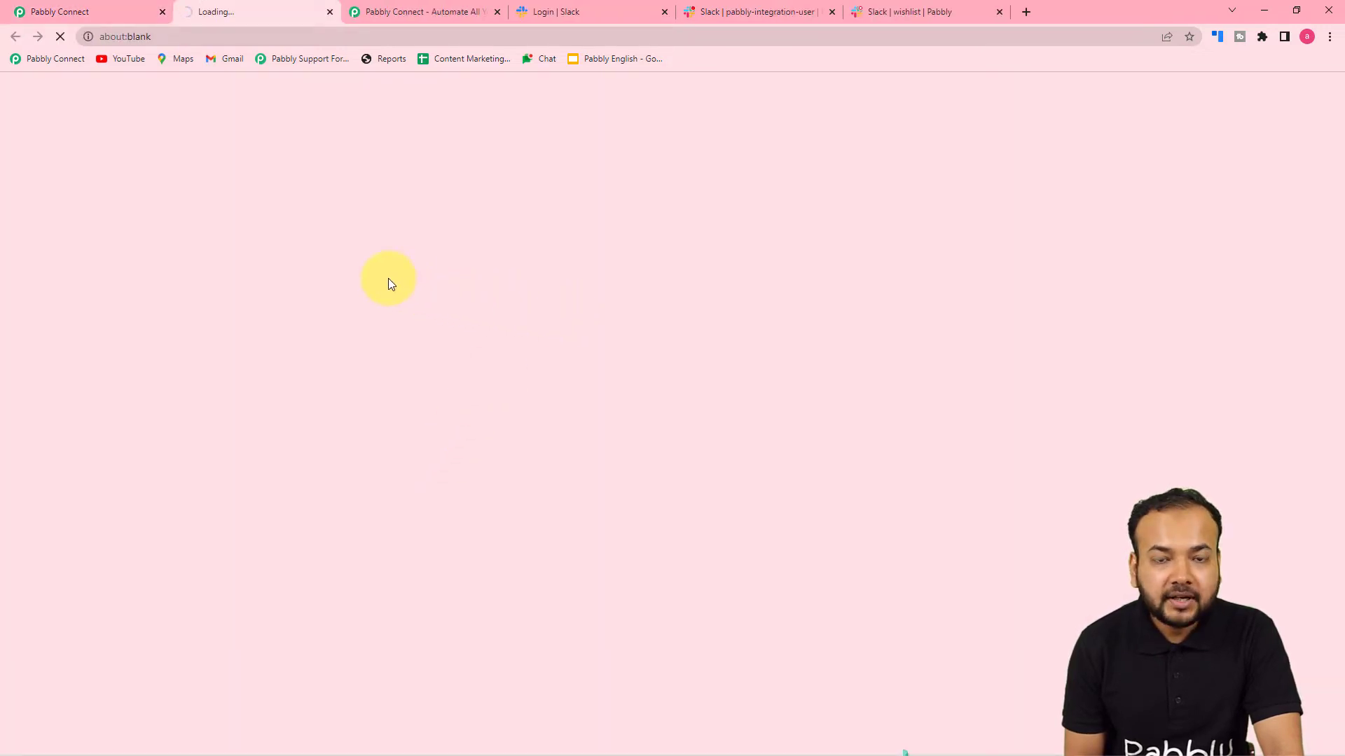
pyautogui.scroll(-5, 388, 279)
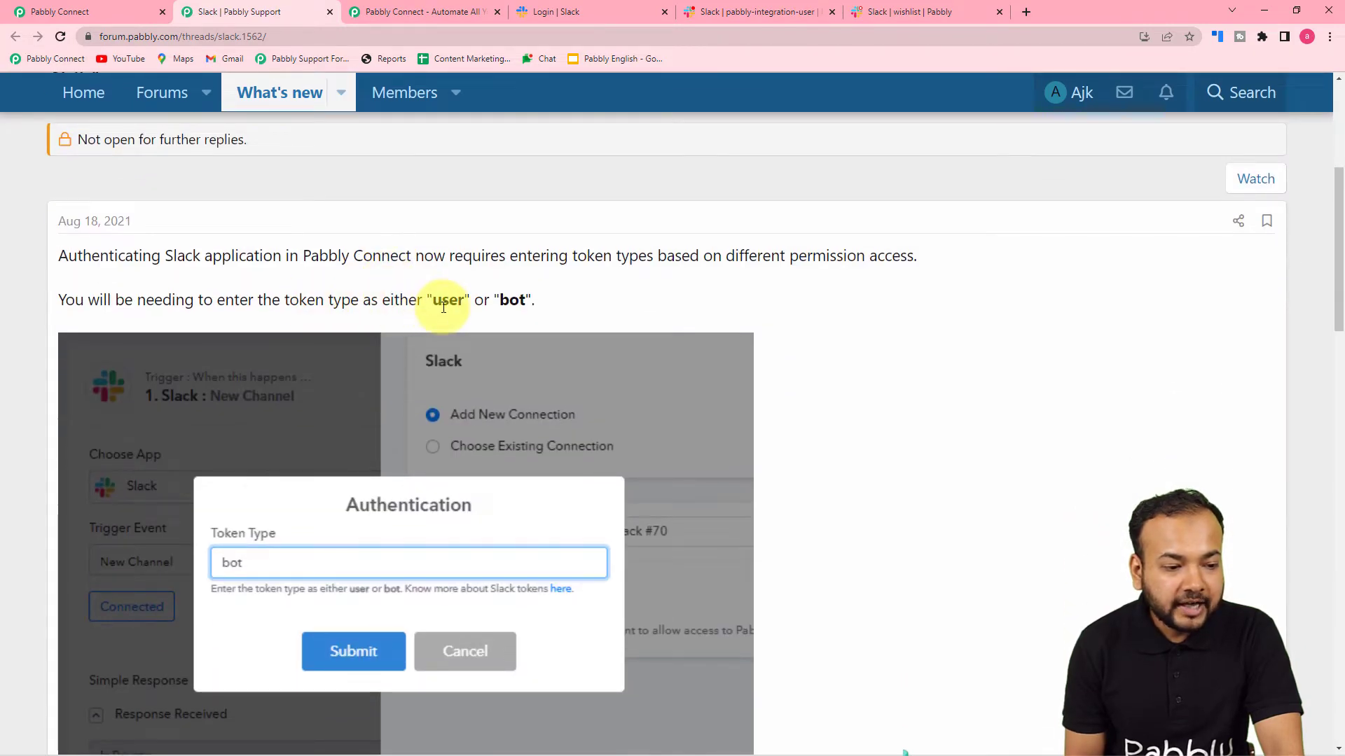
pyautogui.scroll(-3, 480, 300)
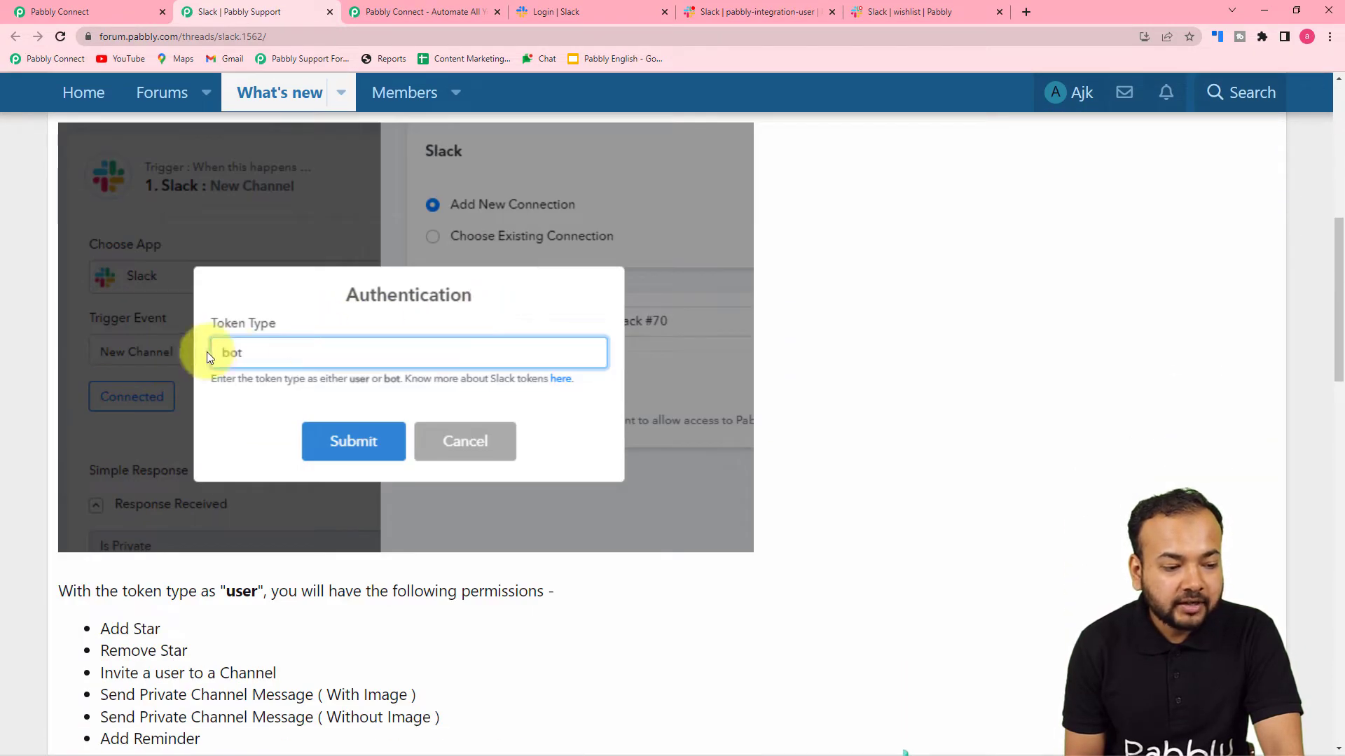
pyautogui.scroll(-5, 235, 351)
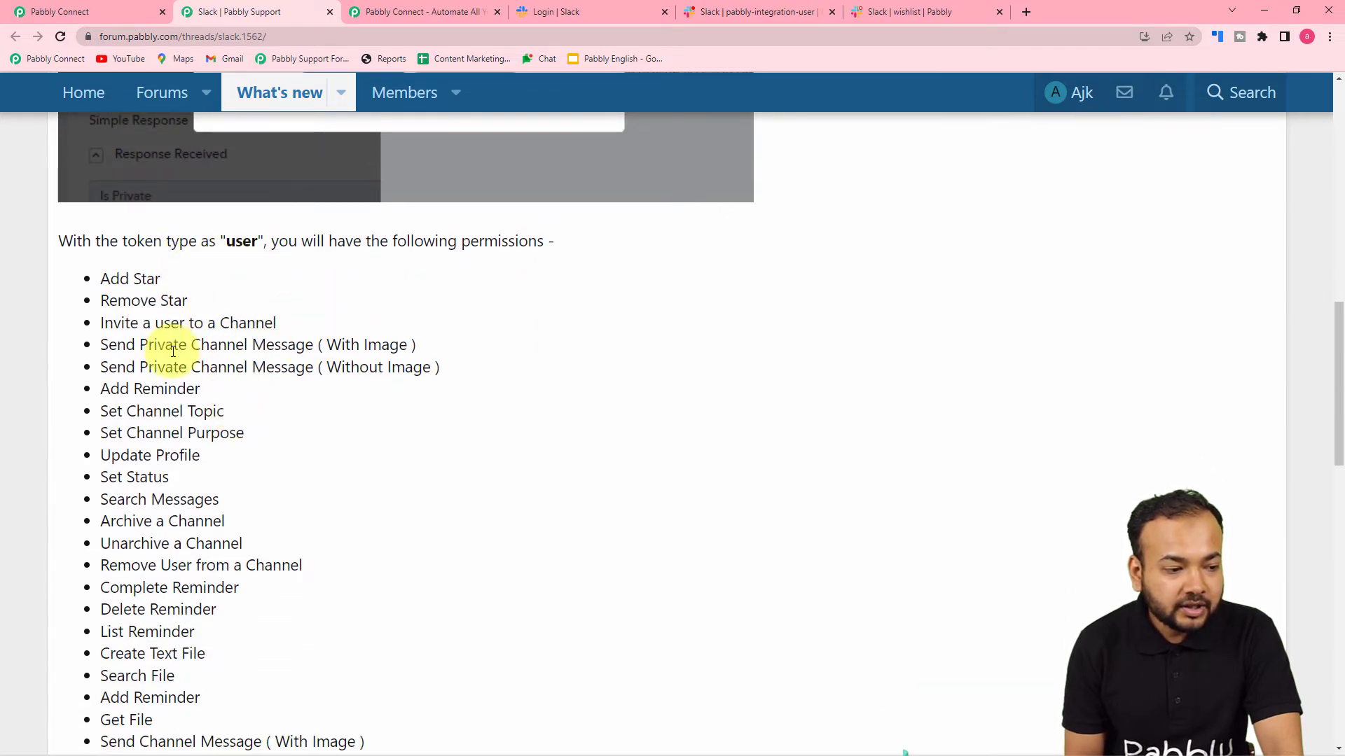
pyautogui.scroll(-11, 173, 352)
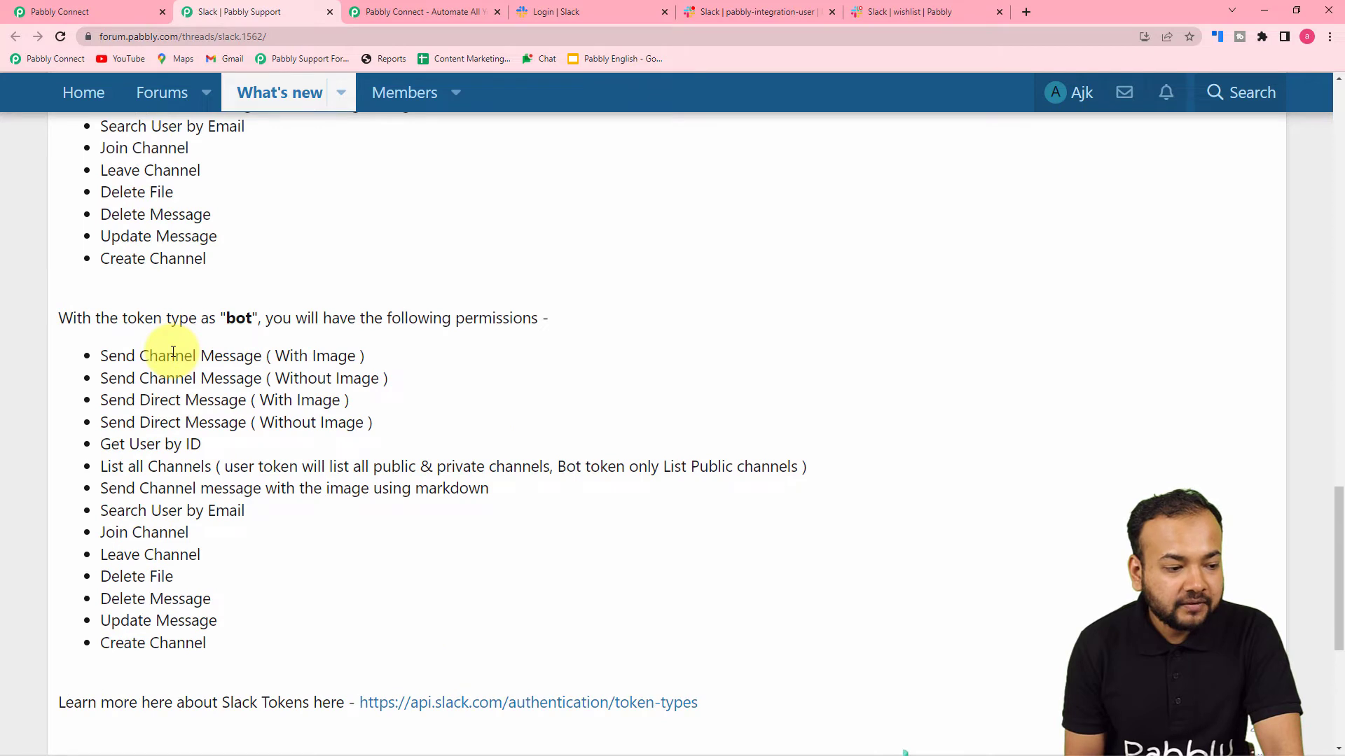
pyautogui.scroll(-4, 205, 365)
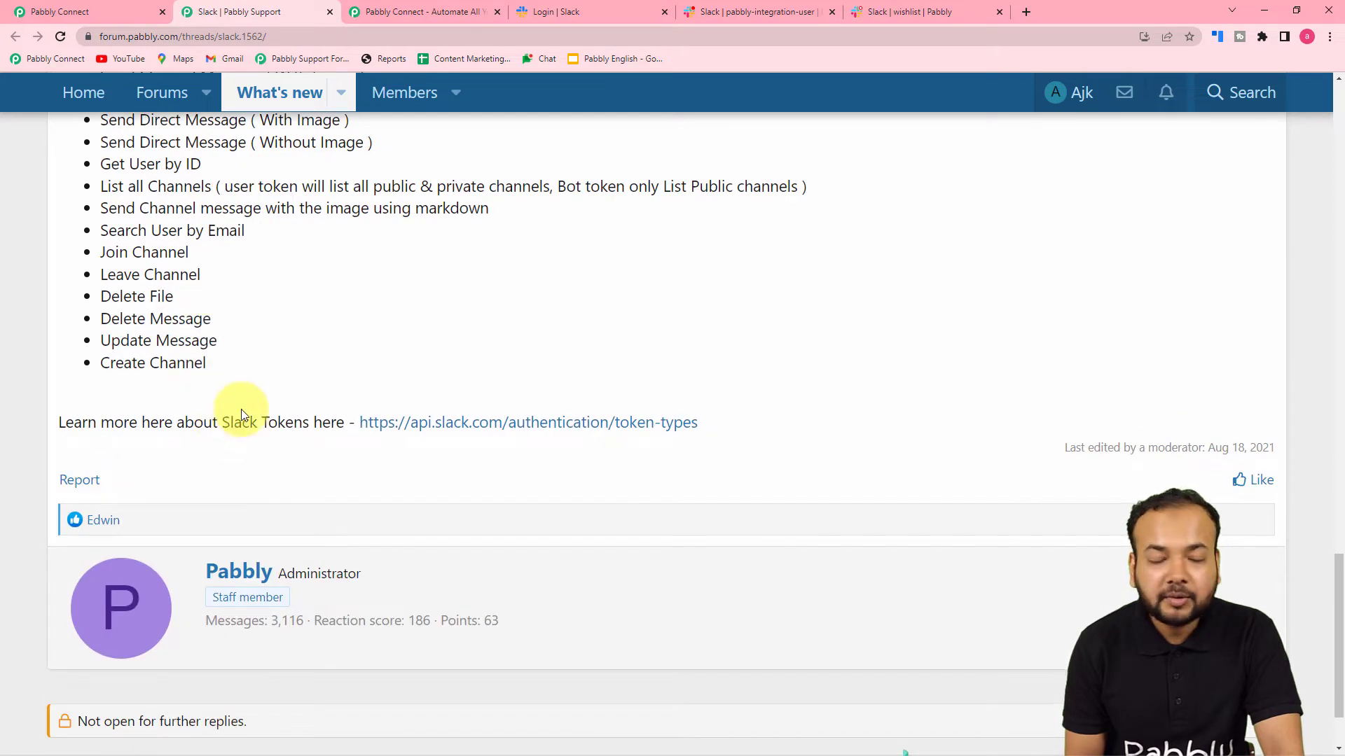
pyautogui.scroll(3, 241, 409)
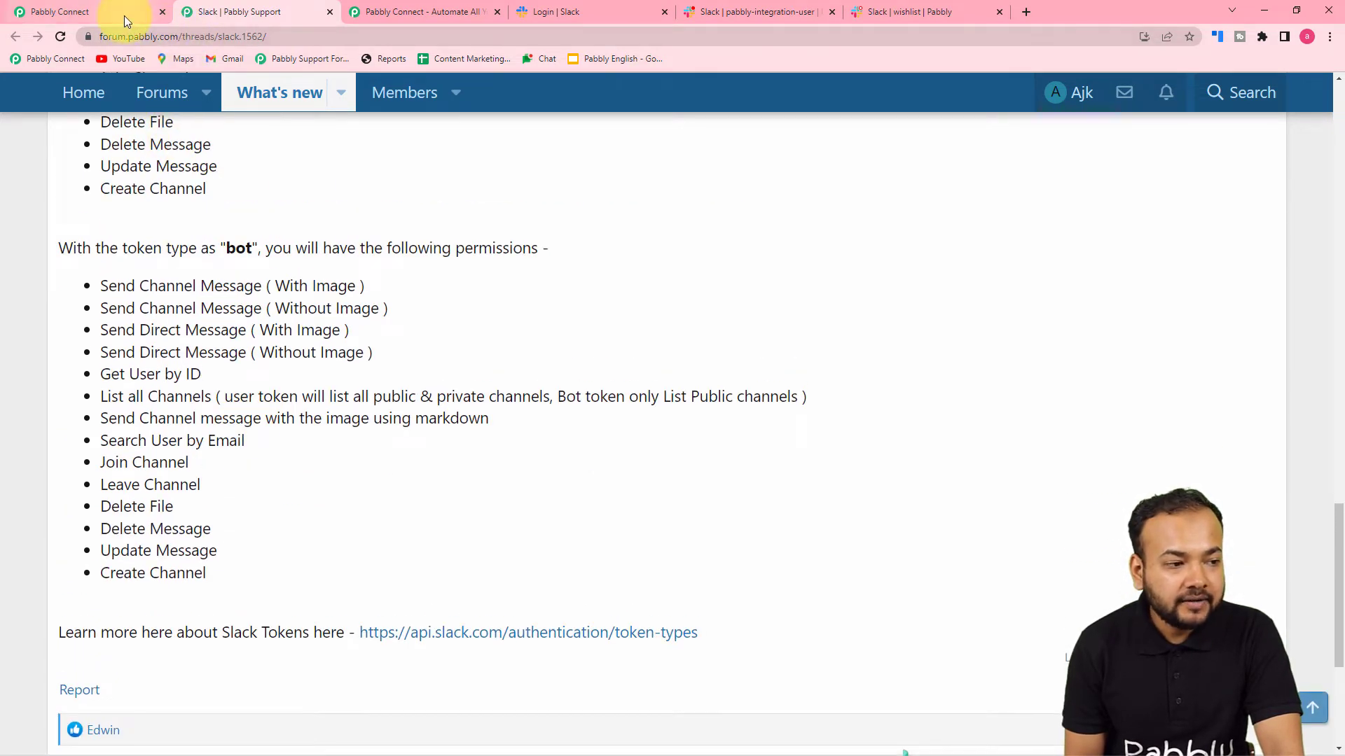
pyautogui.click(124, 16)
# Enter "user" as the Slack connection's token type and save it
pyautogui.moveTo(627, 439); pyautogui.dragTo(653, 438)
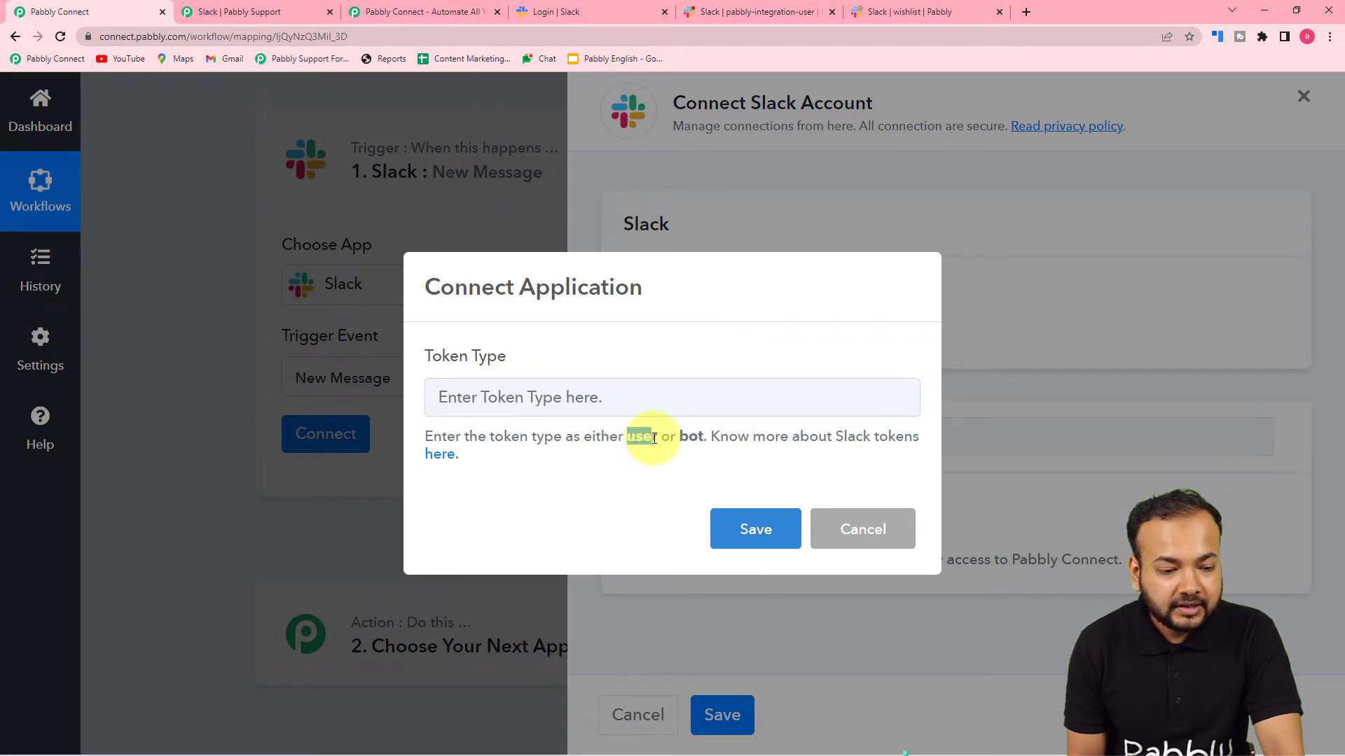
pyautogui.rightClick(658, 441)
pyautogui.click(662, 449)
pyautogui.rightClick(522, 401)
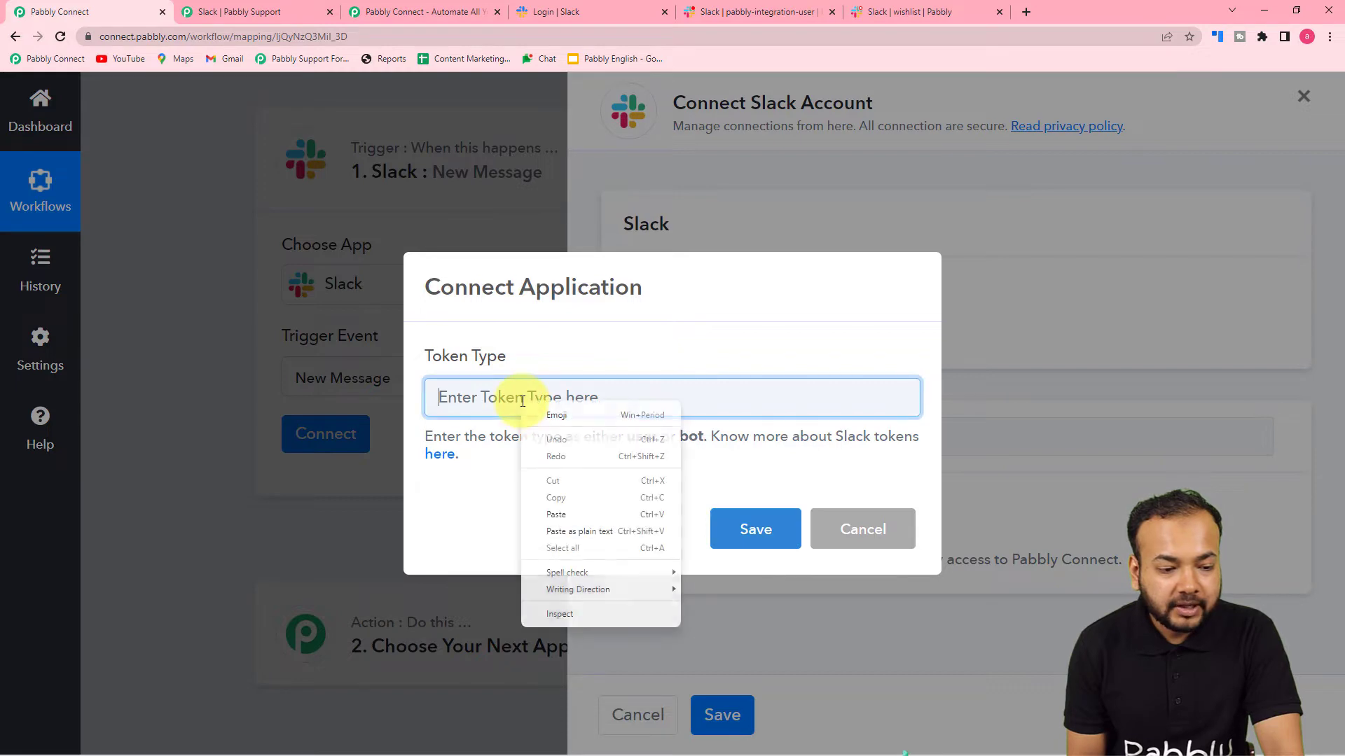
pyautogui.click(545, 514)
pyautogui.click(743, 531)
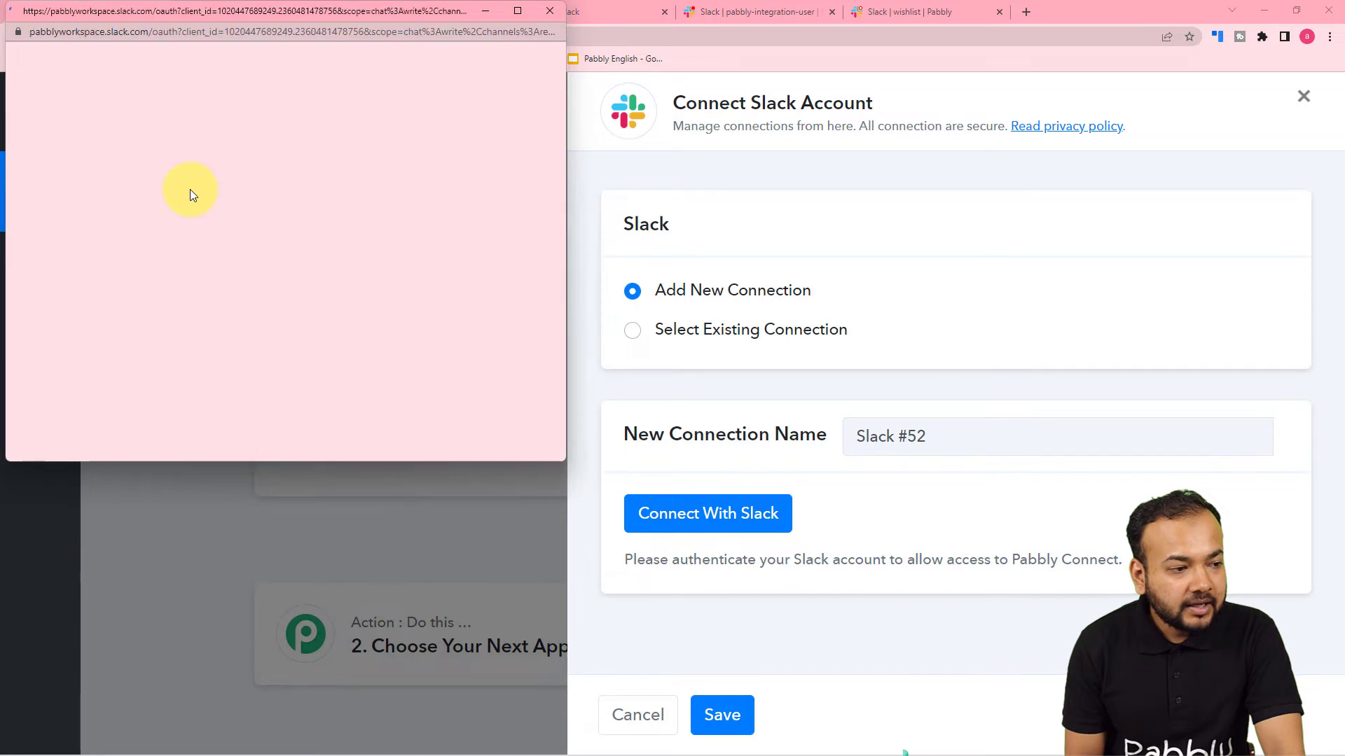
# Review the requested permissions and allow Pabbly Connect to access the Pabbly Slack workspace
pyautogui.scroll(-3, 249, 192)
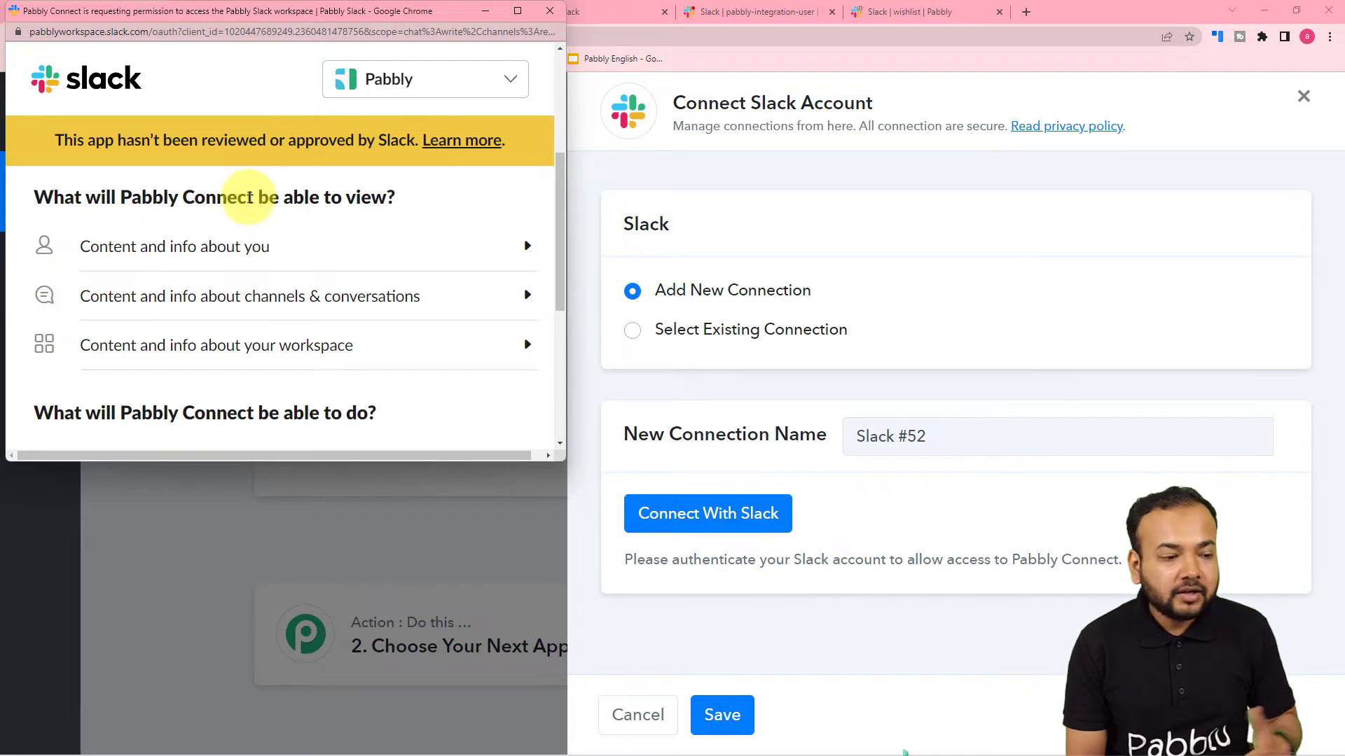
pyautogui.scroll(-5, 250, 199)
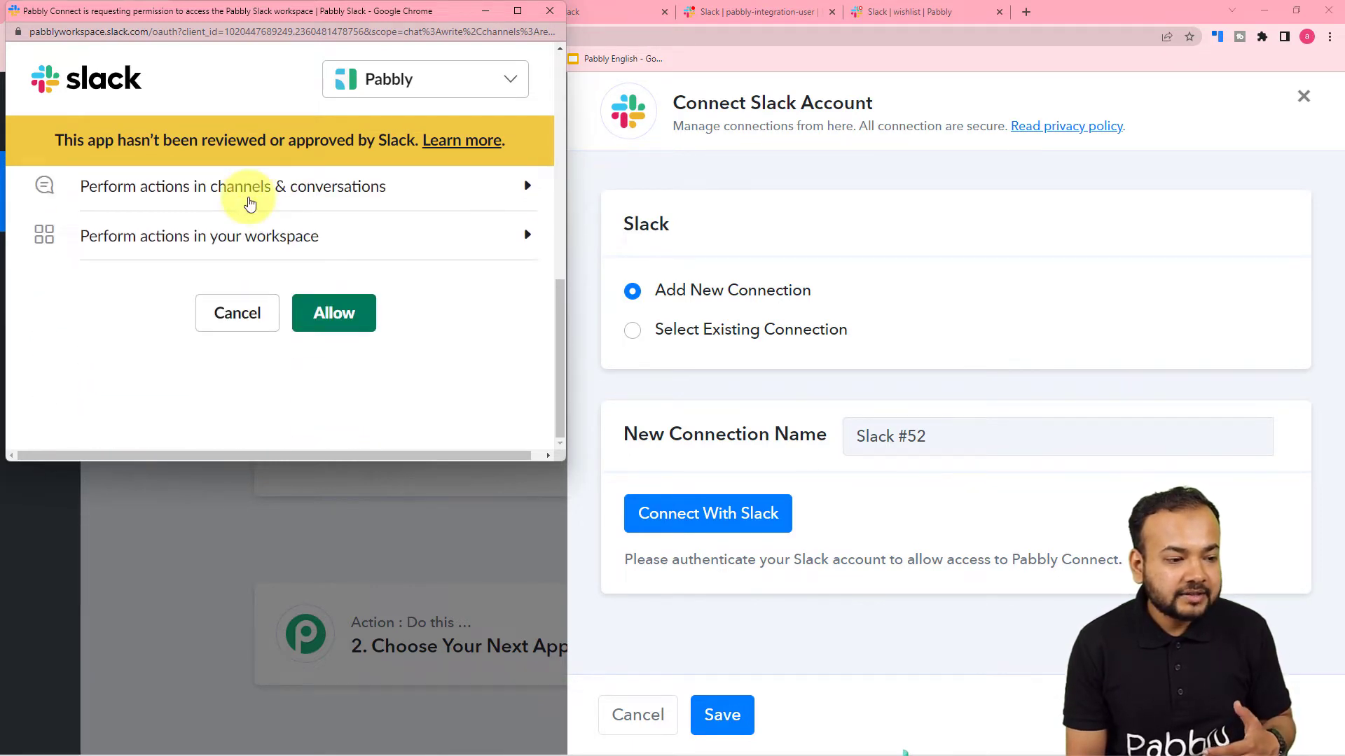
pyautogui.scroll(2, 250, 204)
pyautogui.scroll(-2, 250, 204)
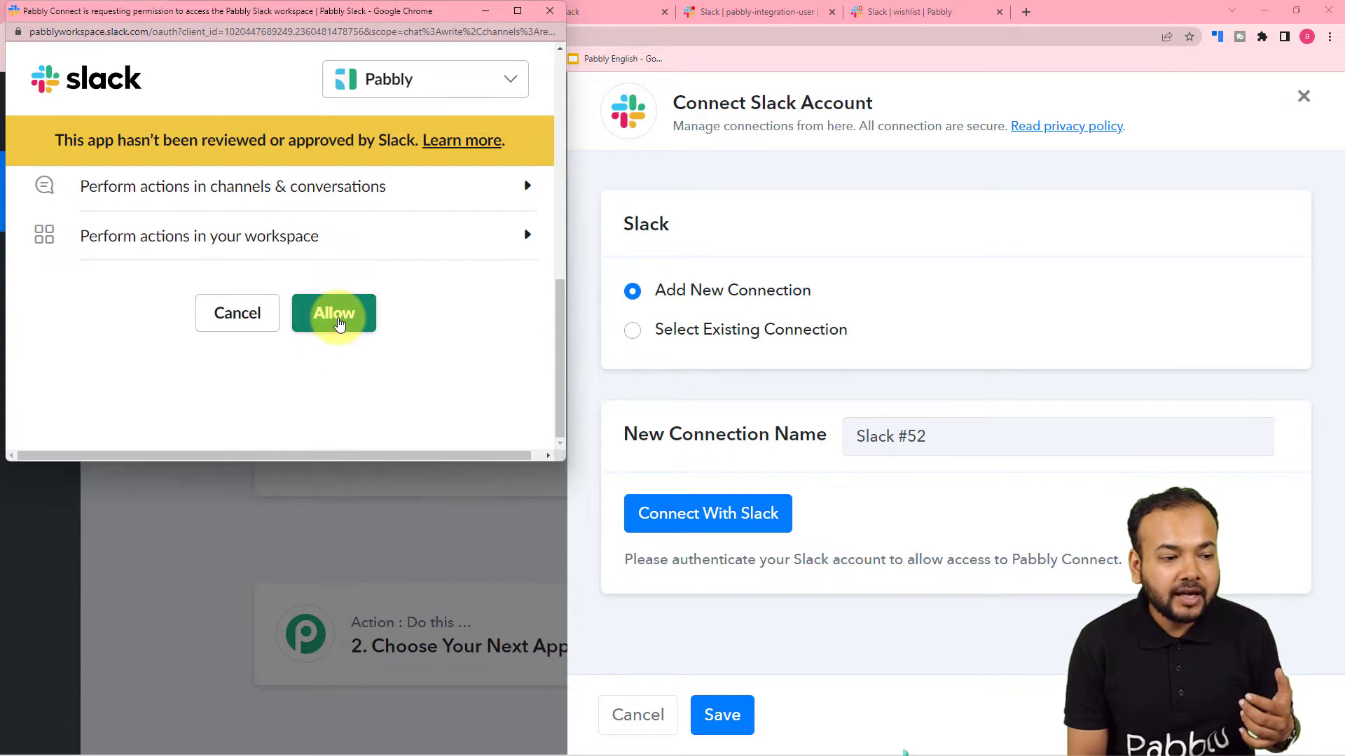
pyautogui.click(332, 313)
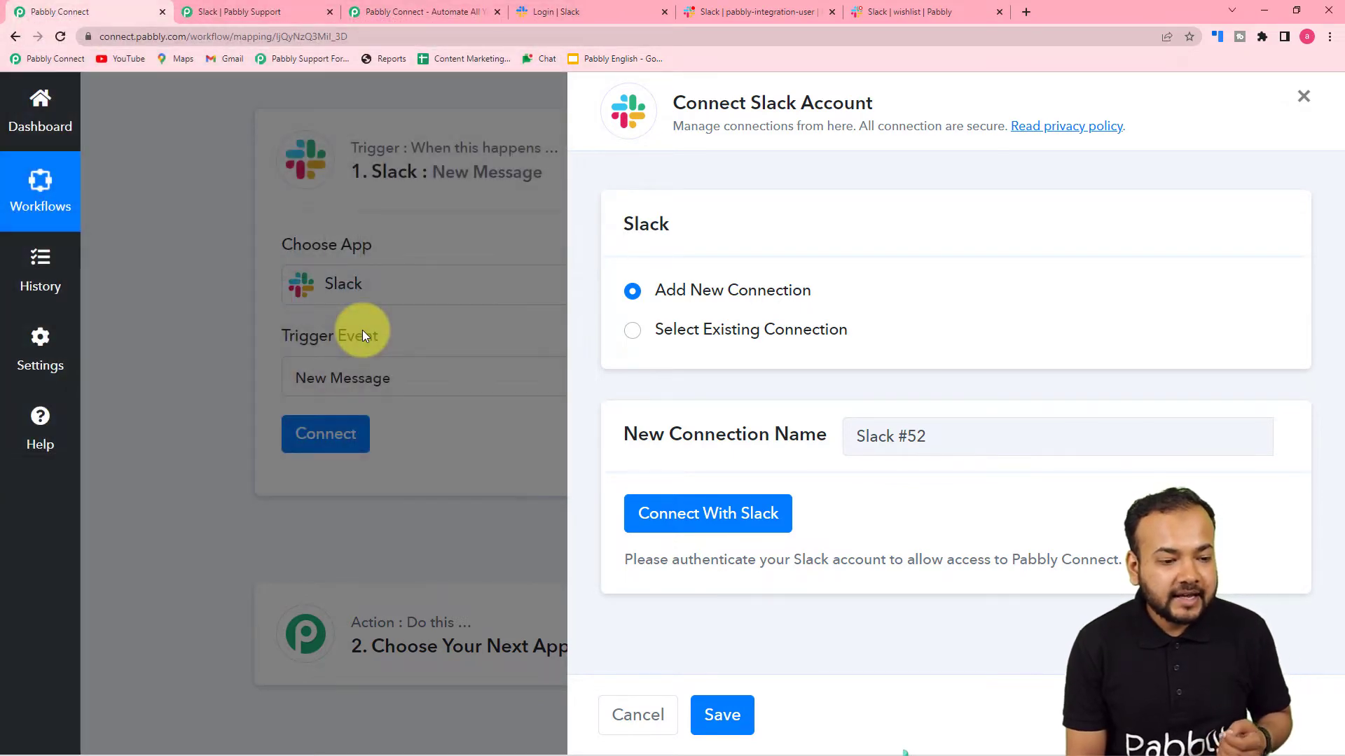
# Check the source channel's name in Slack, set the trigger's channel to pabbly-integration-user, and send a test request
pyautogui.scroll(-2, 392, 336)
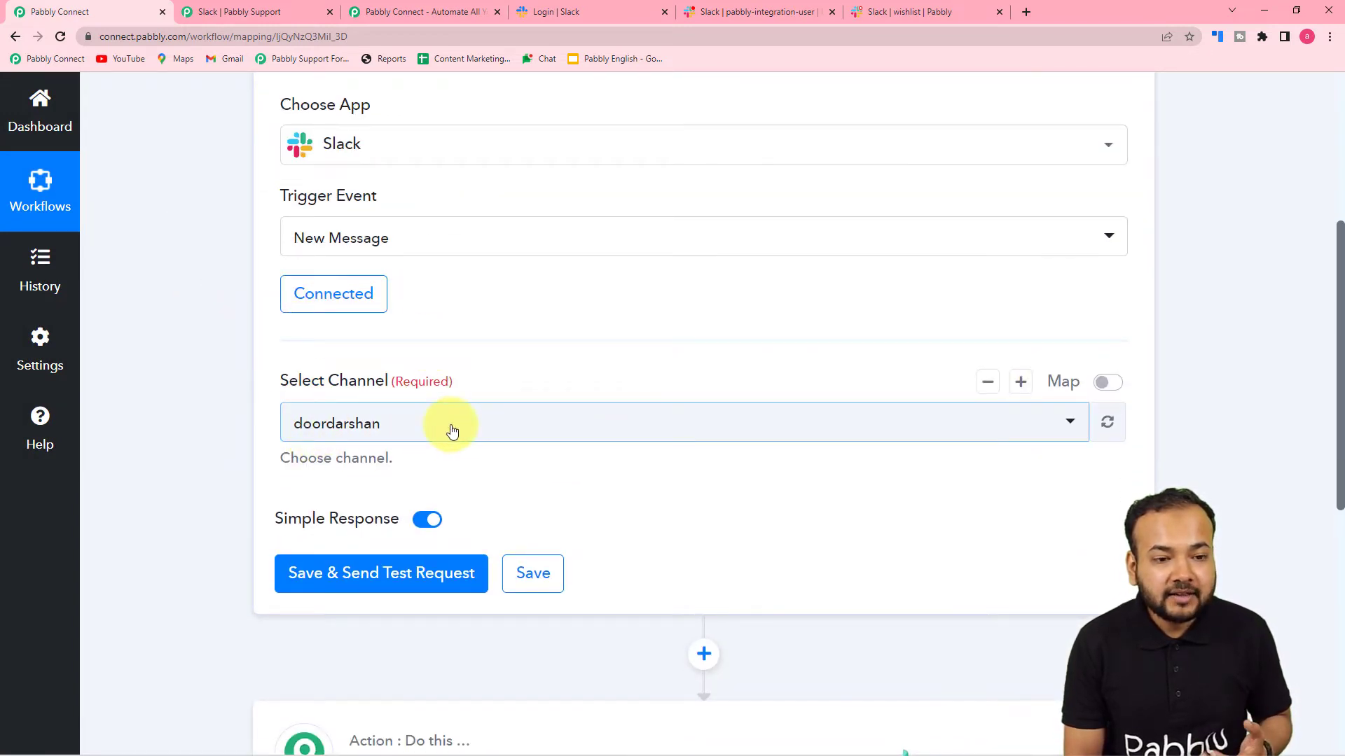
pyautogui.click(741, 11)
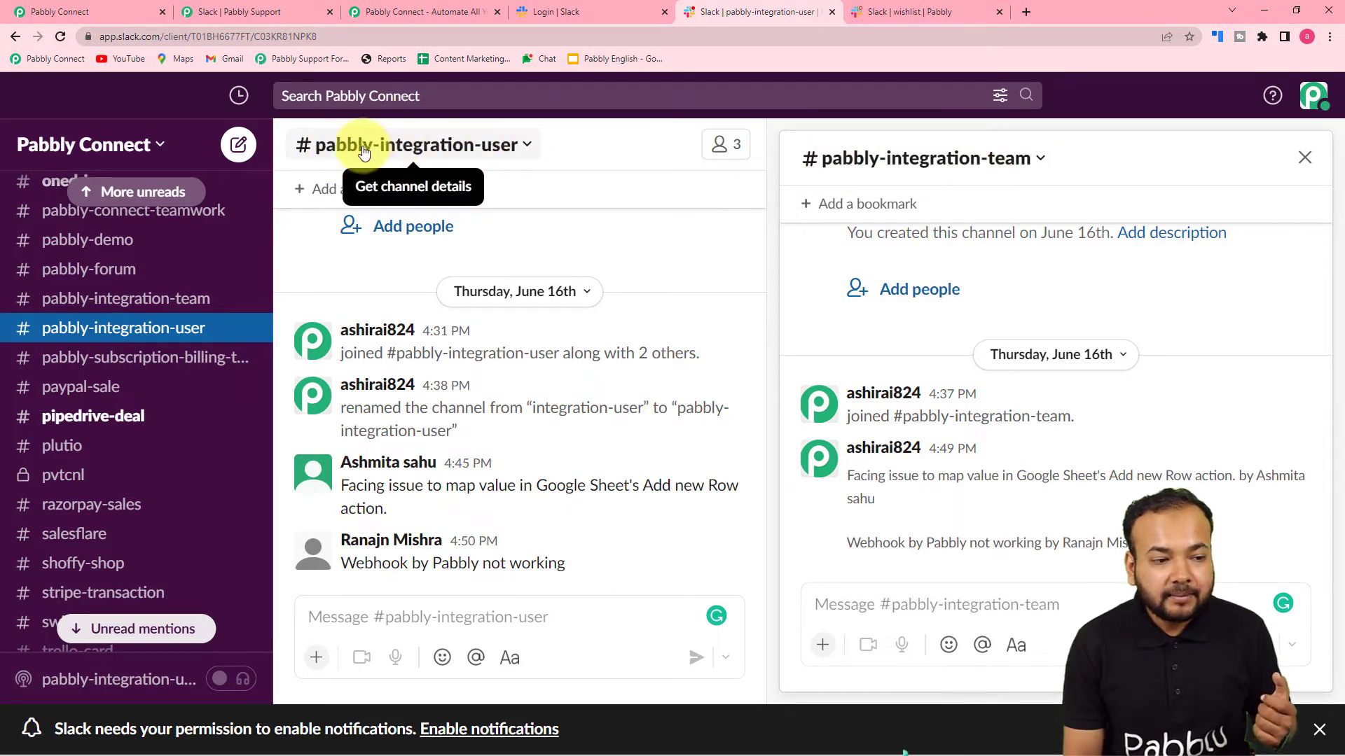
pyautogui.click(123, 9)
pyautogui.scroll(-3, 445, 395)
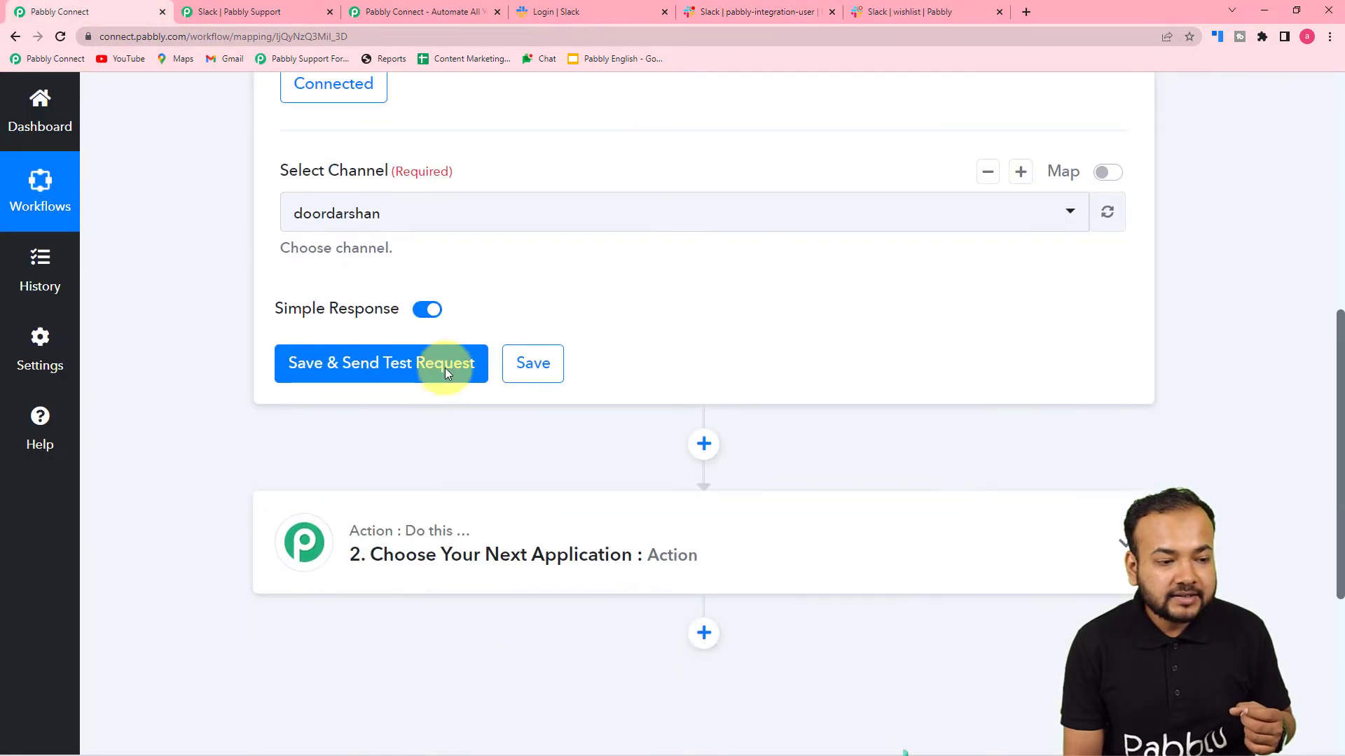
pyautogui.click(421, 214)
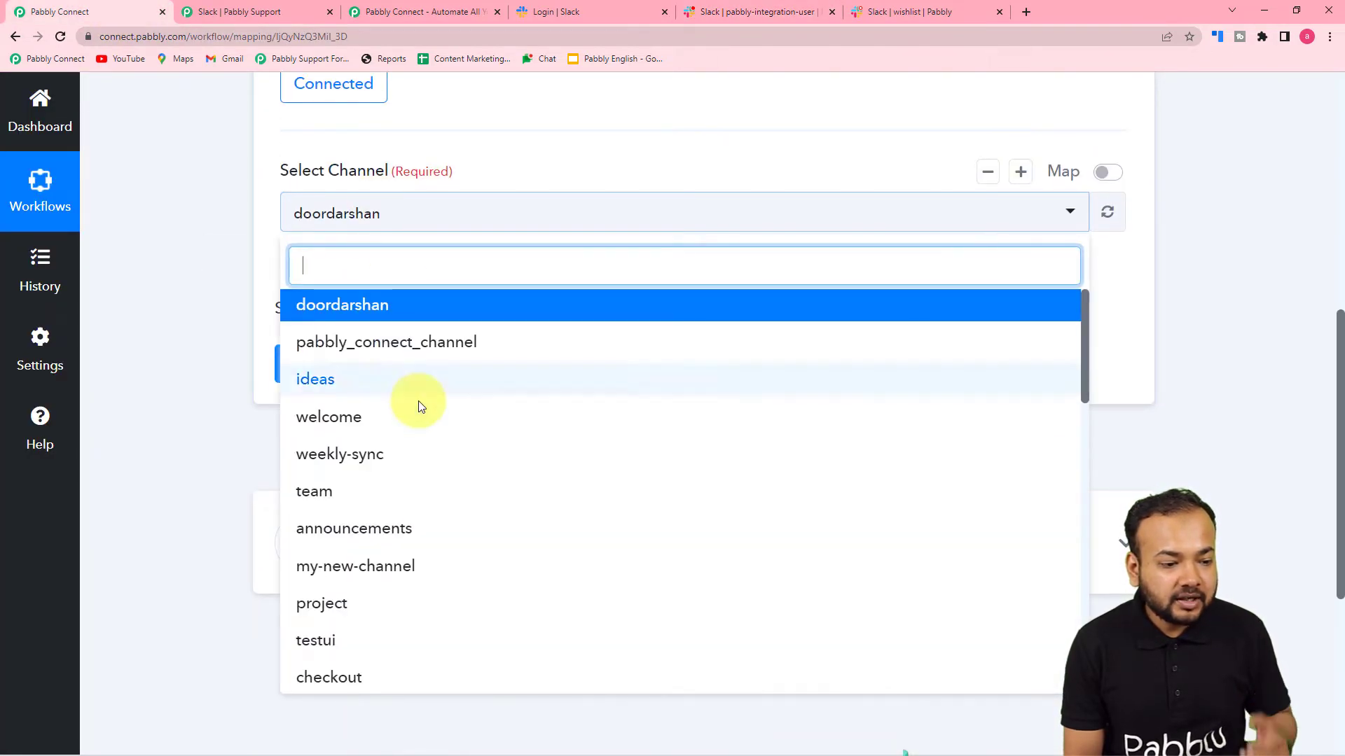
pyautogui.scroll(-9, 422, 402)
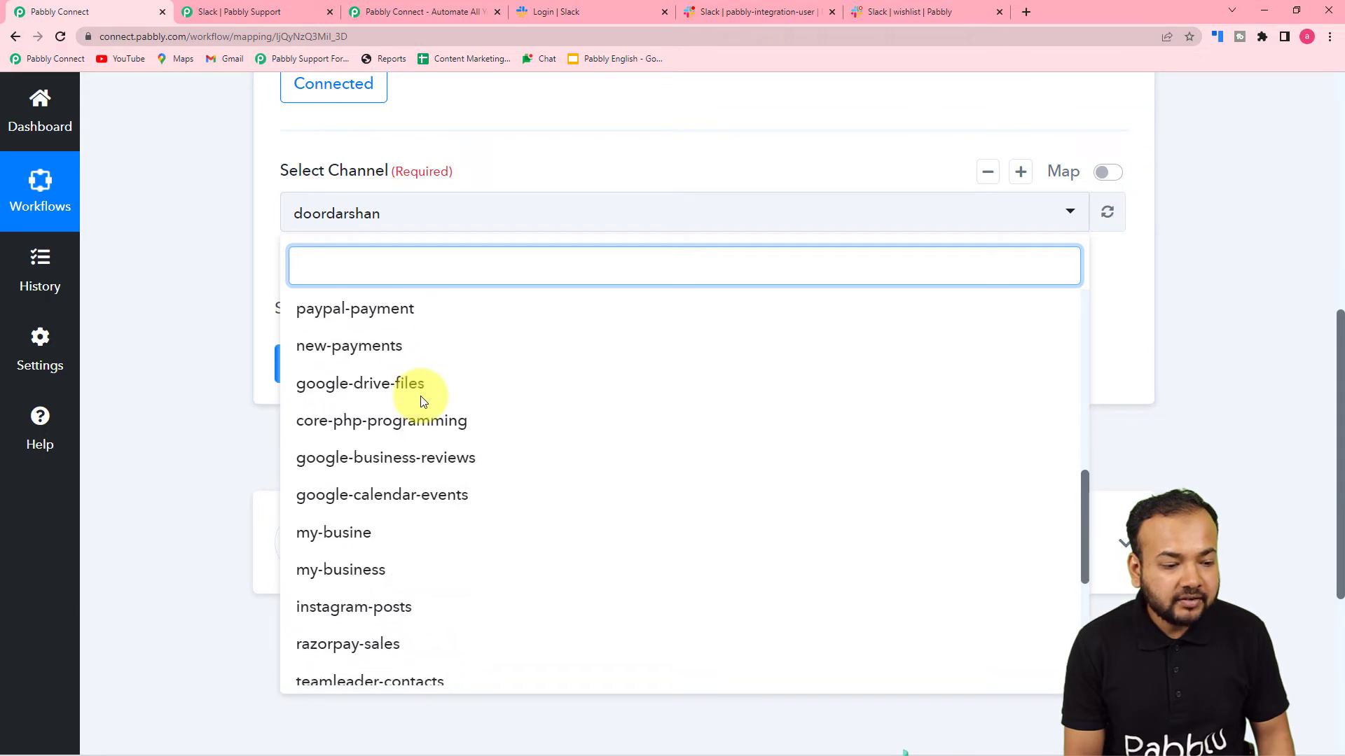
pyautogui.write('pabbly-integration-user')
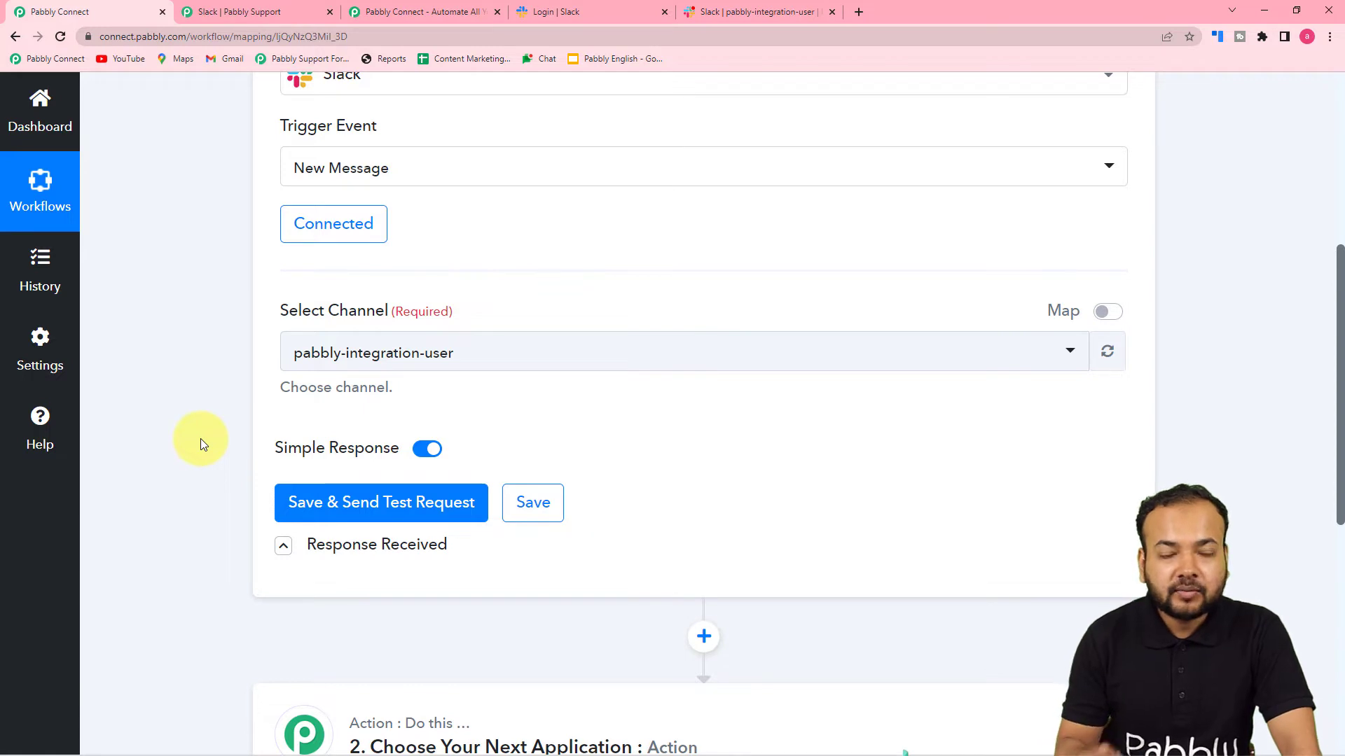
# Switch to Slack and post the message "I want a new integration for my slack Channel" in the pabbly-integration-user channel
pyautogui.click(704, 12)
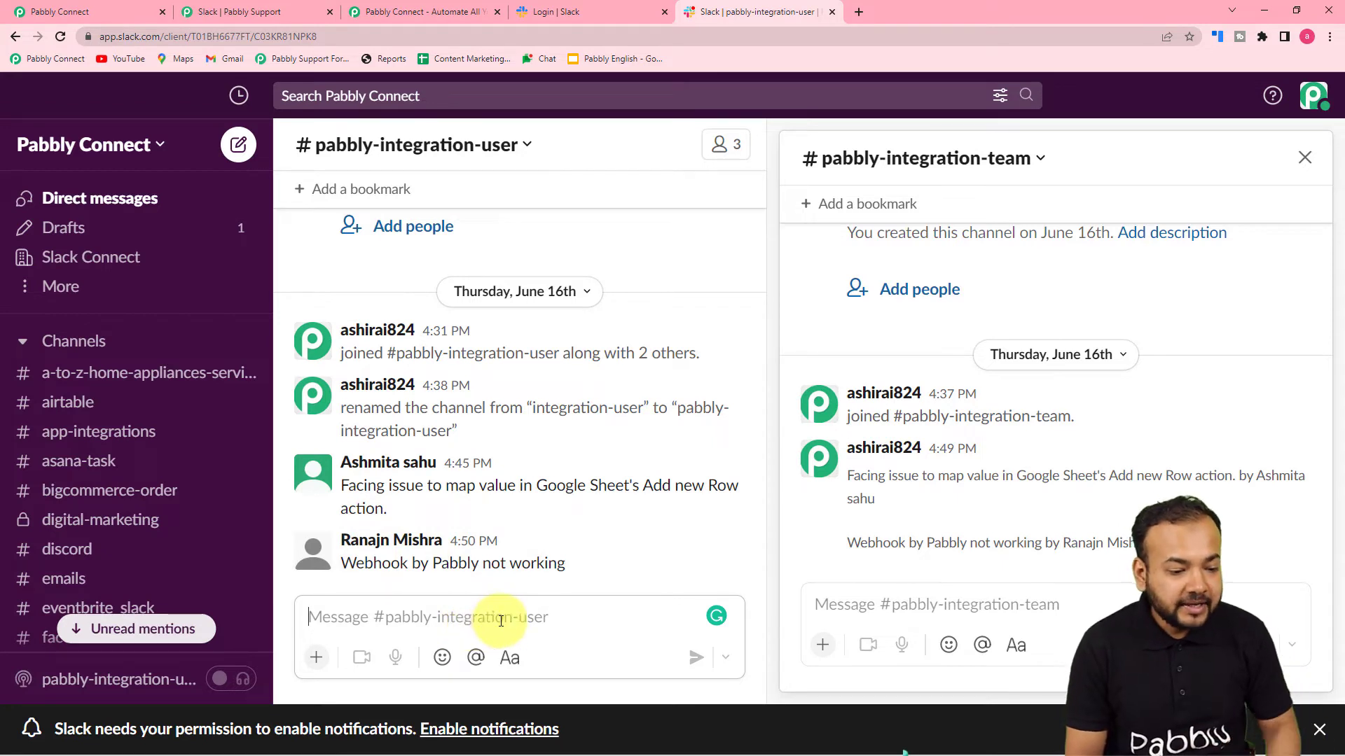
pyautogui.moveTo(693, 378)
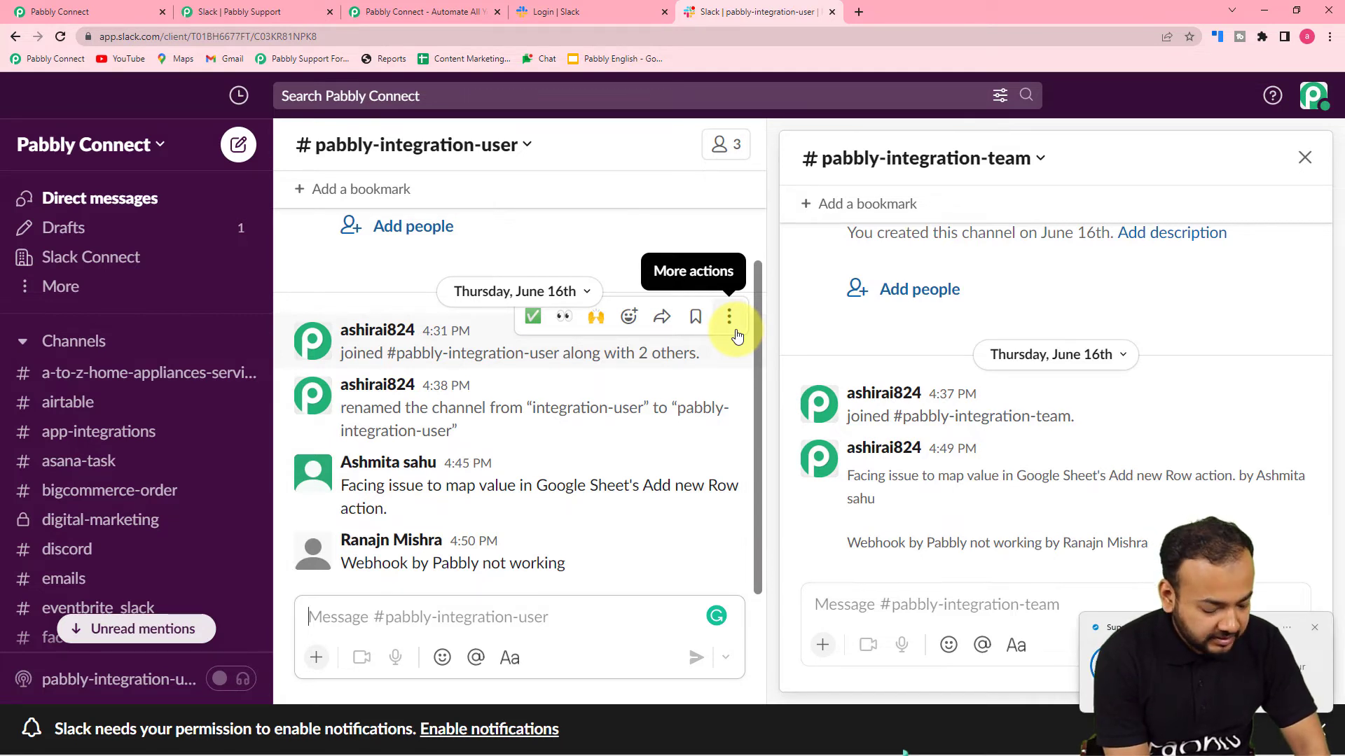
pyautogui.write('I wan')
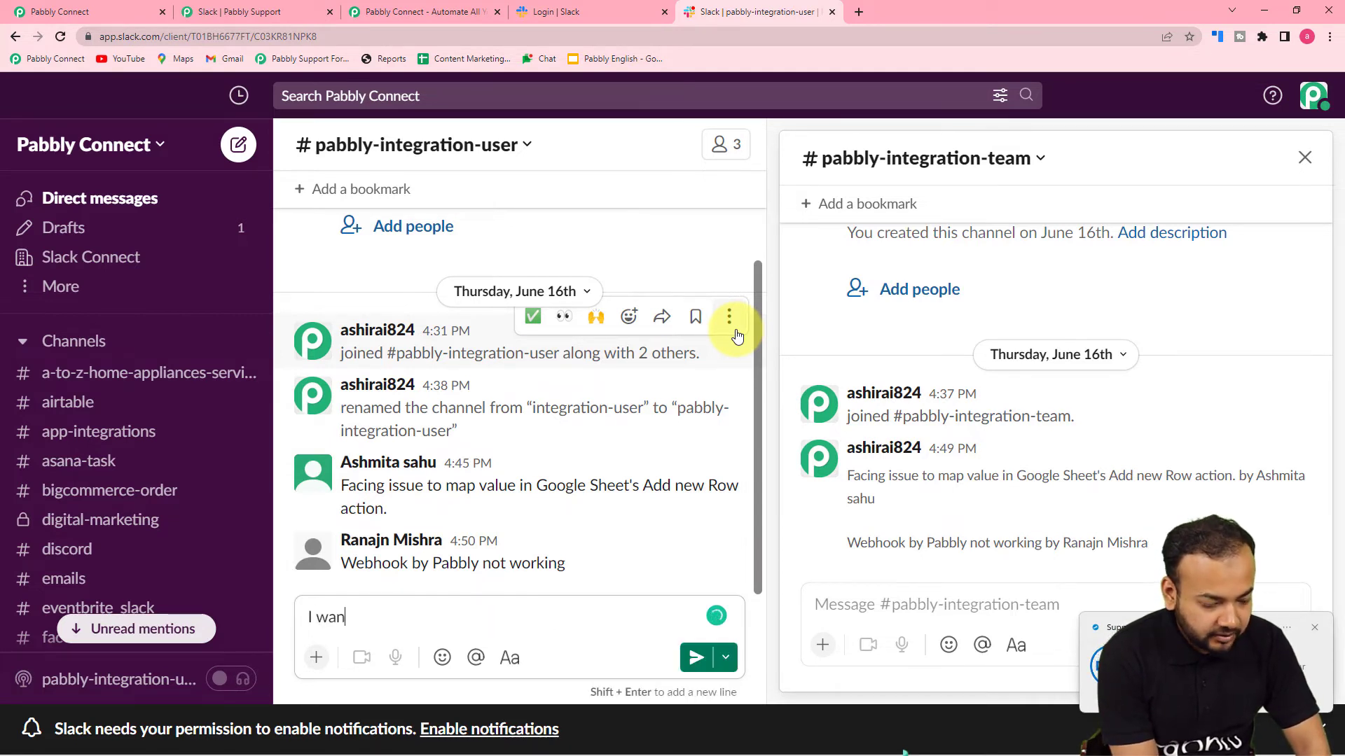
pyautogui.write('t a new intef')
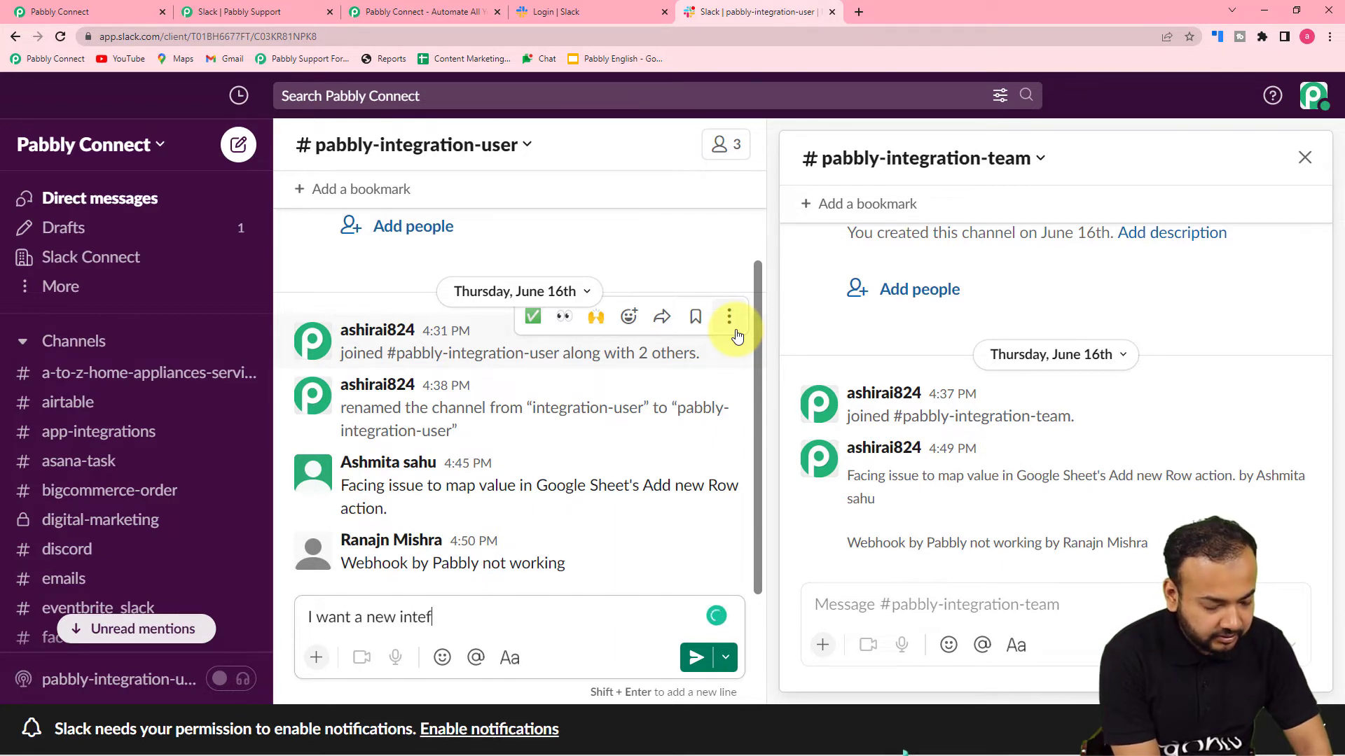
pyautogui.press('BackSpace')
pyautogui.write('gration for my slack C')
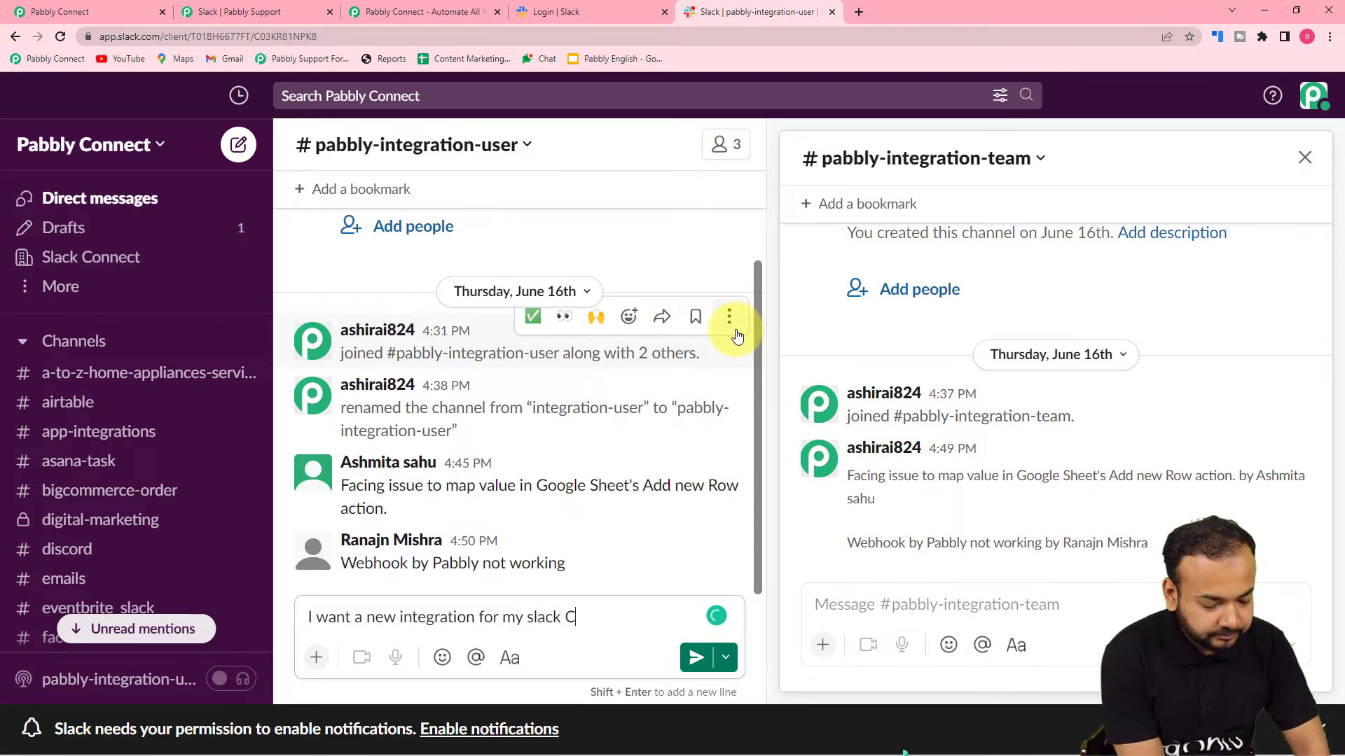
pyautogui.write('l')
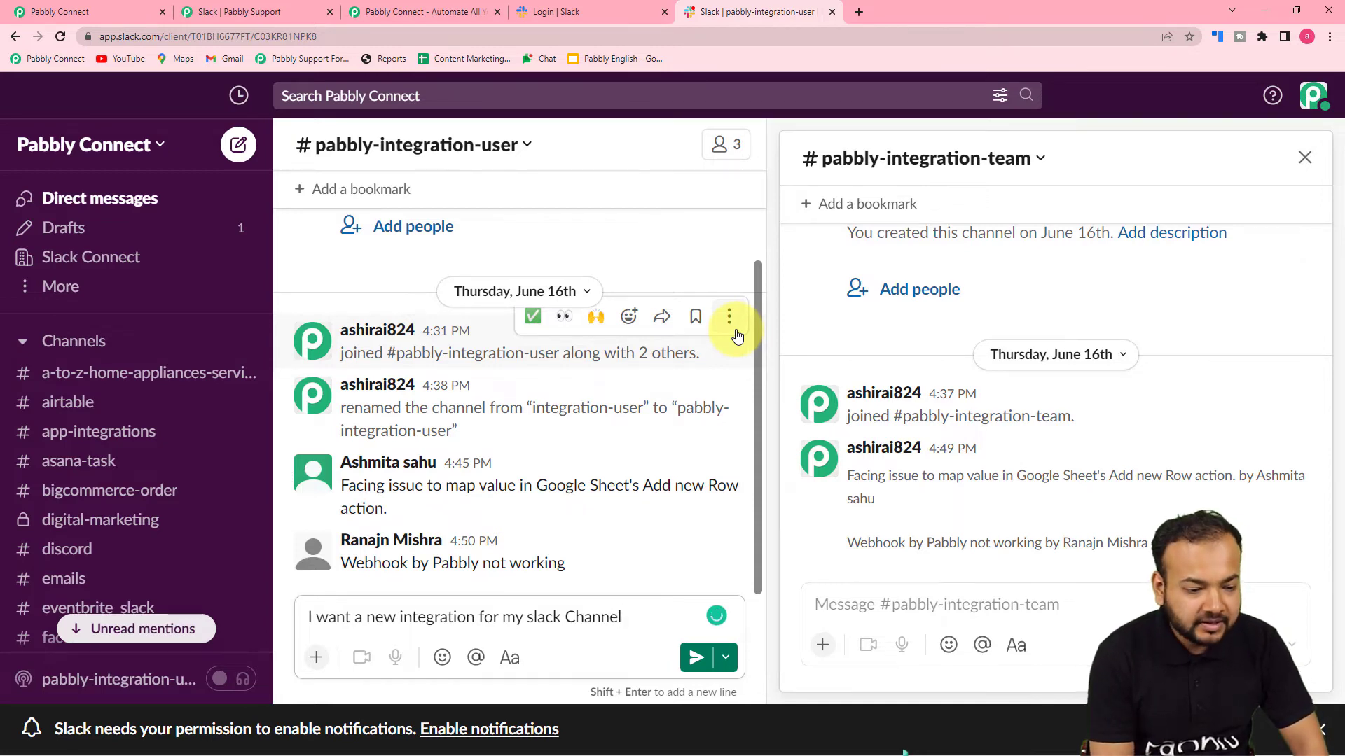
pyautogui.press('Return')
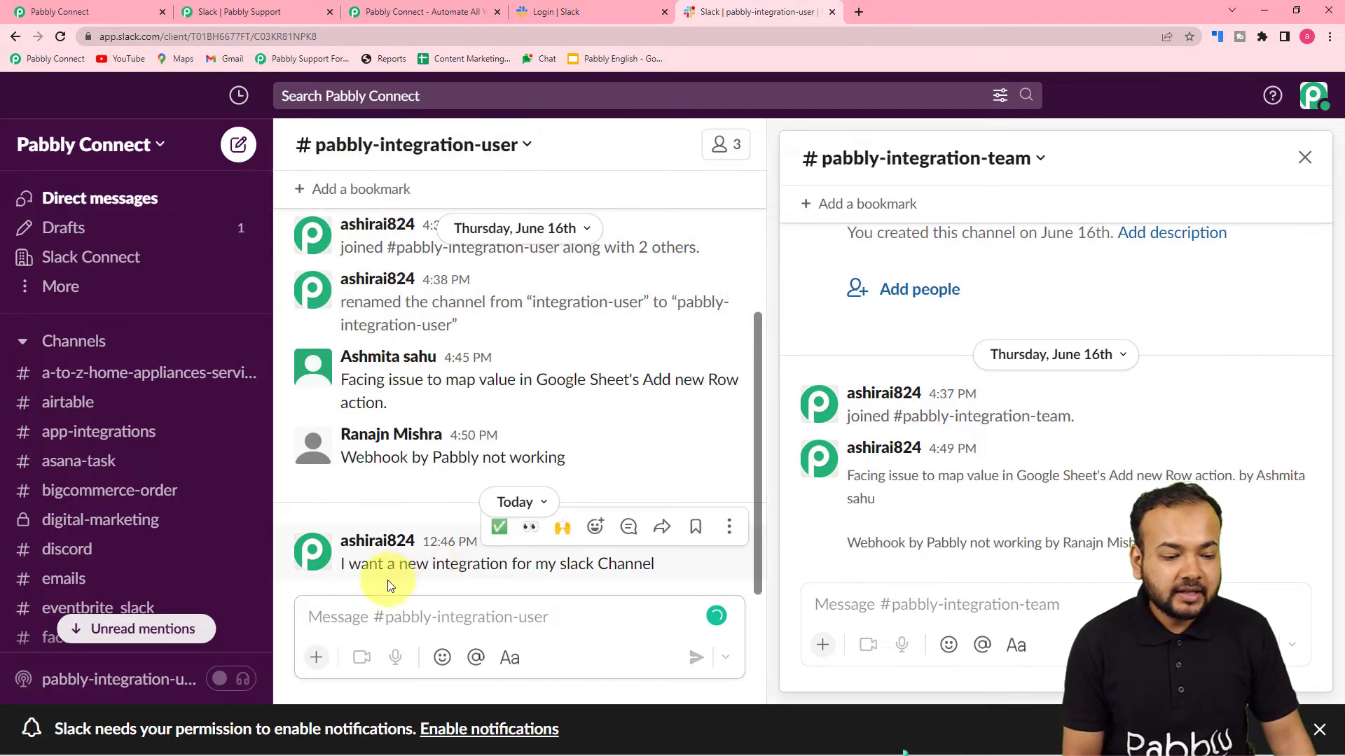
# Return to Pabbly Connect and examine the trigger's received response, including the message text and user fields
pyautogui.click(140, 14)
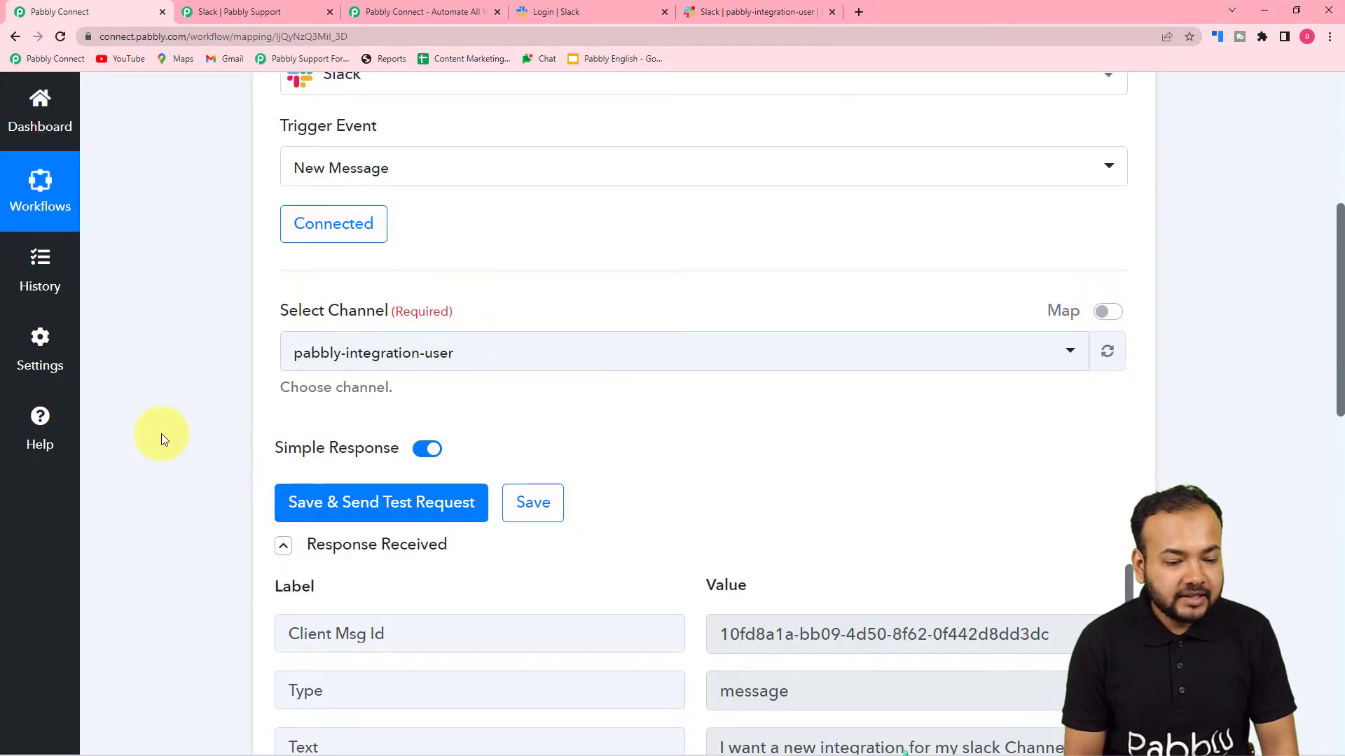
pyautogui.scroll(-5, 161, 437)
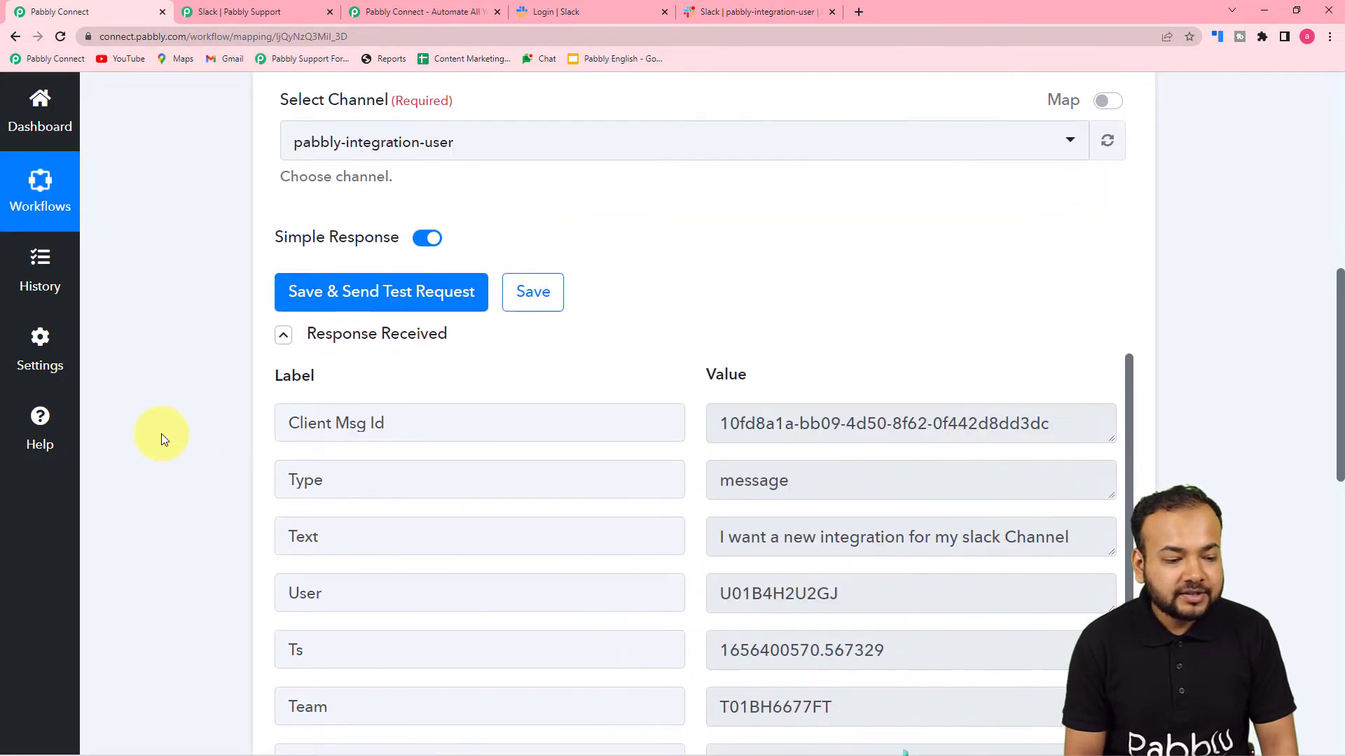
pyautogui.scroll(-1, 164, 439)
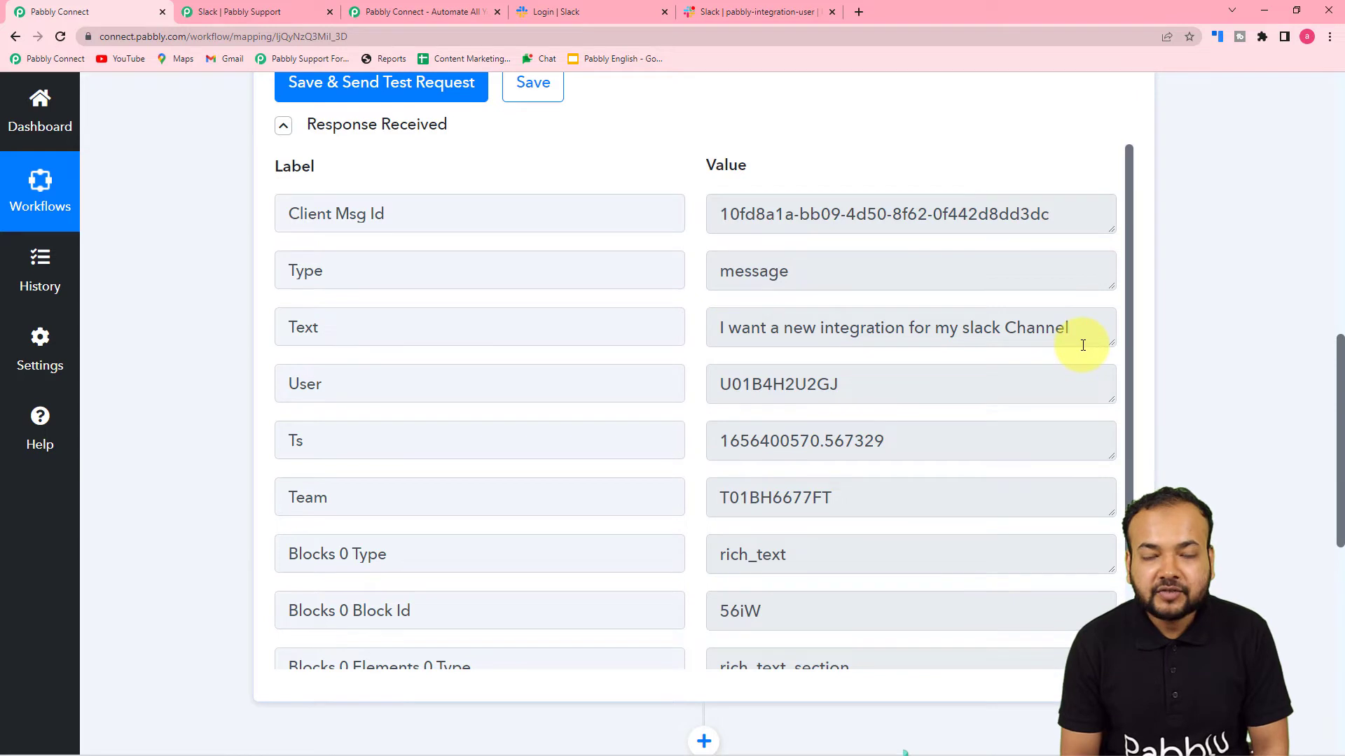
pyautogui.scroll(-8, 1082, 346)
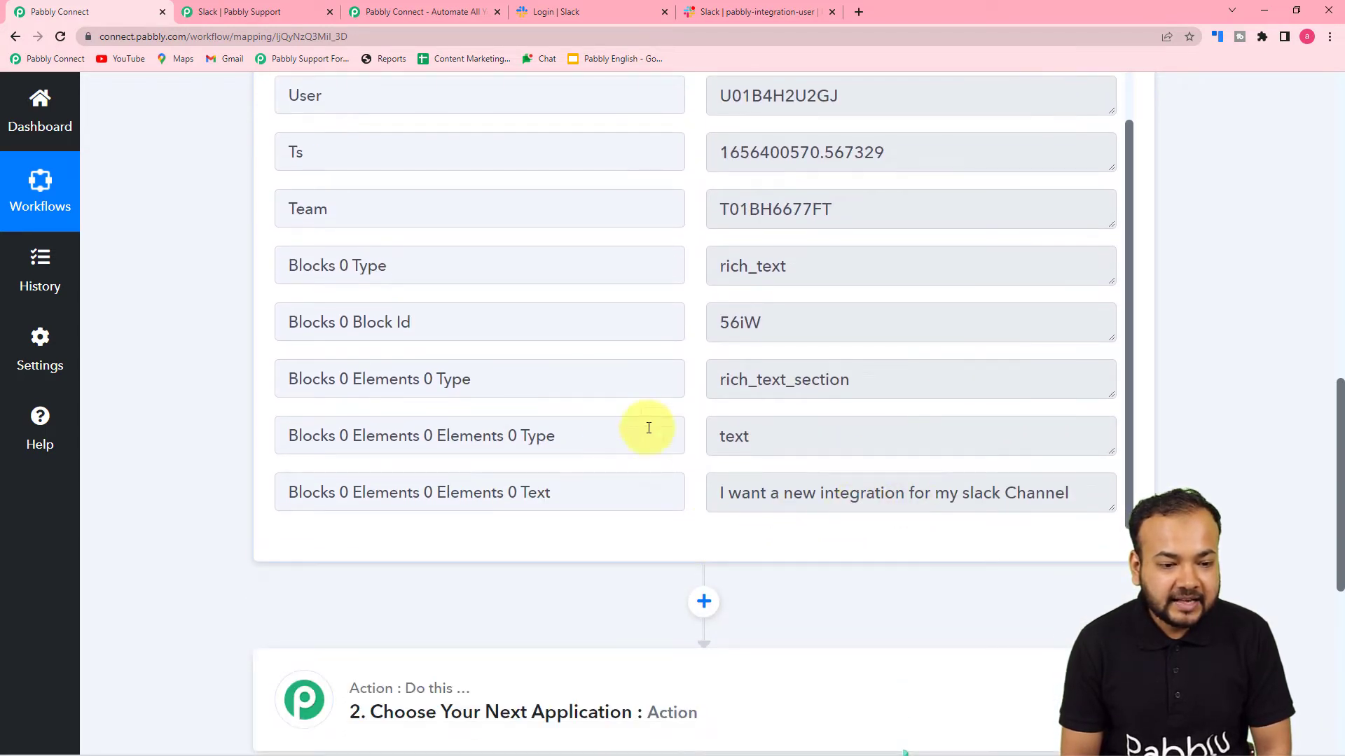
pyautogui.scroll(2, 604, 417)
pyautogui.scroll(1, 604, 417)
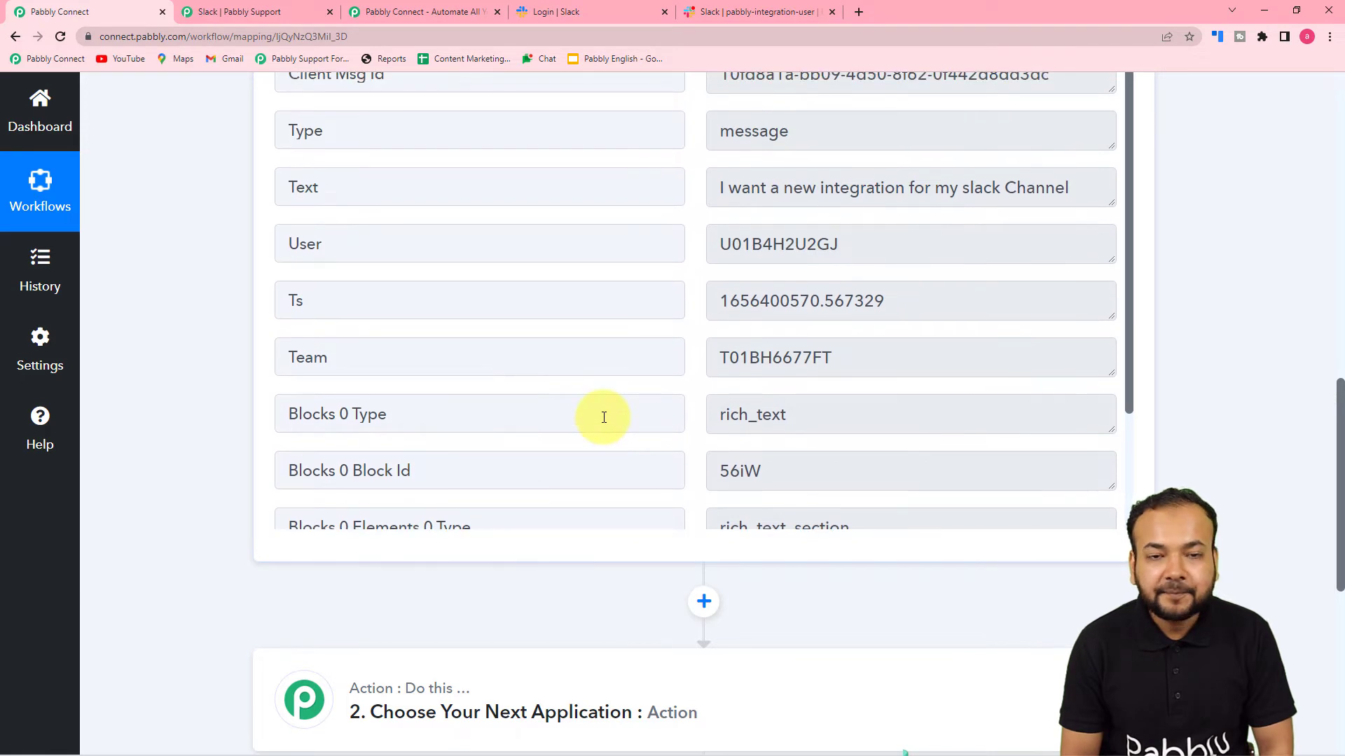
pyautogui.scroll(1, 603, 417)
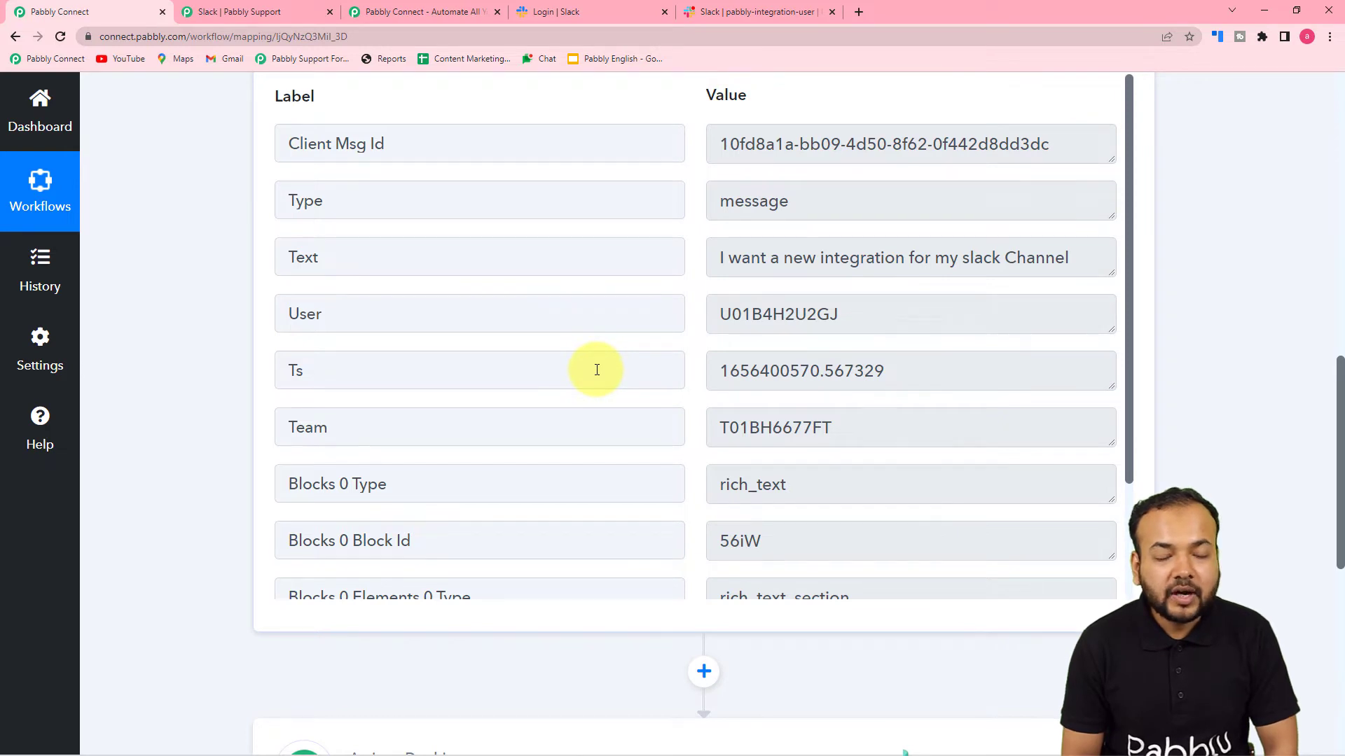
pyautogui.scroll(-2, 596, 369)
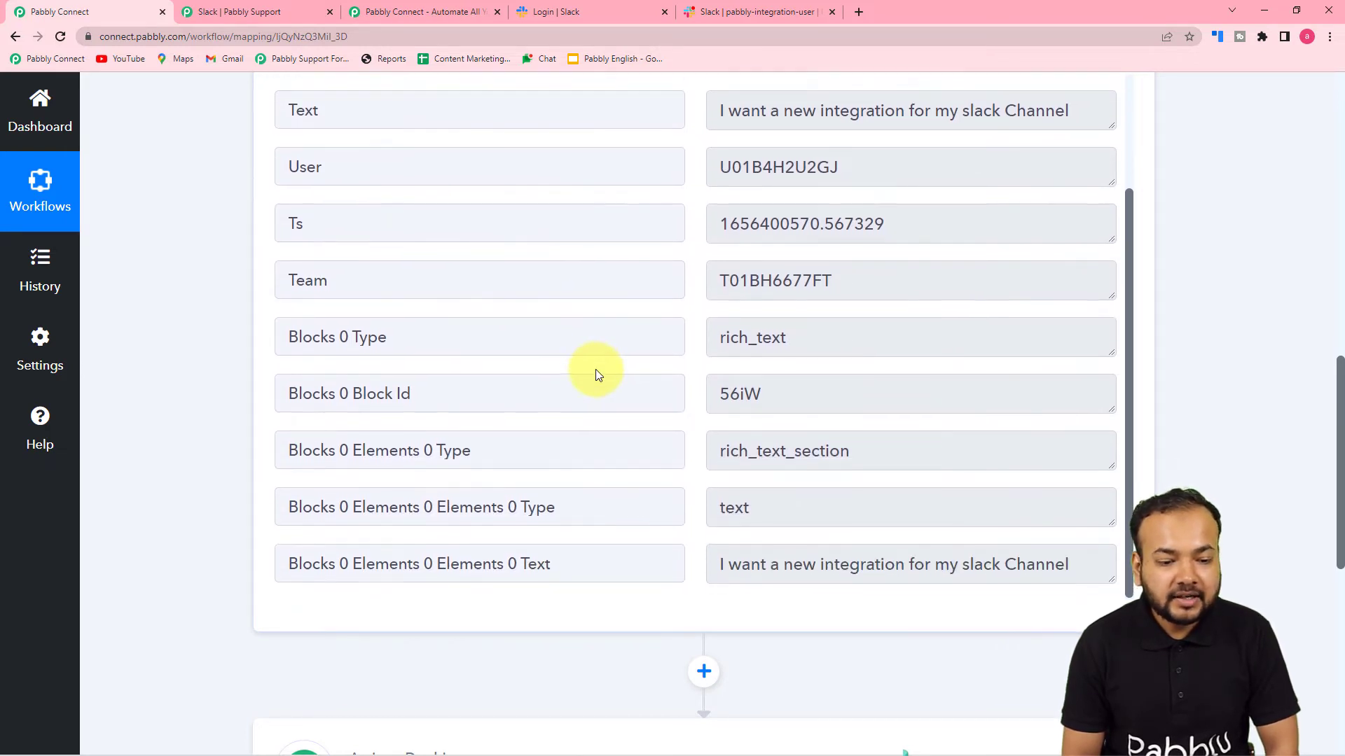
pyautogui.scroll(2, 597, 370)
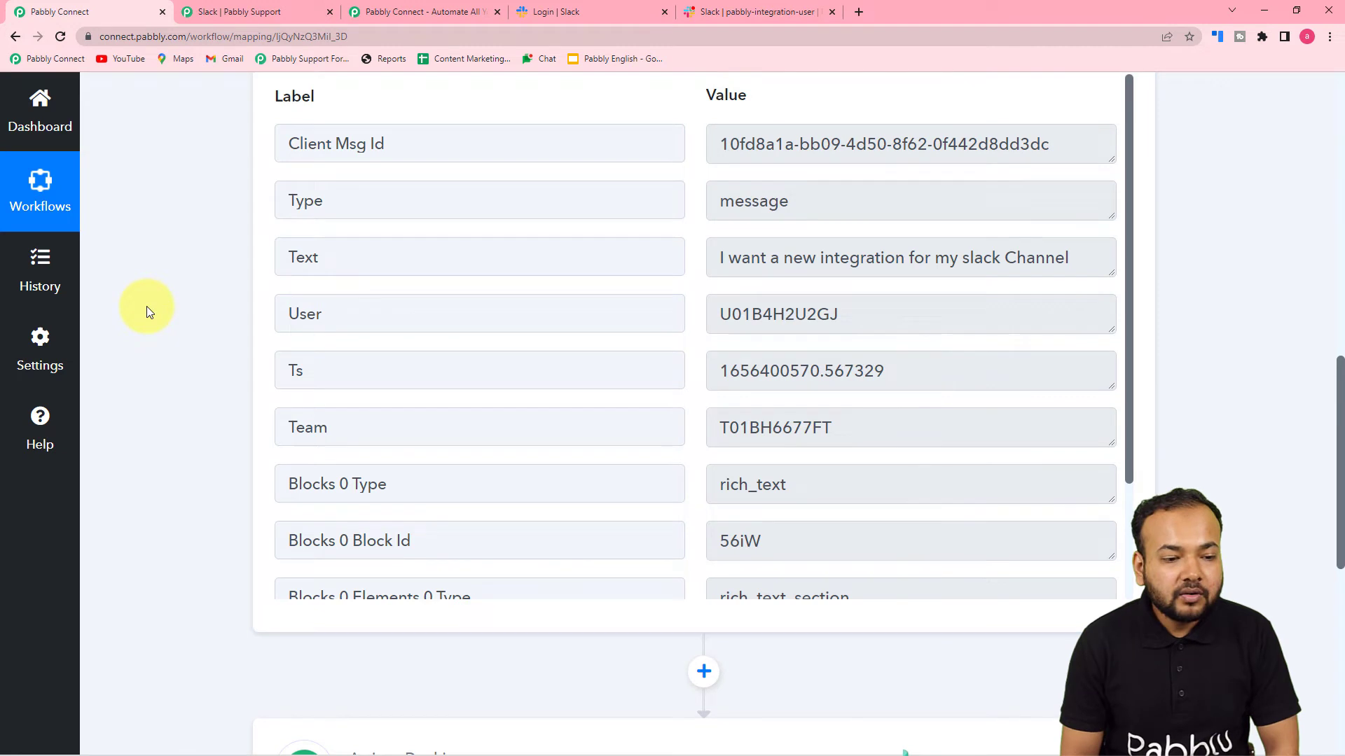
pyautogui.scroll(-2, 157, 305)
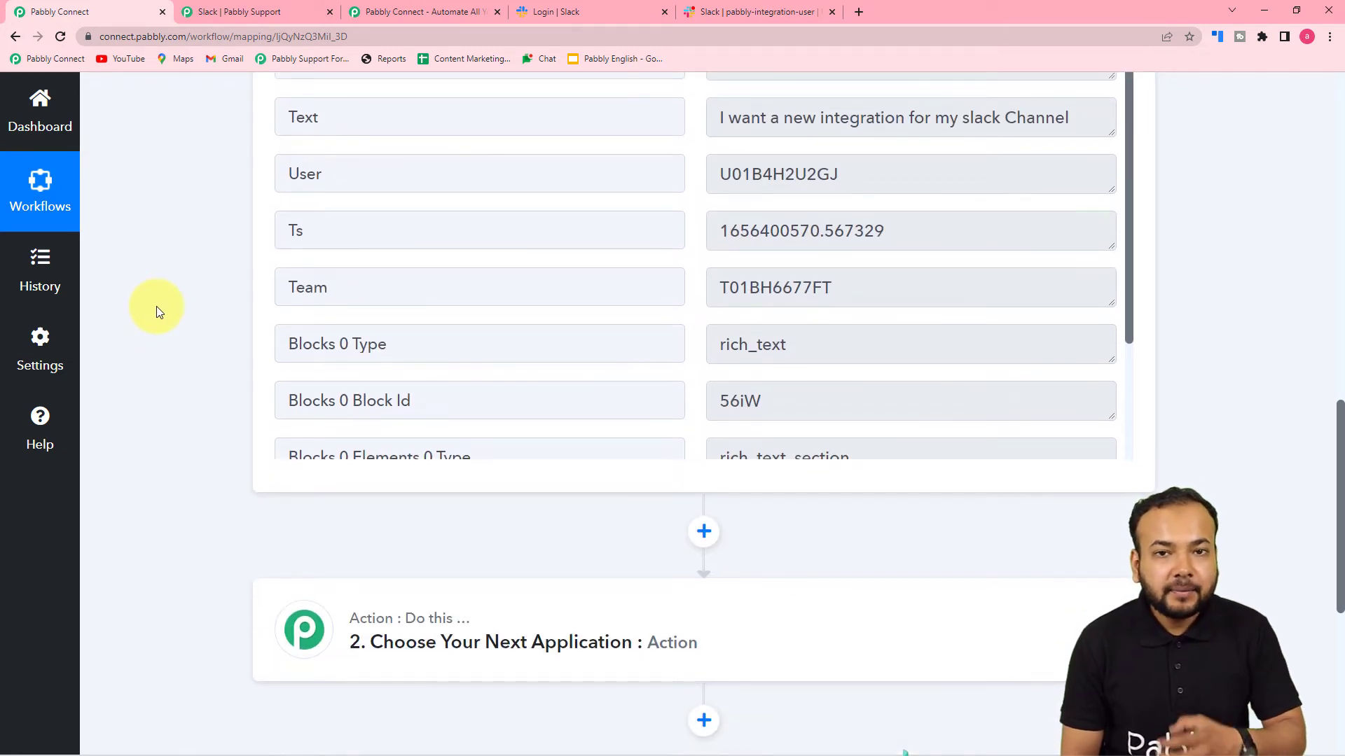
# Choose Slack as the app for the workflow's second step, the action
pyautogui.scroll(-3, 157, 306)
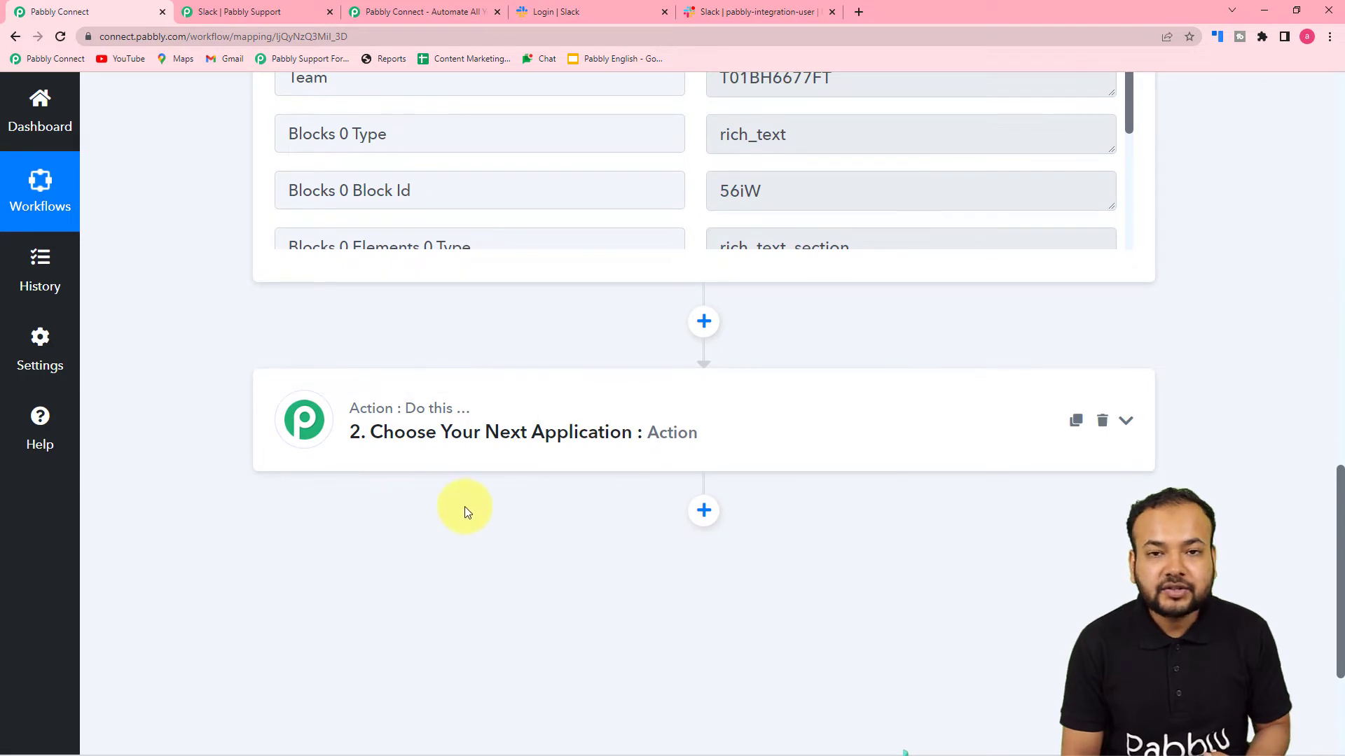
pyautogui.click(455, 444)
pyautogui.scroll(-3, 450, 433)
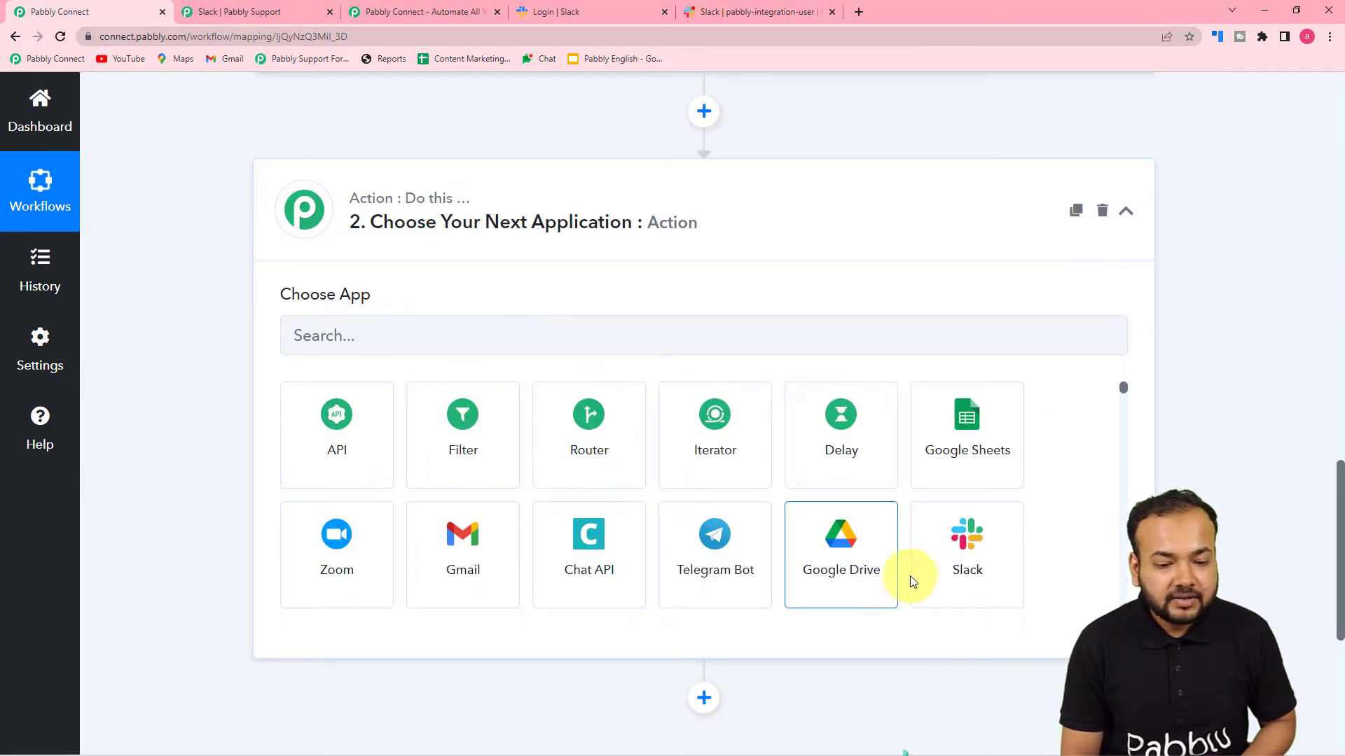
pyautogui.click(963, 570)
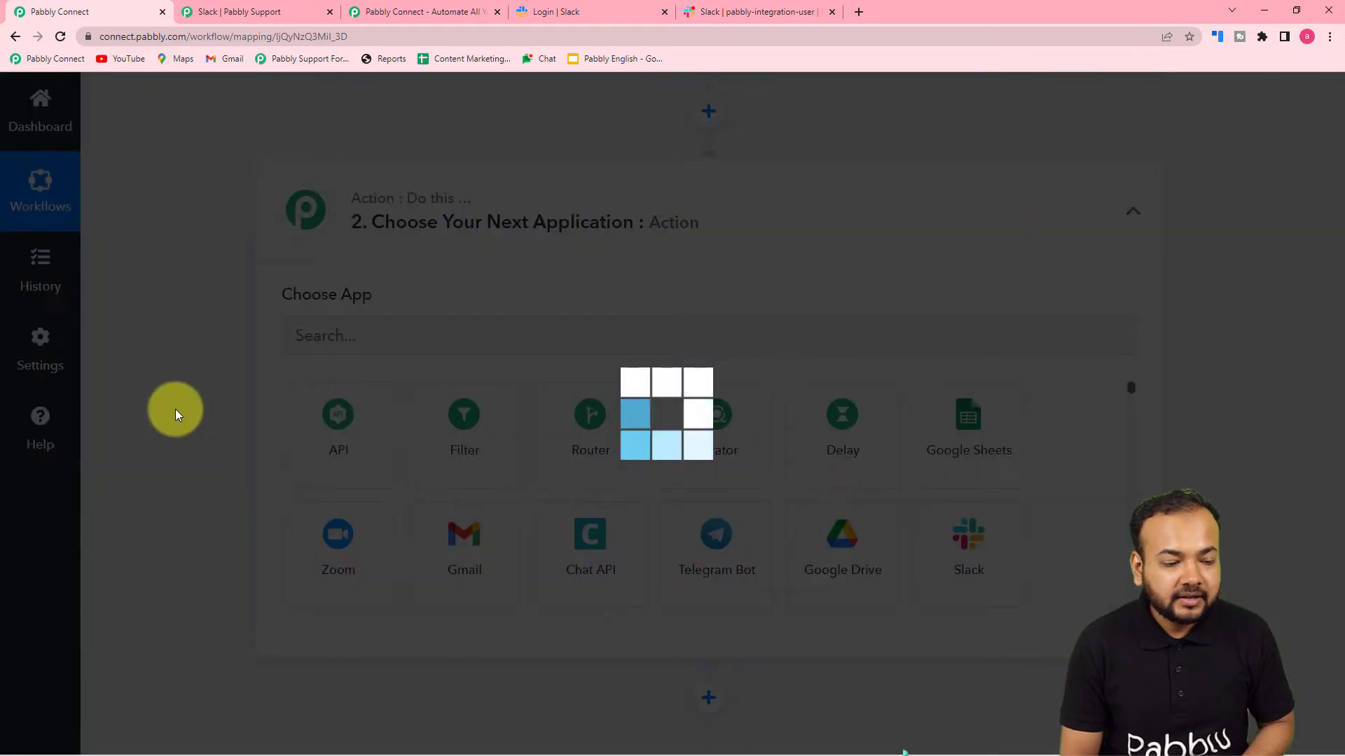
# Set the Slack action event to Get User by Id
pyautogui.scroll(-2, 175, 409)
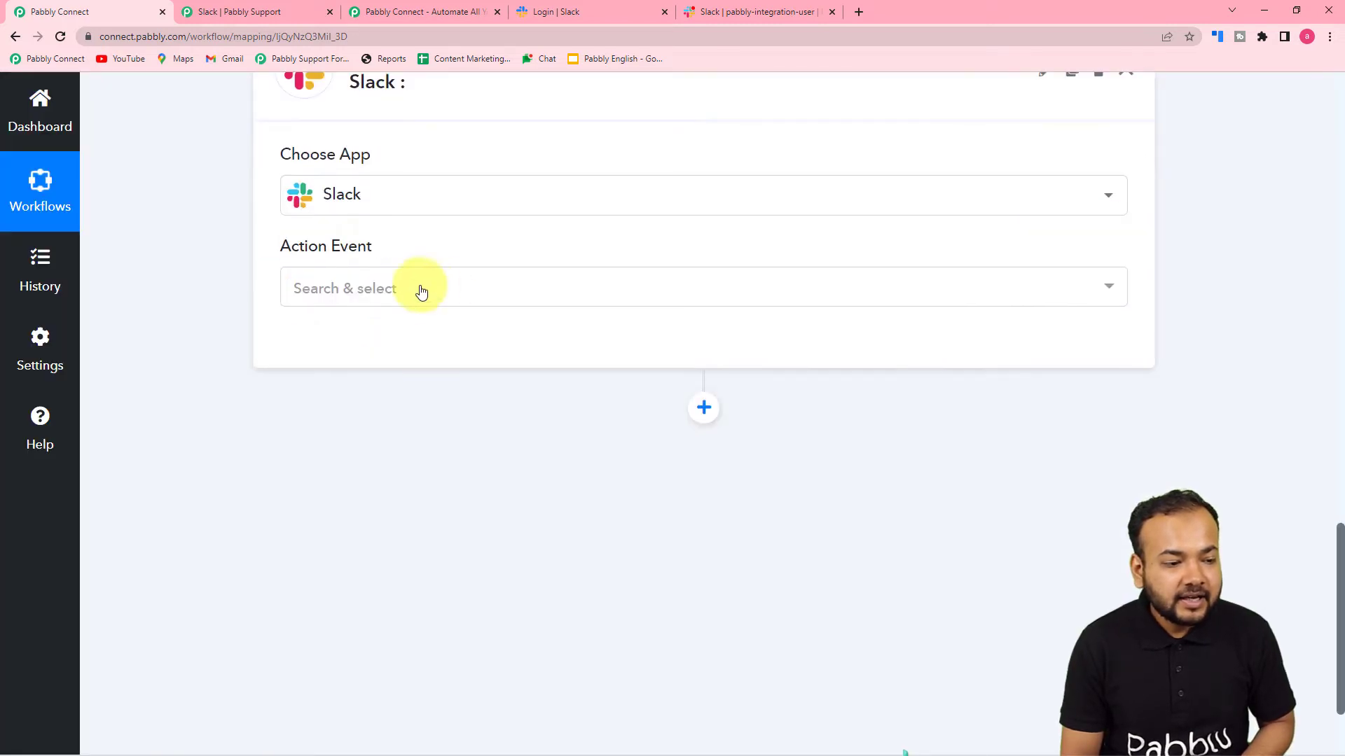
pyautogui.click(382, 301)
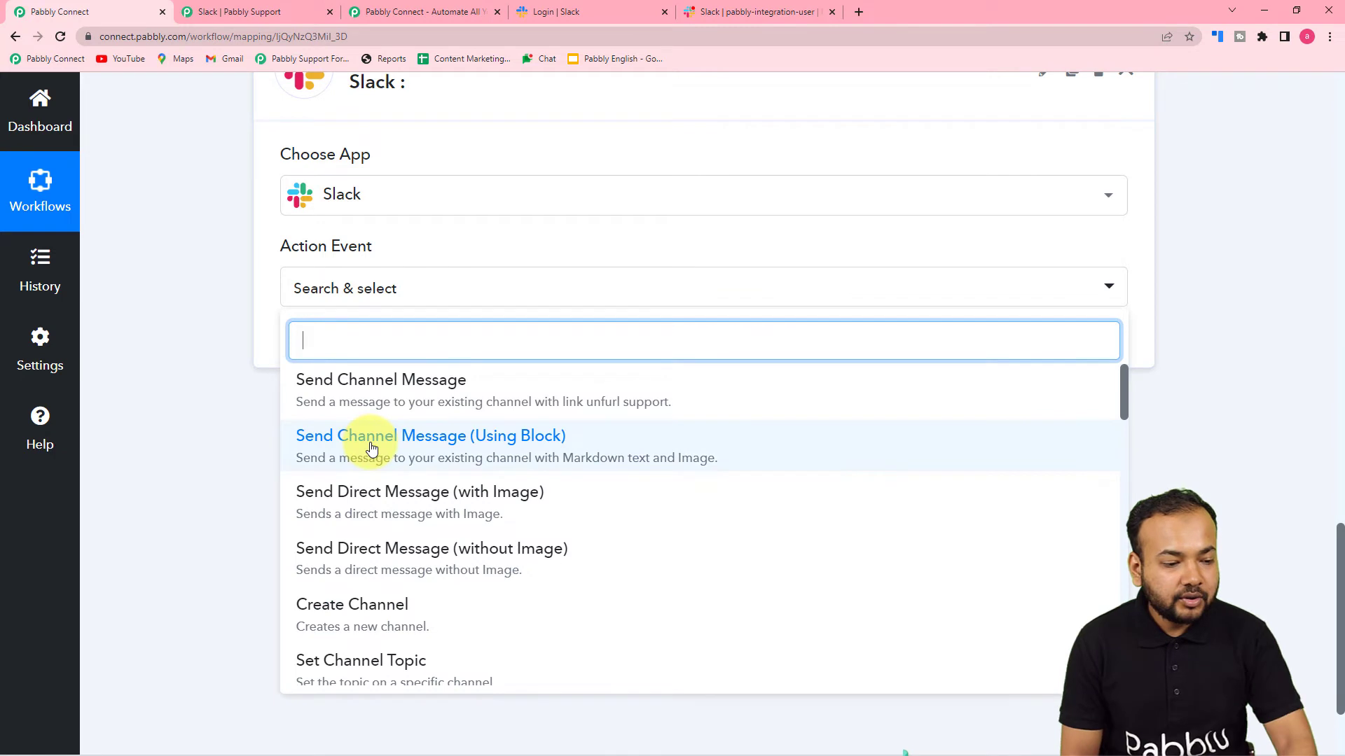
pyautogui.scroll(-5, 371, 449)
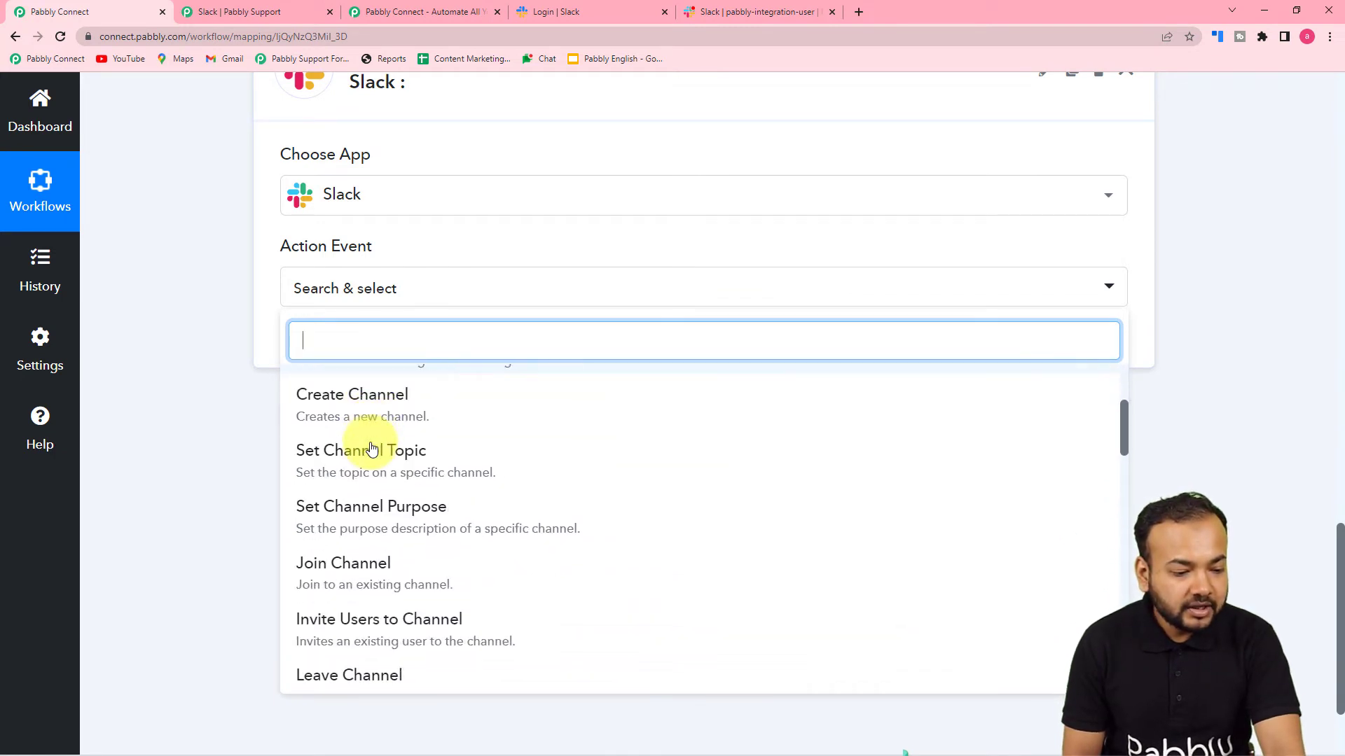
pyautogui.scroll(-1, 371, 448)
pyautogui.scroll(-4, 371, 448)
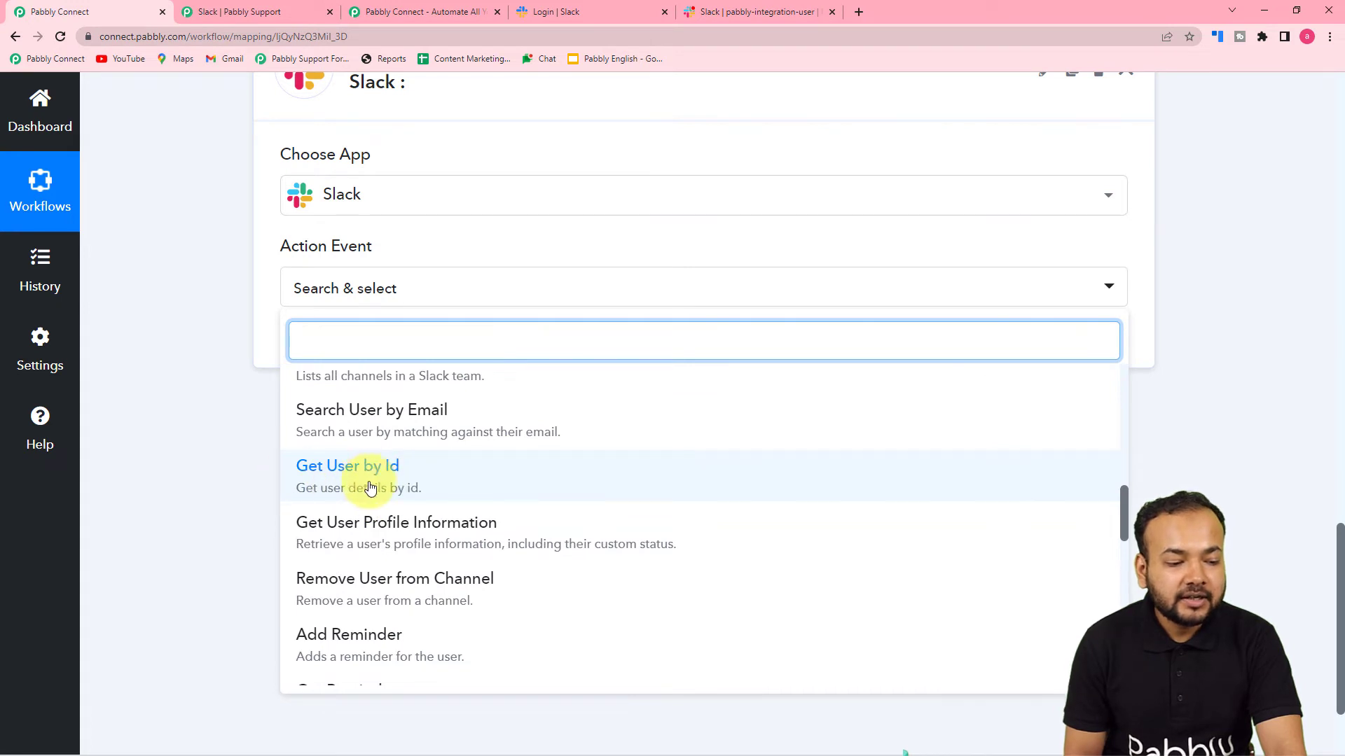
pyautogui.click(326, 483)
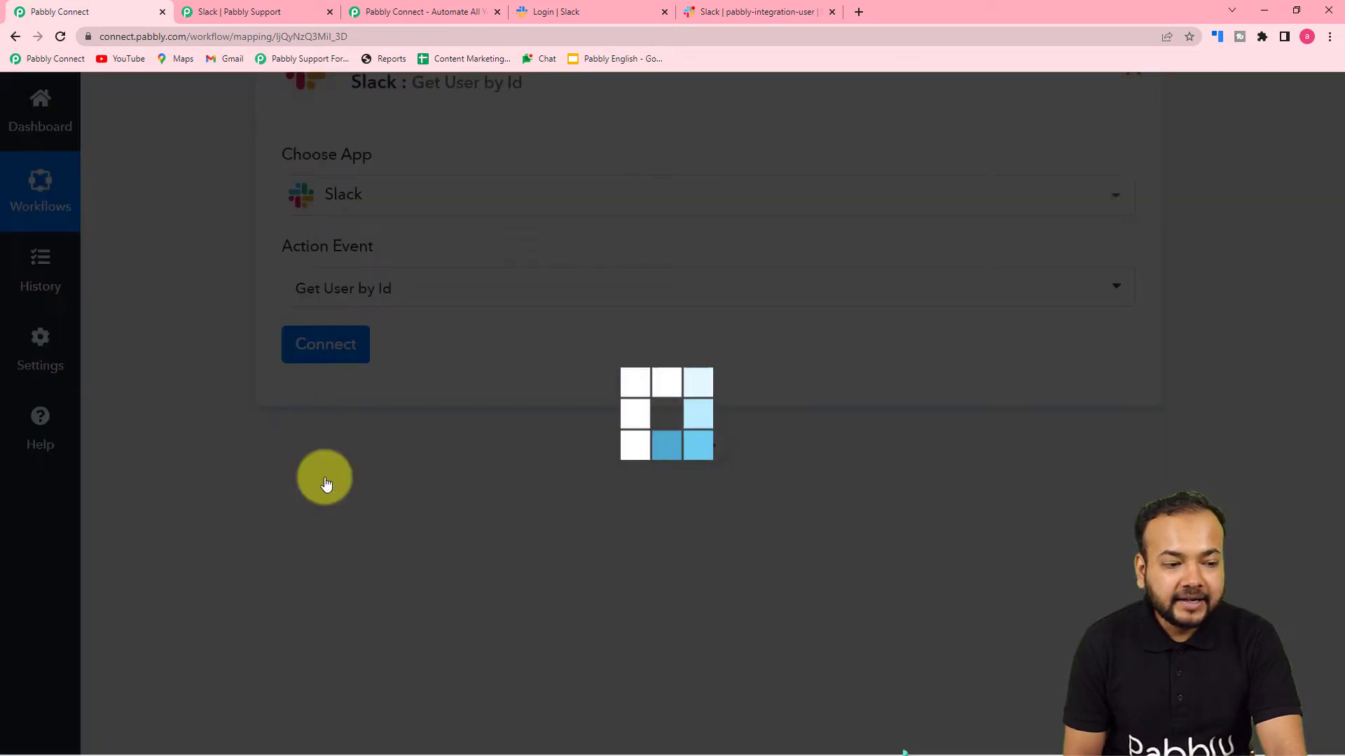
pyautogui.scroll(8, 217, 371)
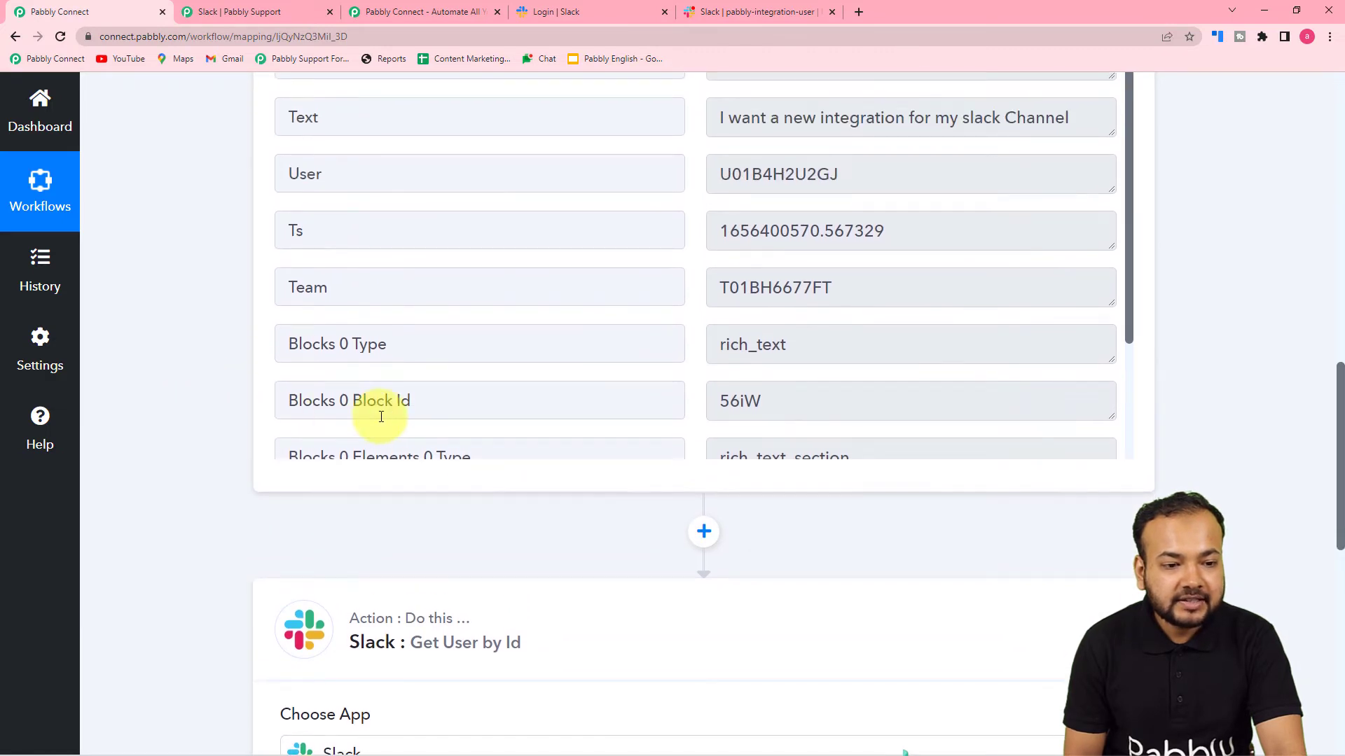
# Start adding a new Slack connection for the Get User by Id action
pyautogui.scroll(1, 399, 414)
pyautogui.scroll(2, 399, 414)
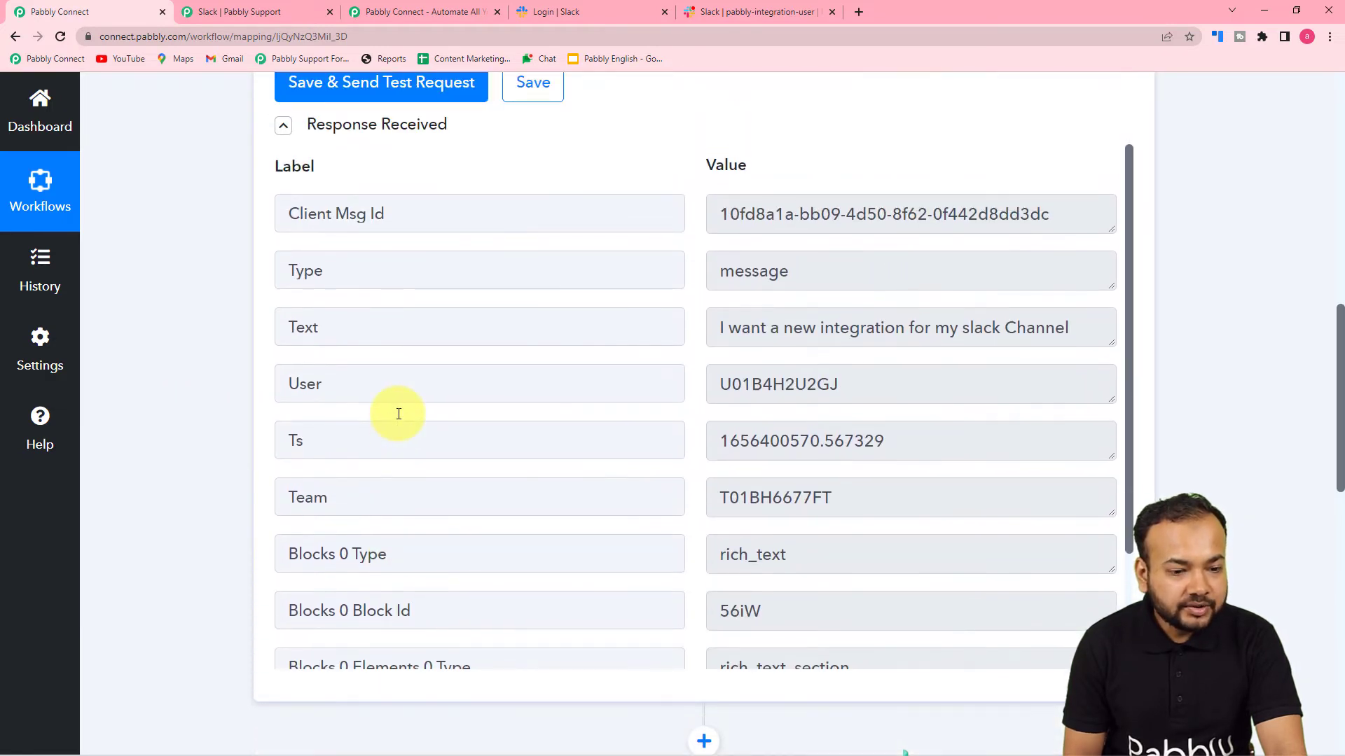
pyautogui.scroll(1, 394, 414)
pyautogui.scroll(-1, 399, 444)
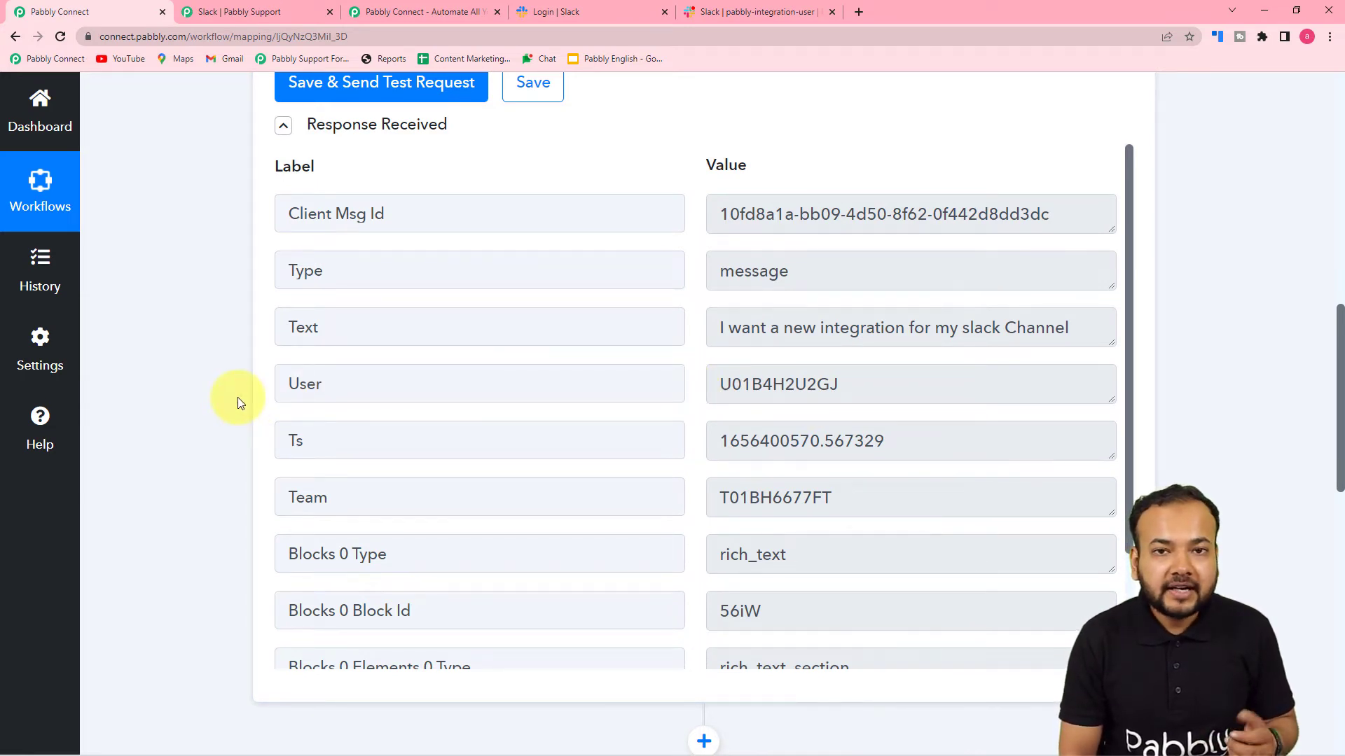
pyautogui.scroll(-10, 237, 397)
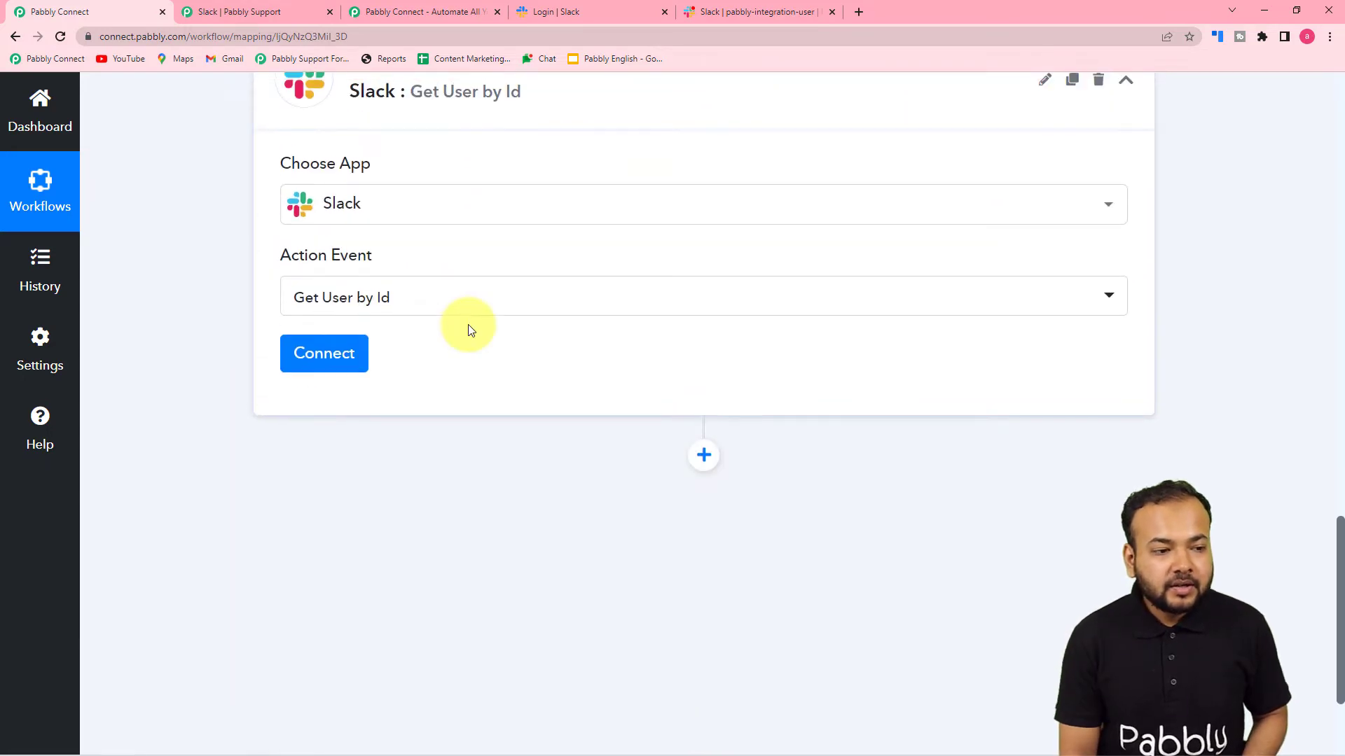
pyautogui.scroll(1, 467, 327)
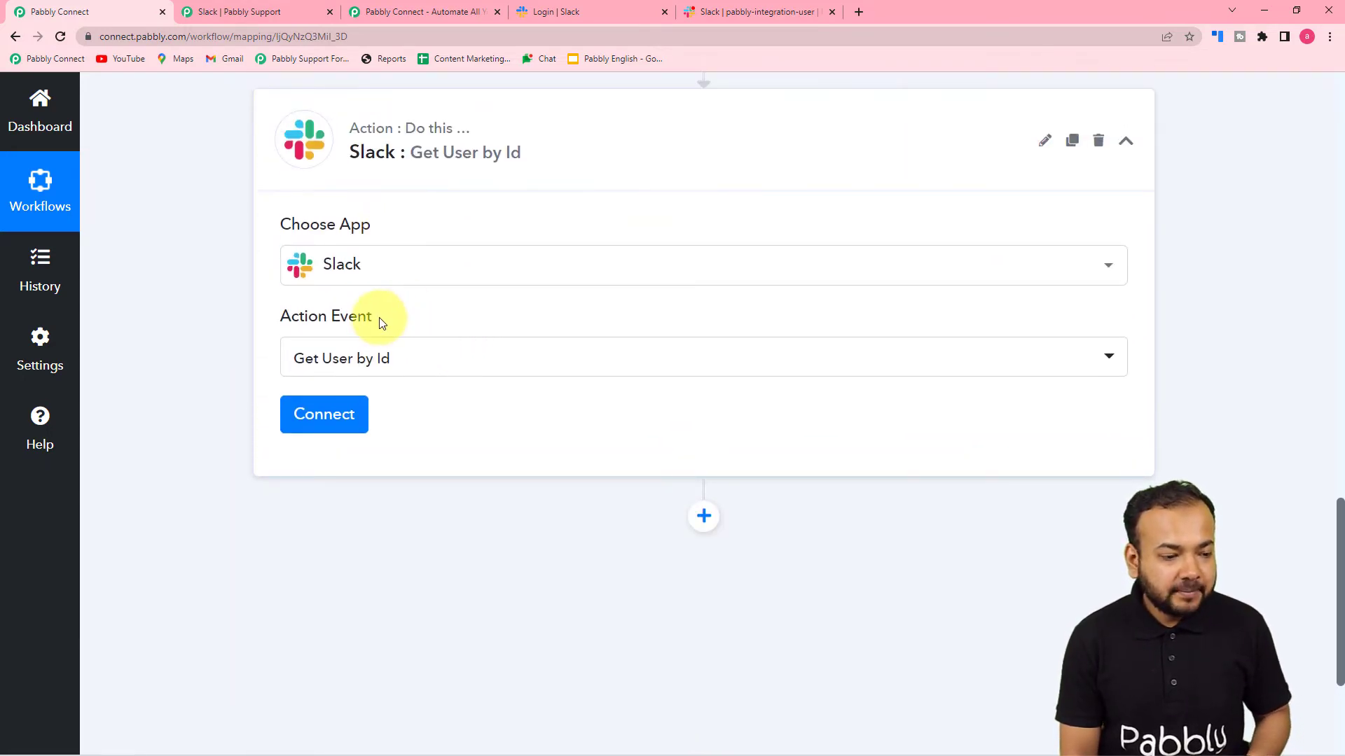
pyautogui.click(343, 419)
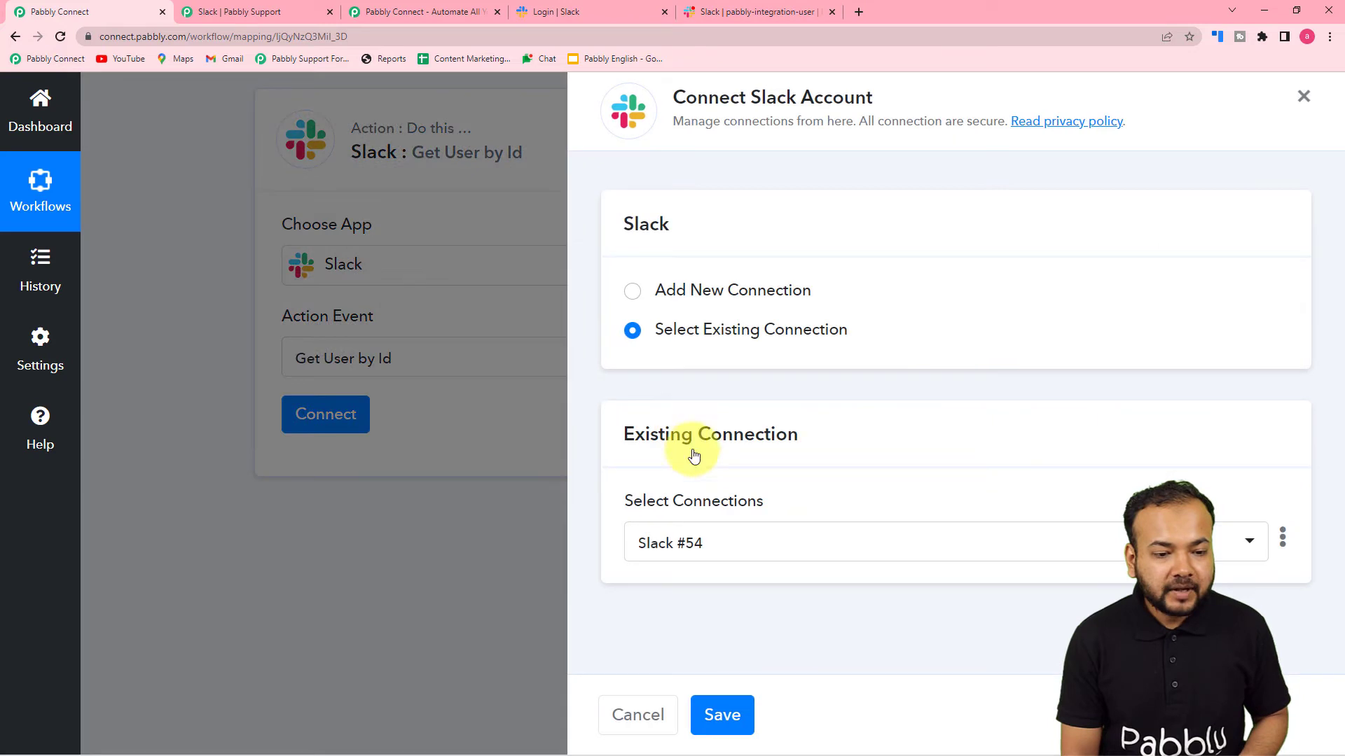
pyautogui.click(633, 291)
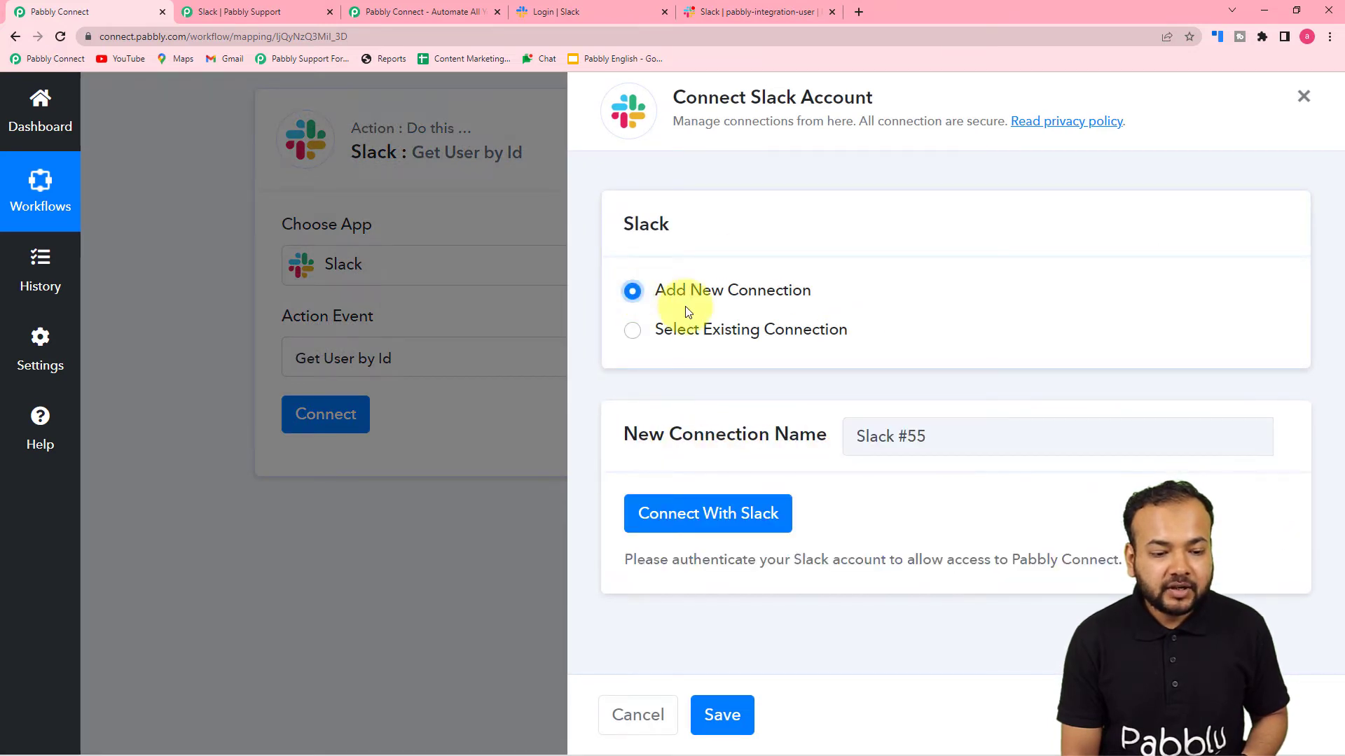
pyautogui.click(696, 512)
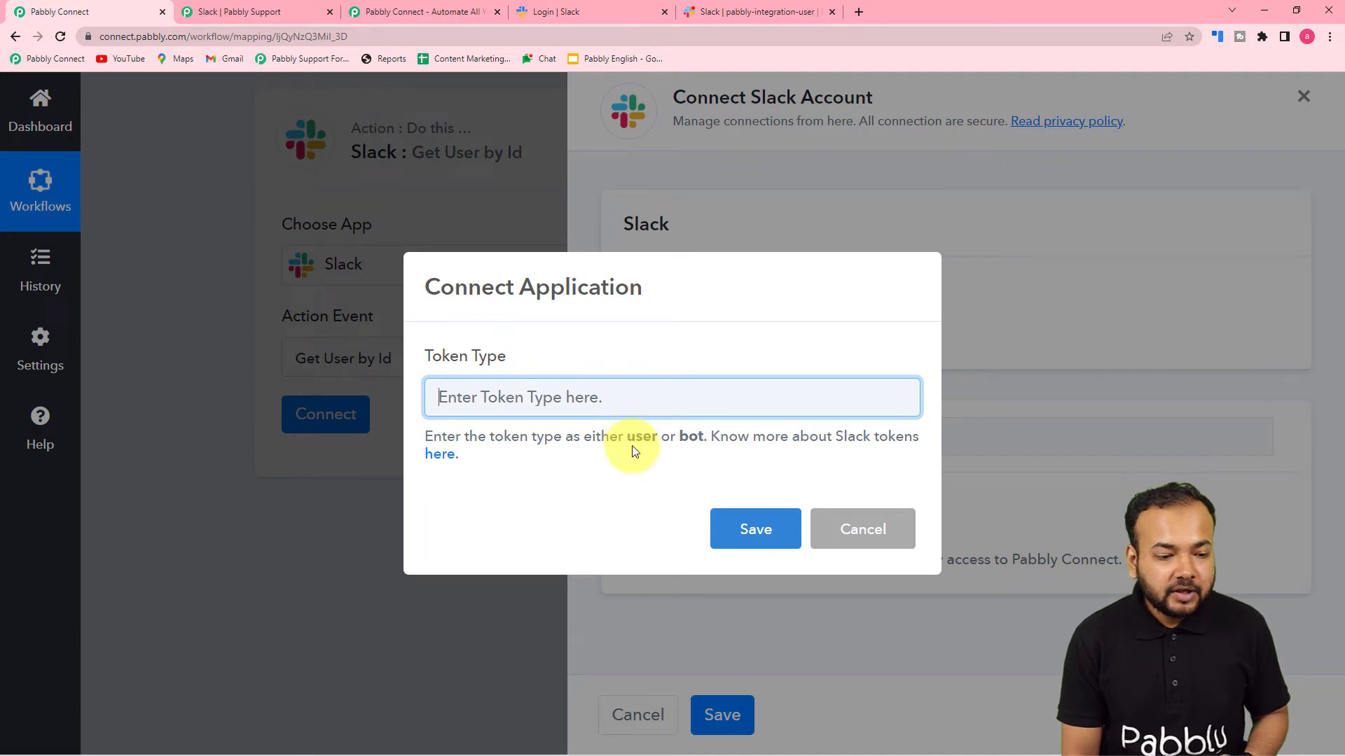
# Set the new connection's token type to user and grant Pabbly Connect access to the Slack workspace
pyautogui.moveTo(631, 442); pyautogui.dragTo(653, 440)
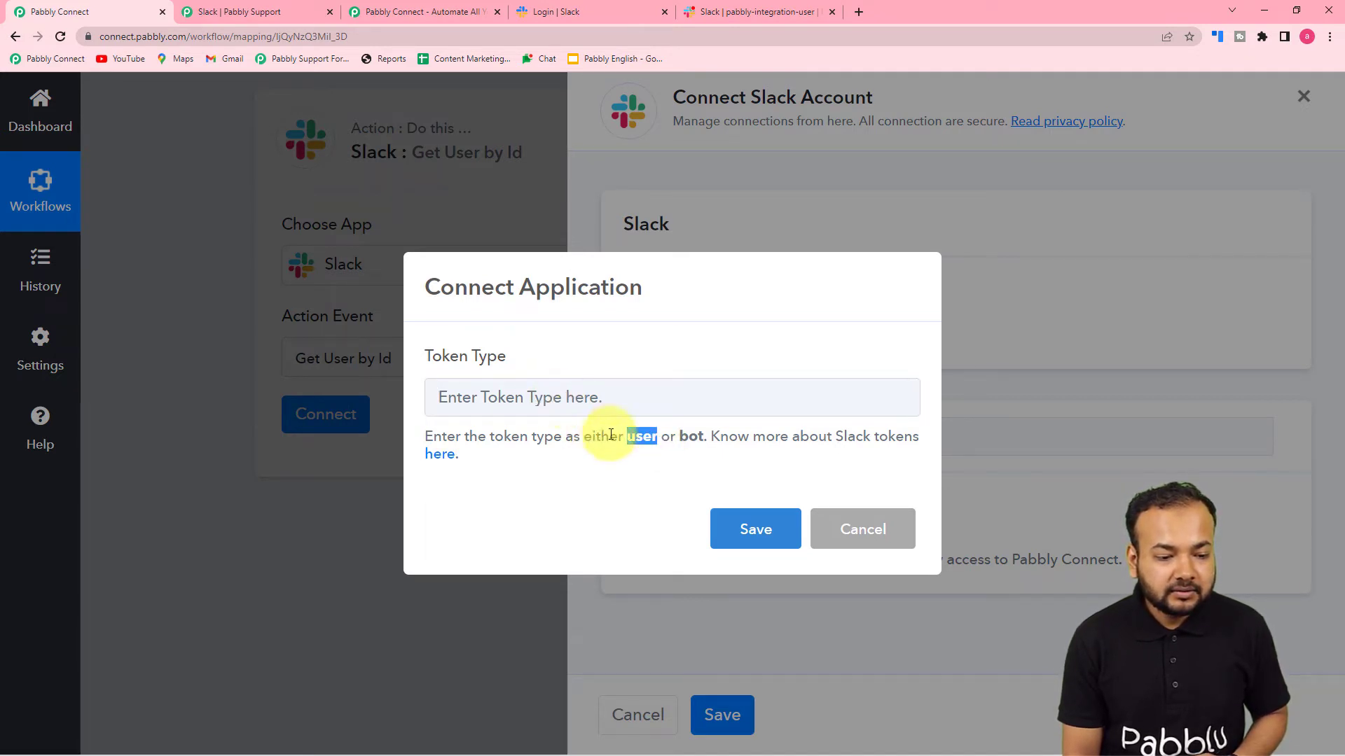
pyautogui.rightClick(630, 447)
pyautogui.click(648, 460)
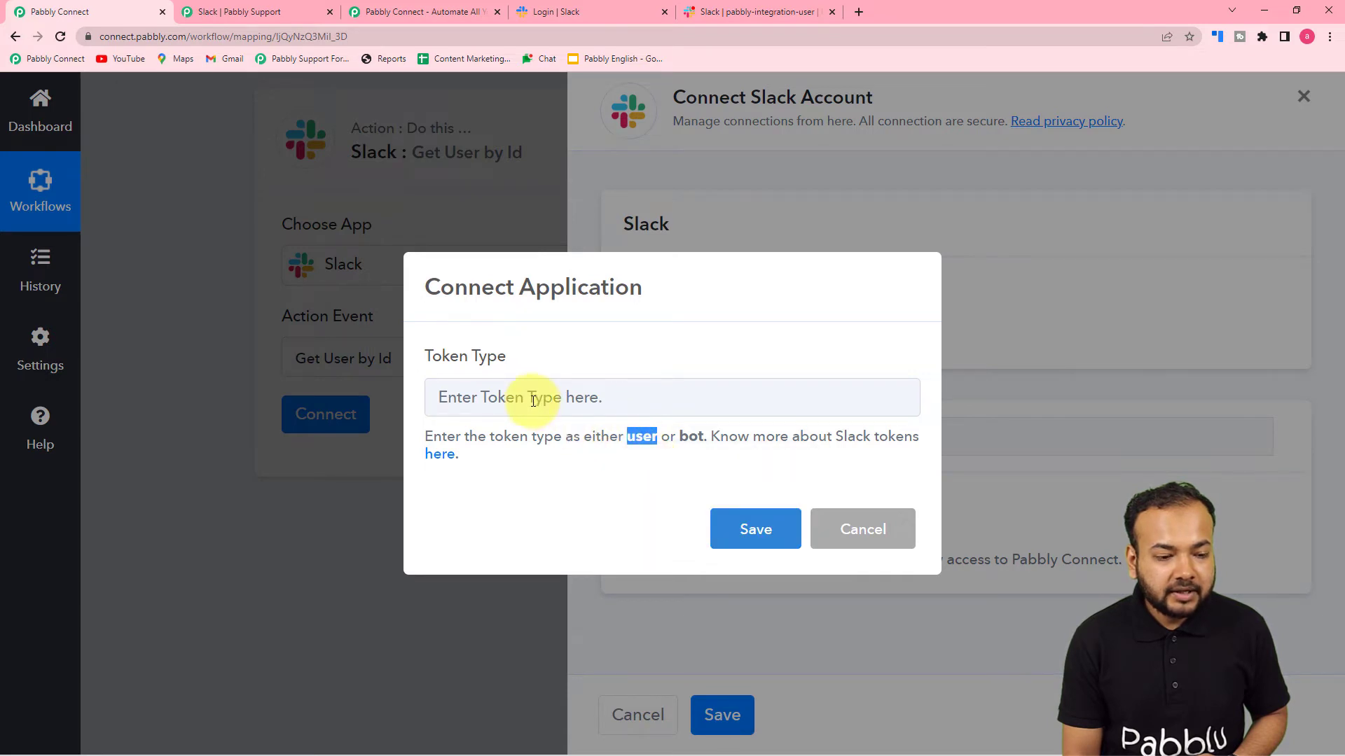
pyautogui.rightClick(535, 400)
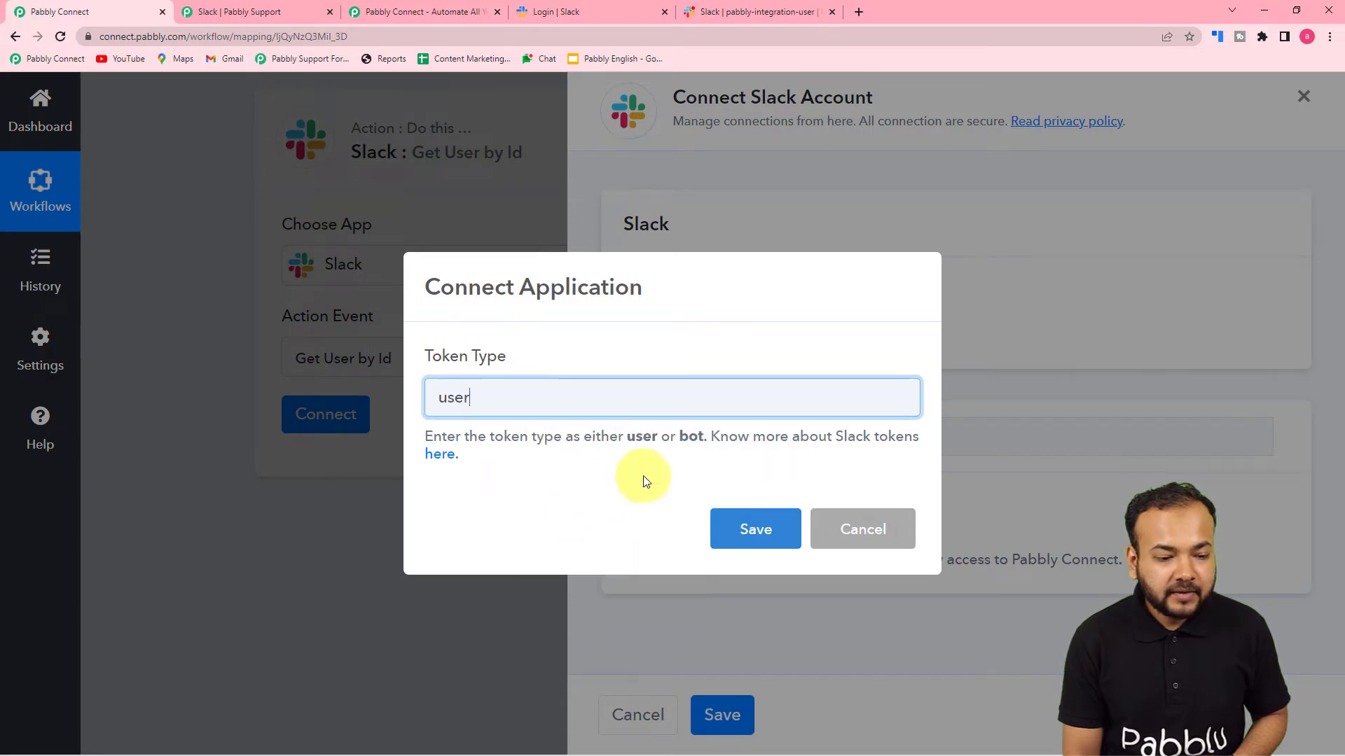
pyautogui.click(743, 547)
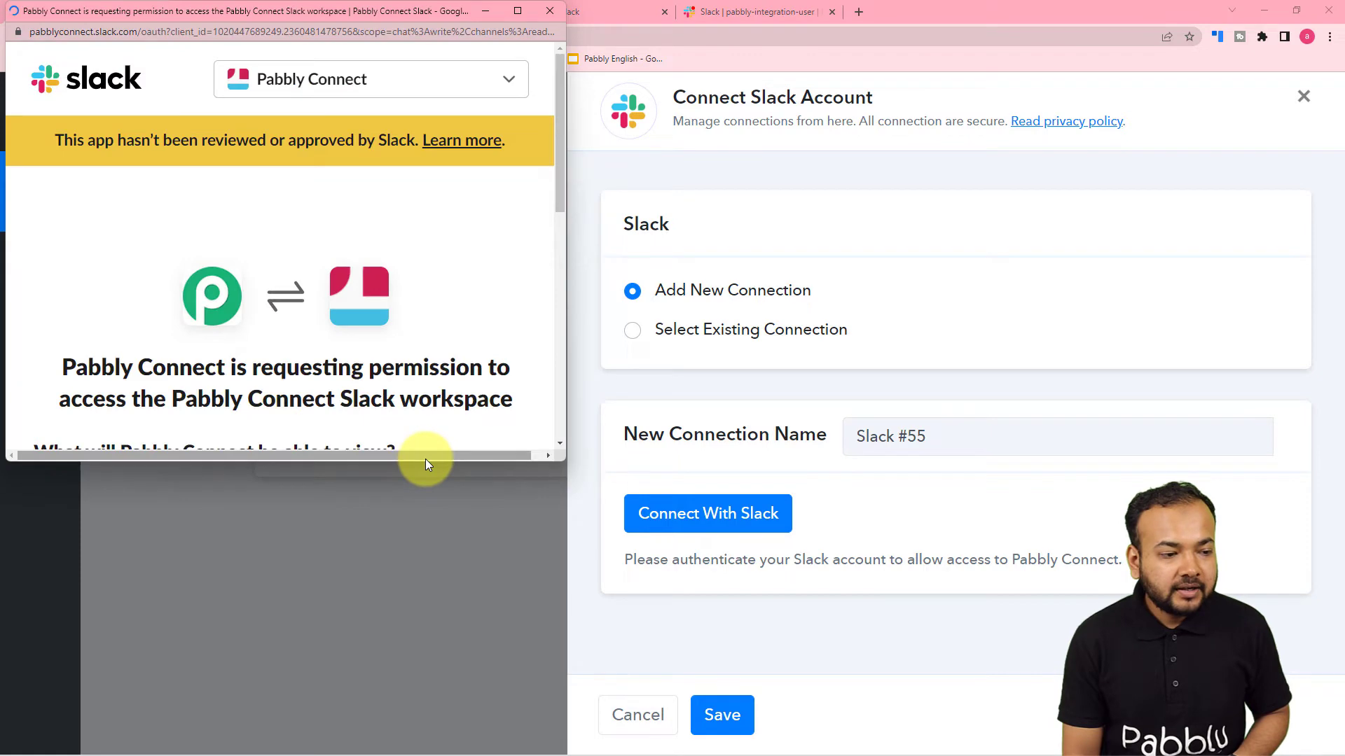
pyautogui.scroll(-6, 348, 282)
pyautogui.click(316, 362)
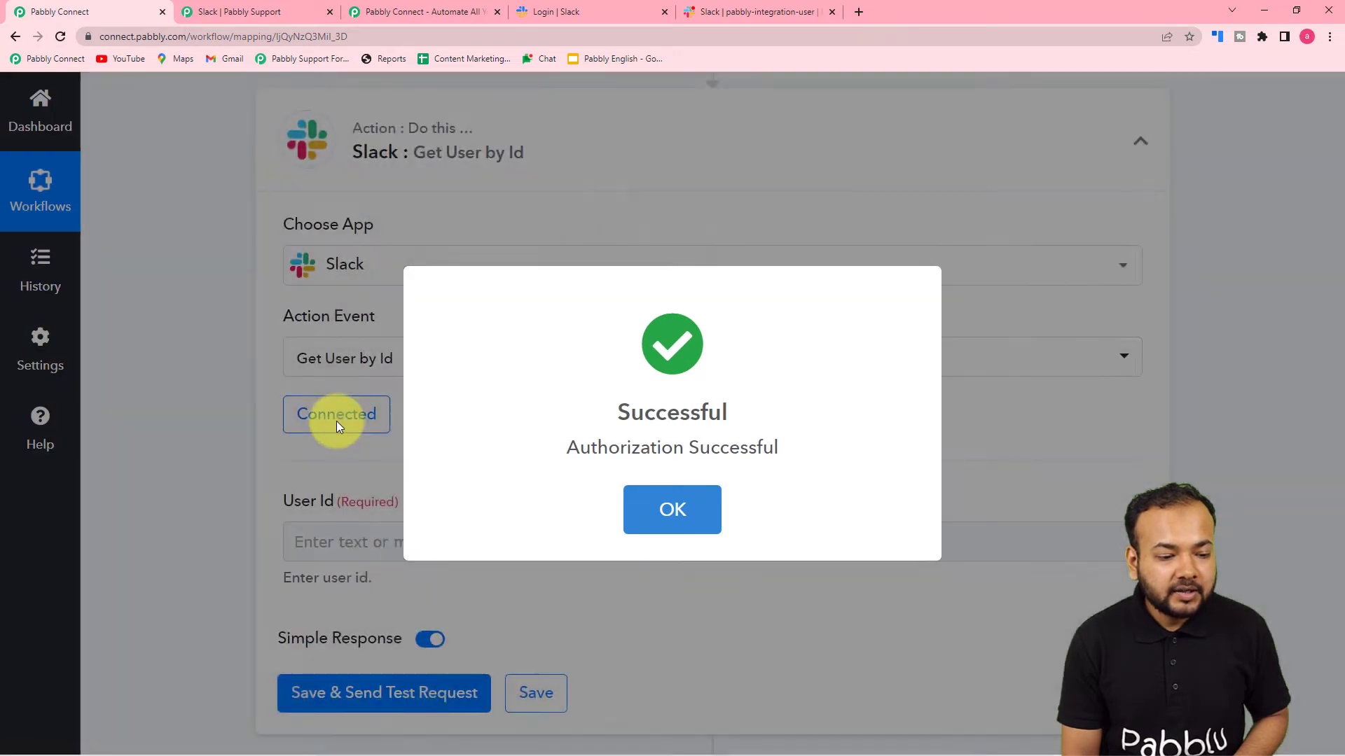
# Map the User value from the Slack New Message trigger into User Id, then save and send a test request
pyautogui.scroll(-3, 150, 416)
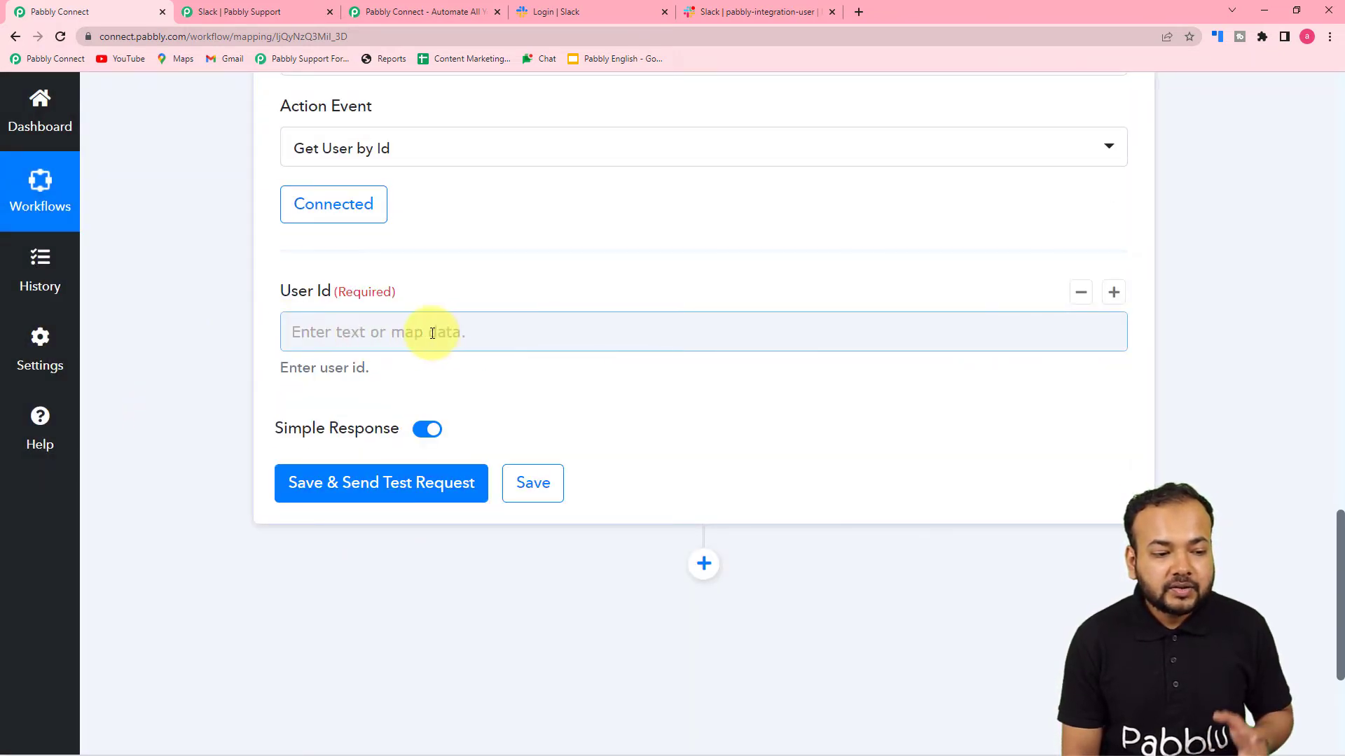
pyautogui.scroll(10, 419, 339)
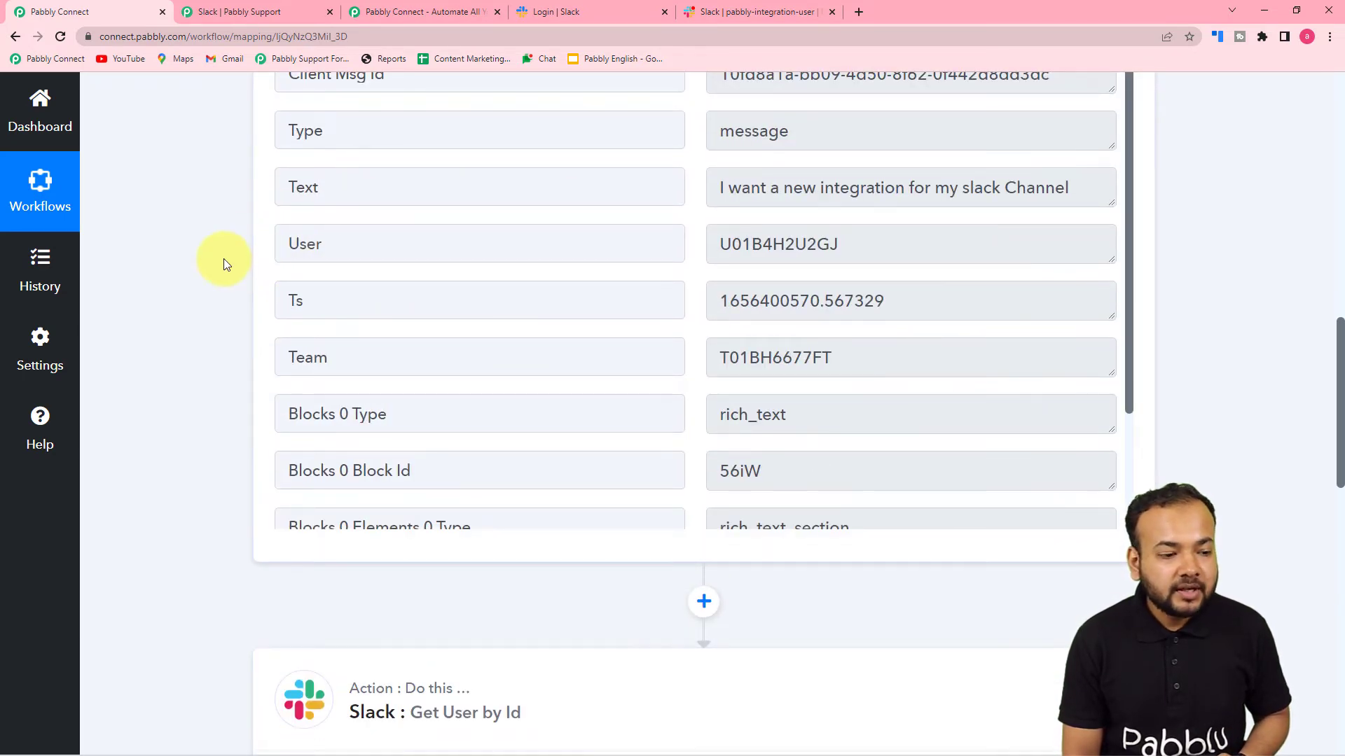
pyautogui.scroll(-10, 224, 259)
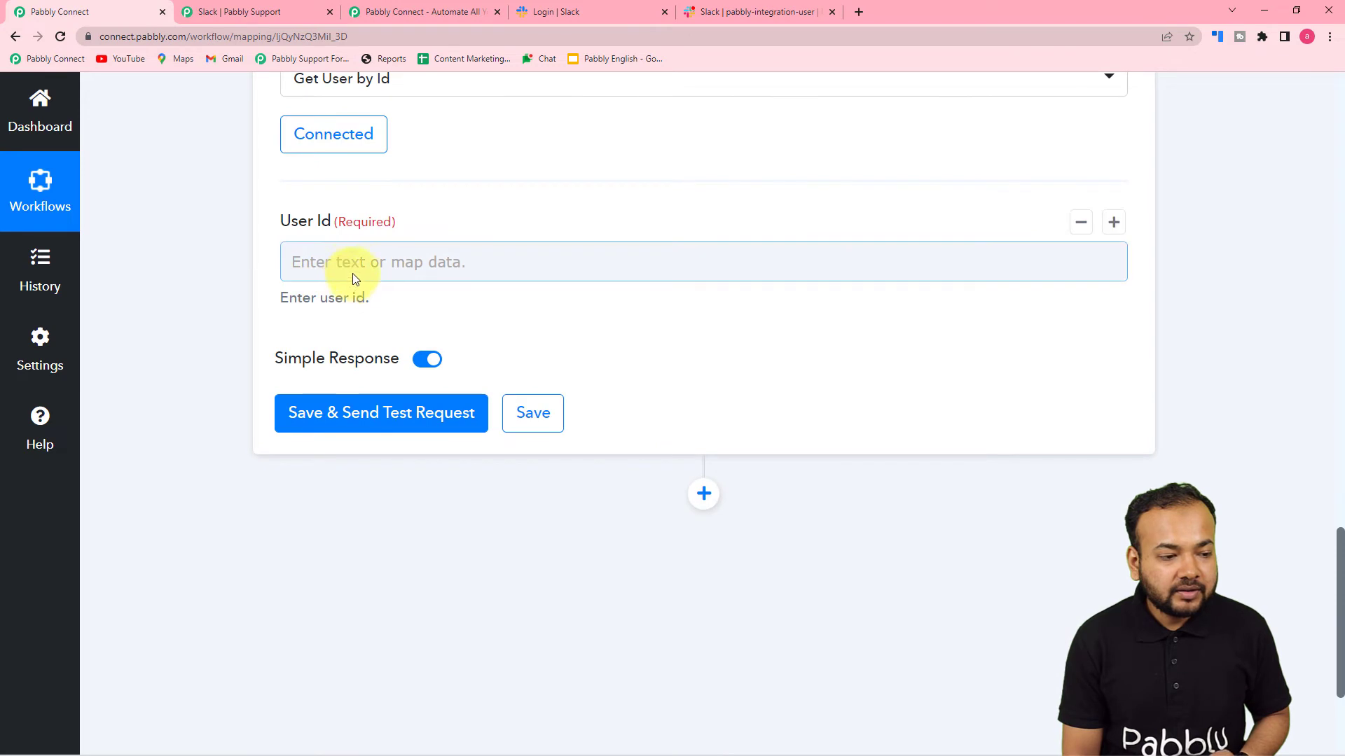
pyautogui.click(354, 265)
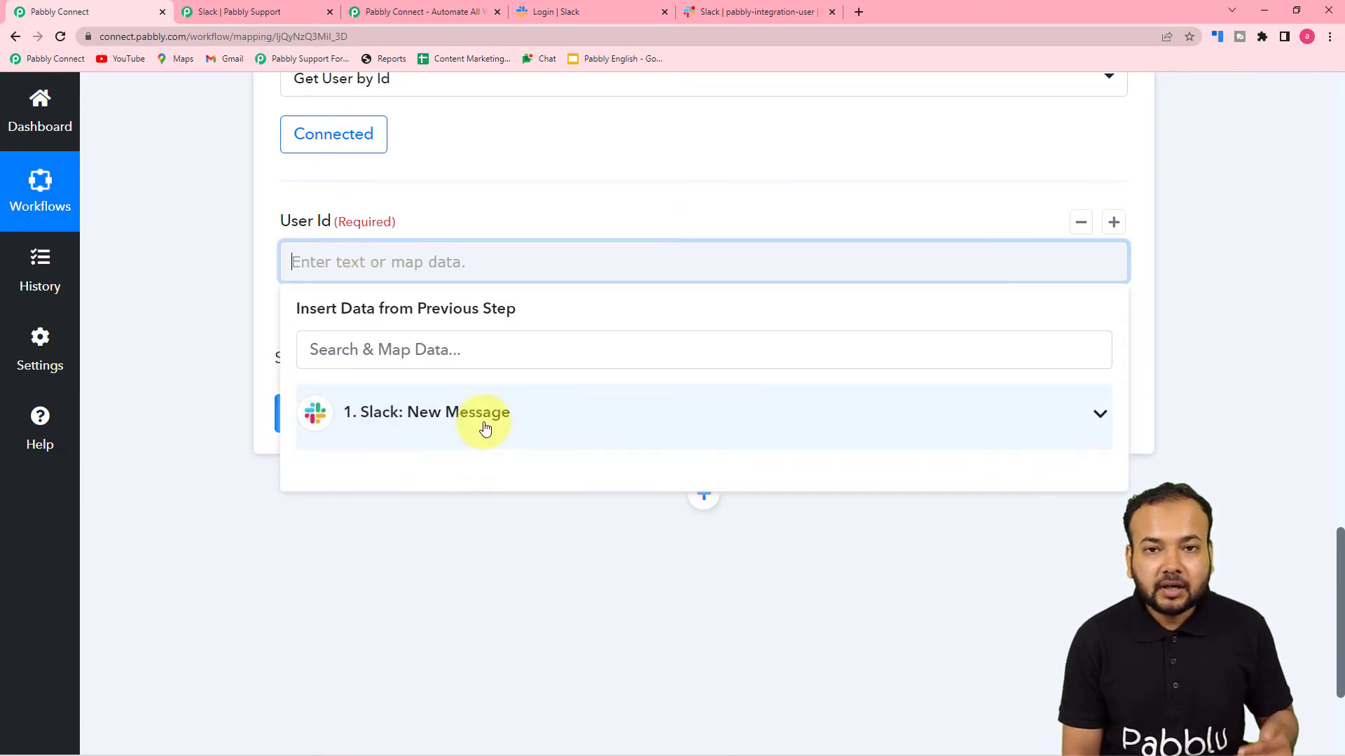
pyautogui.click(437, 418)
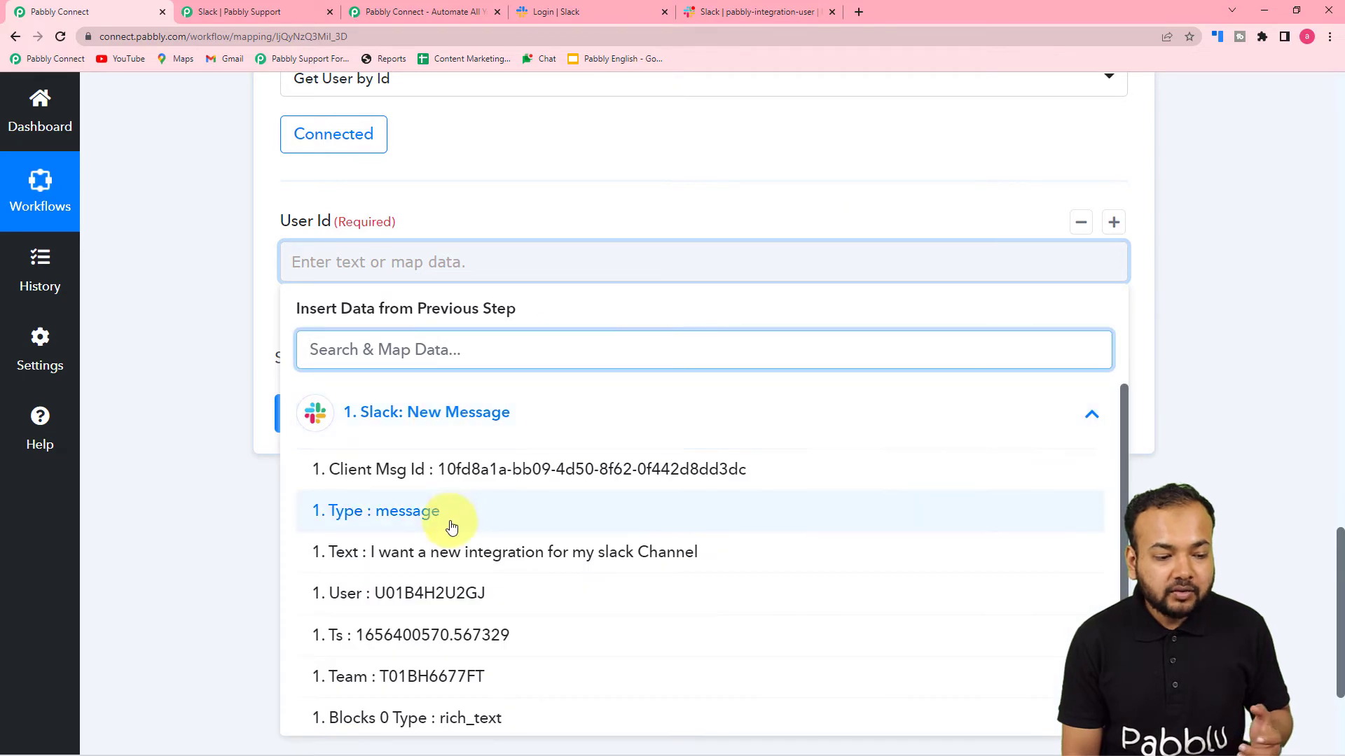
pyautogui.scroll(-3, 459, 518)
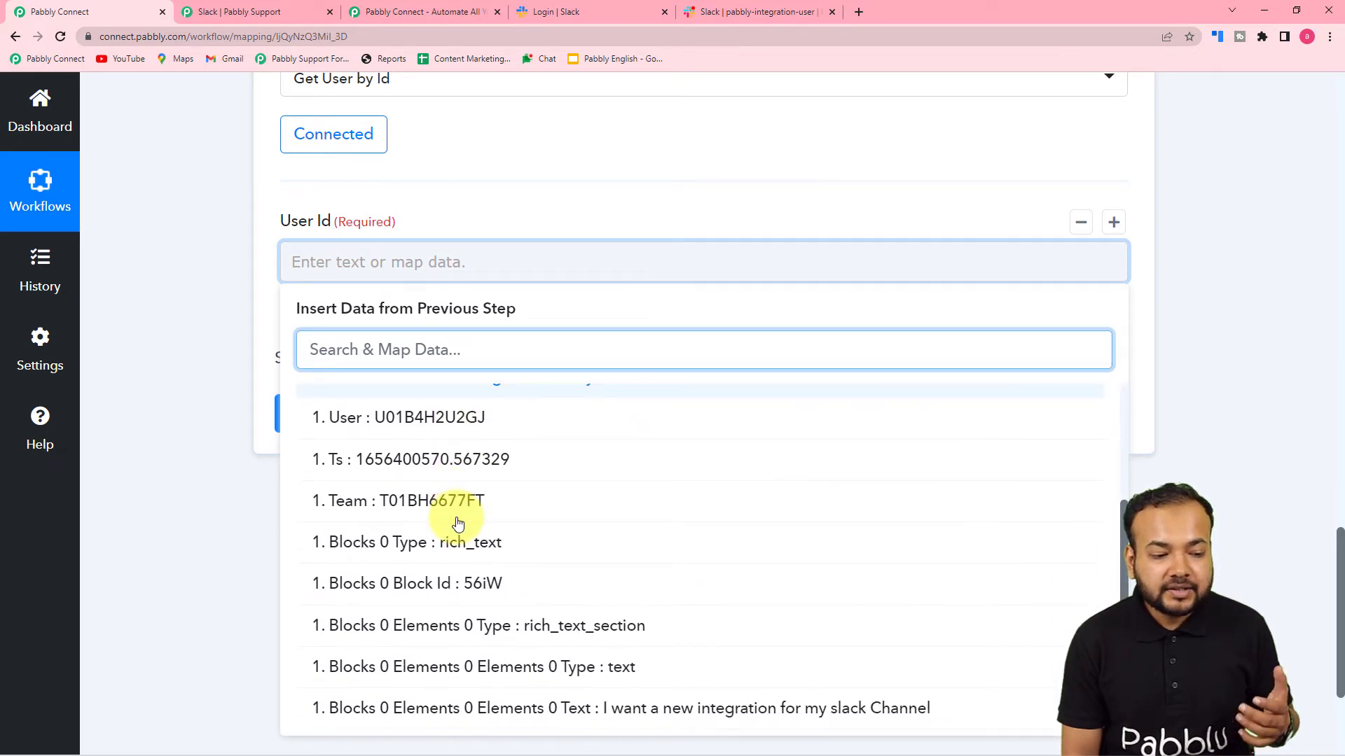
pyautogui.scroll(3, 462, 519)
pyautogui.scroll(-3, 458, 518)
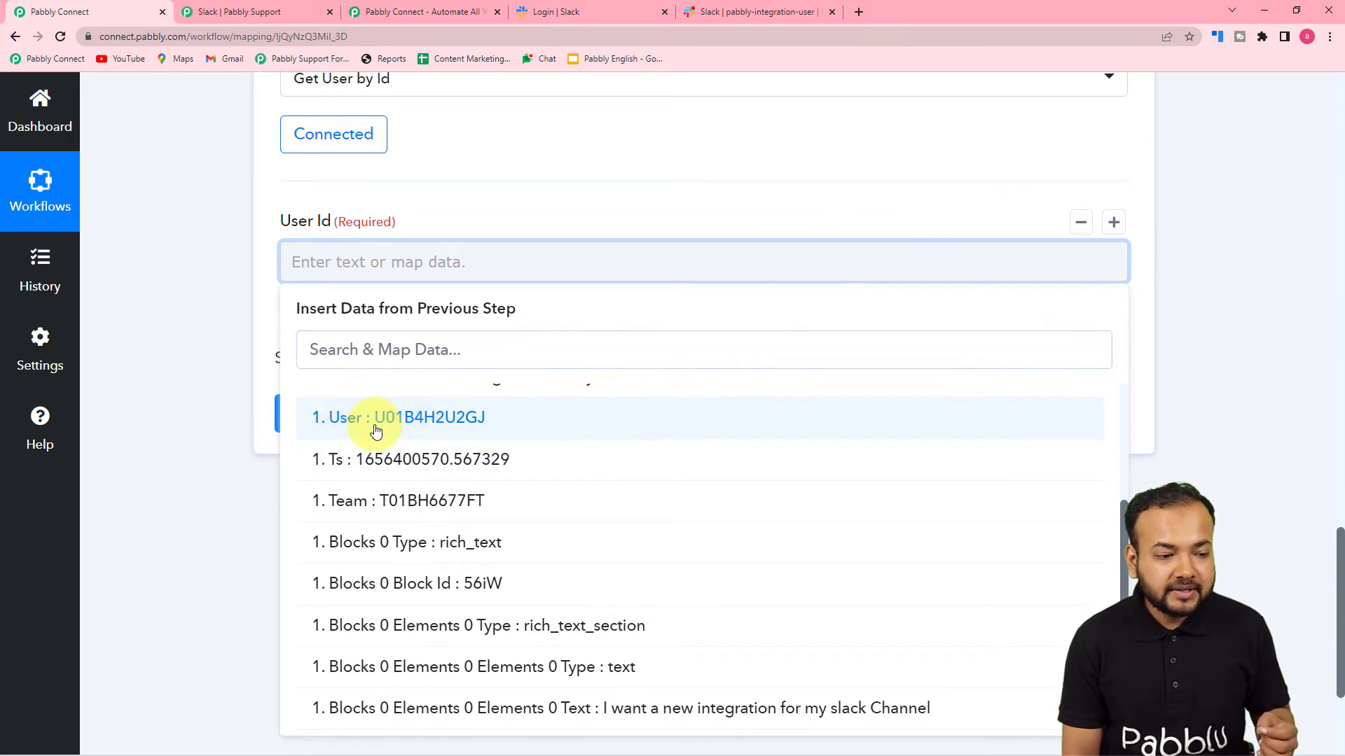
pyautogui.click(451, 430)
pyautogui.click(201, 353)
pyautogui.click(308, 434)
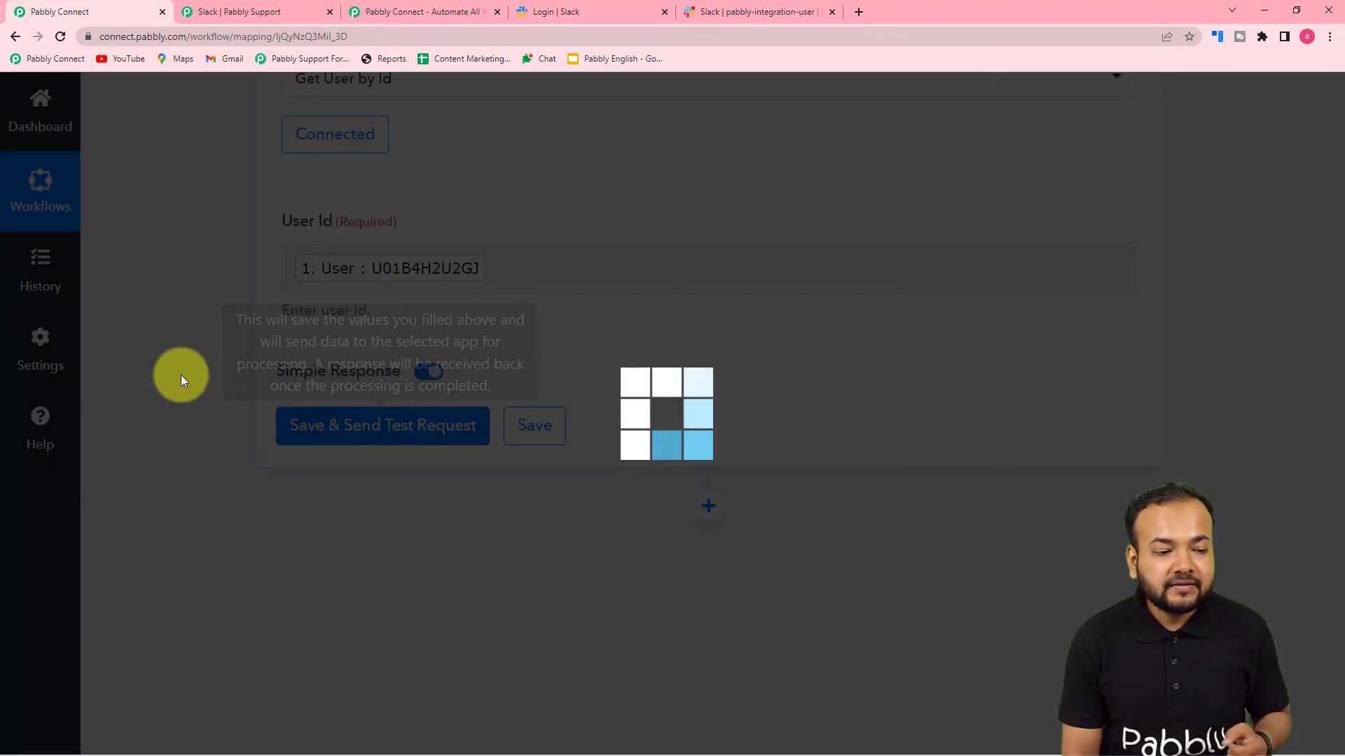
# Examine the user details in the Get User by Id response and check the two integration channels in Slack
pyautogui.scroll(-6, 181, 374)
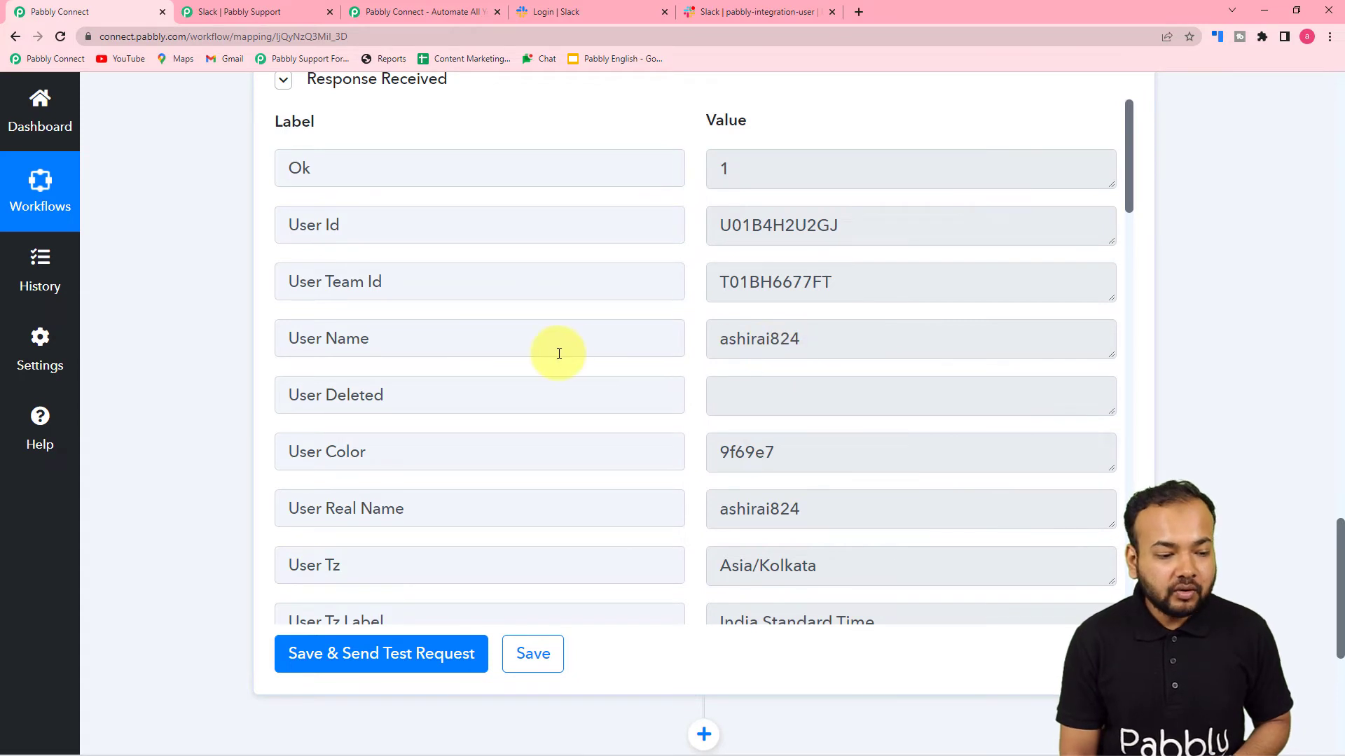
pyautogui.scroll(-2, 559, 353)
pyautogui.scroll(-1, 765, 372)
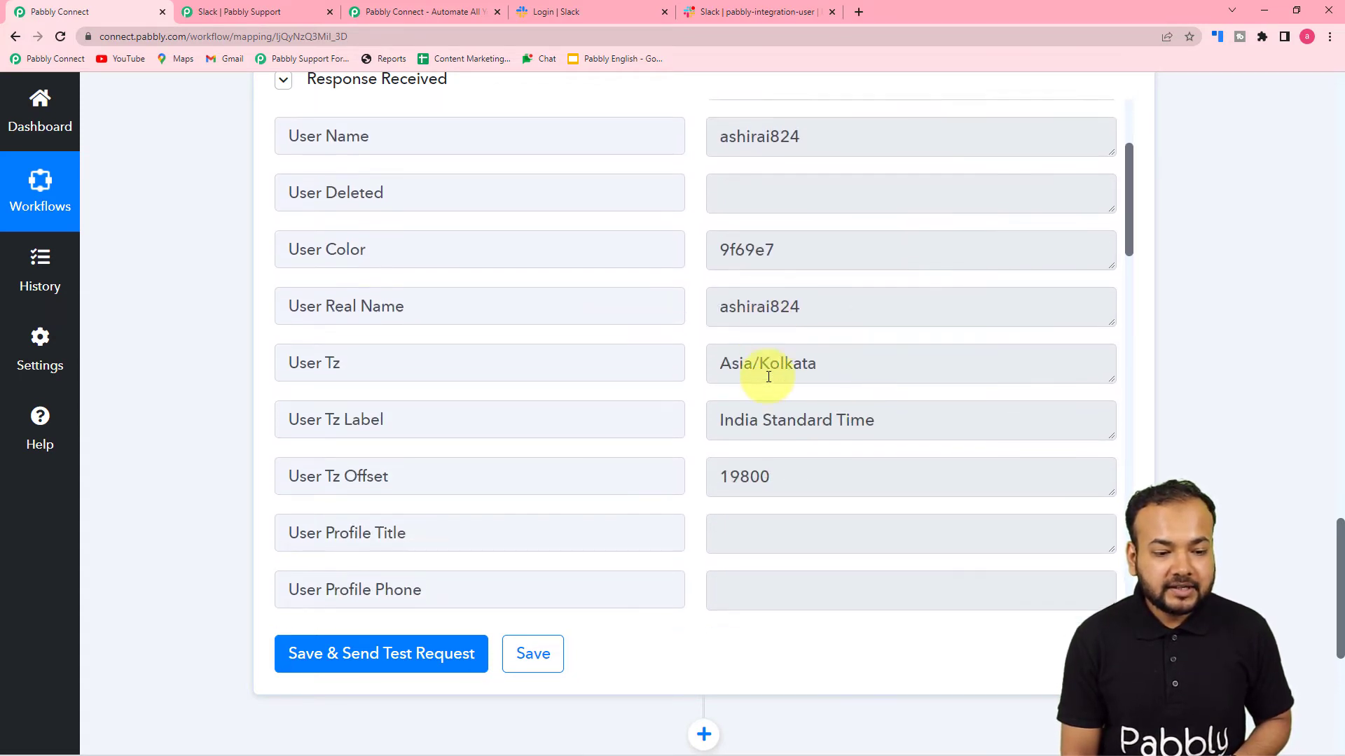
pyautogui.scroll(-8, 593, 366)
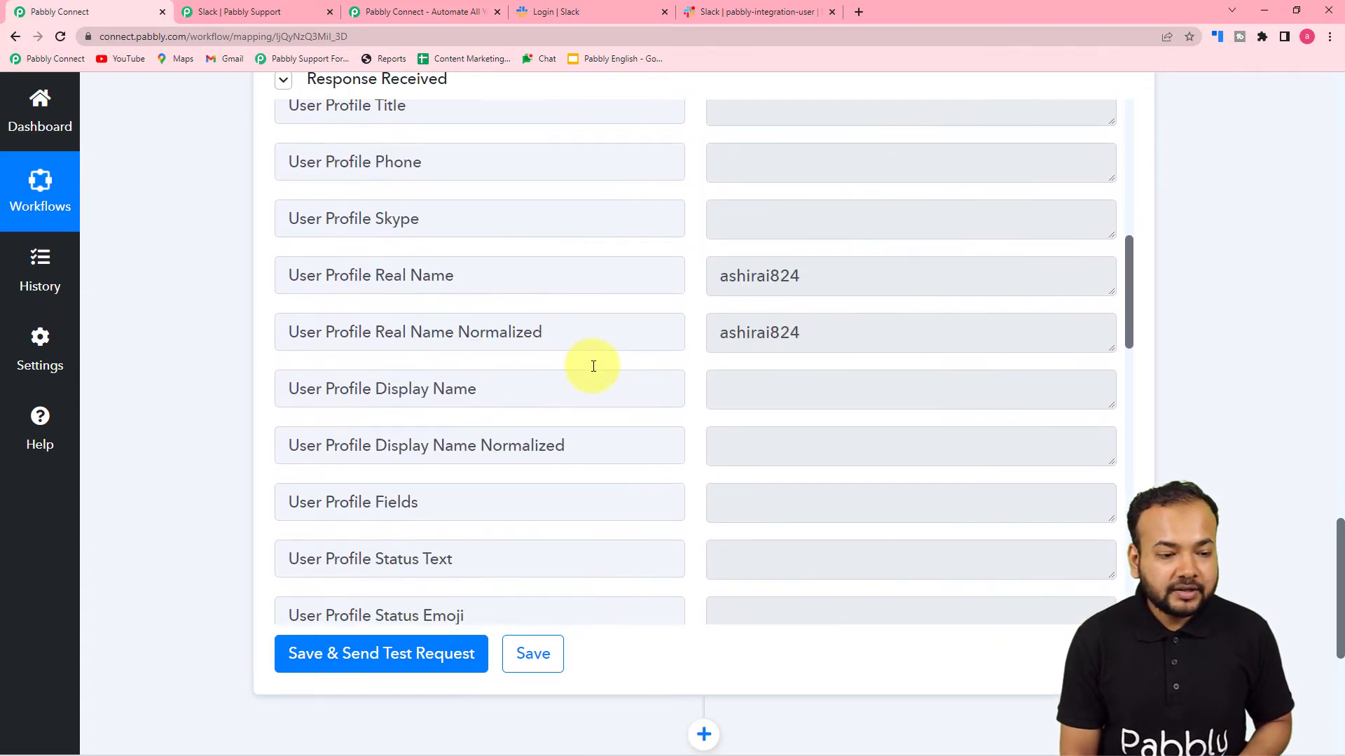
pyautogui.scroll(-5, 592, 365)
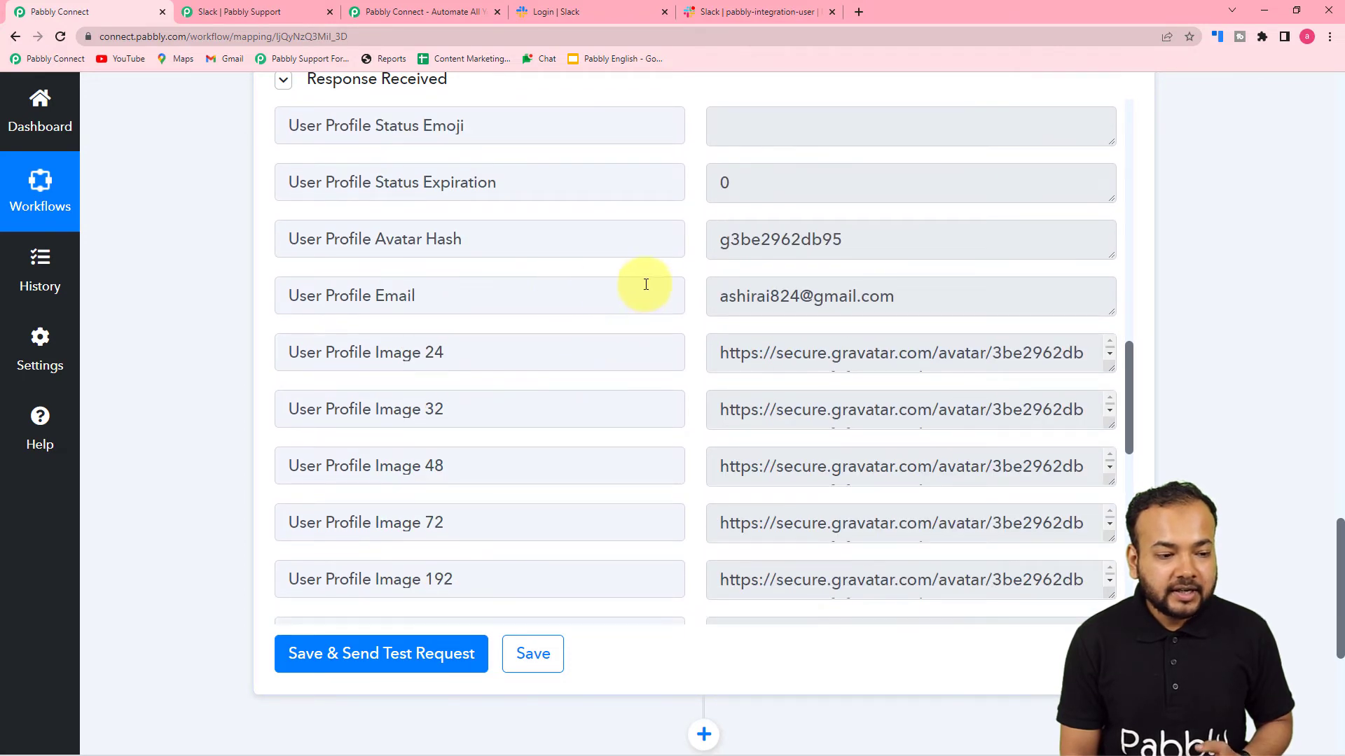
pyautogui.scroll(-12, 496, 286)
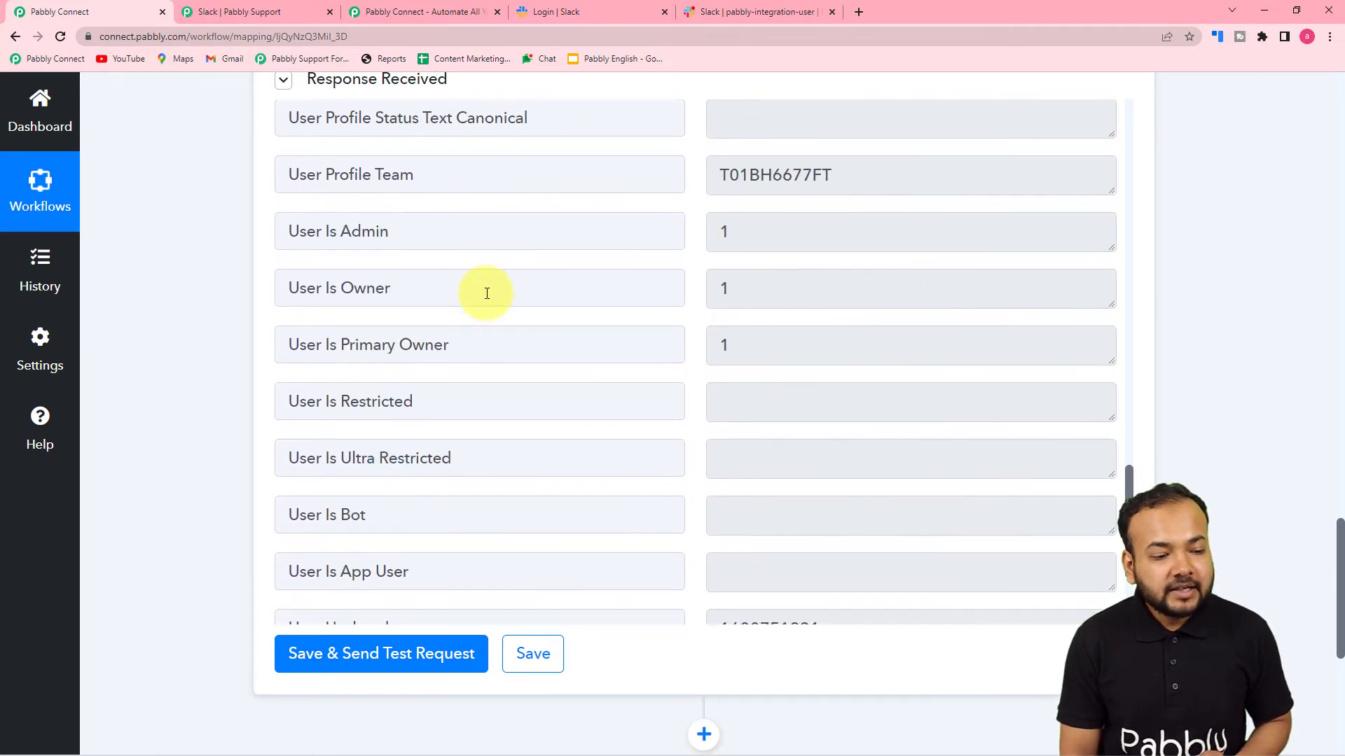
pyautogui.scroll(-6, 187, 318)
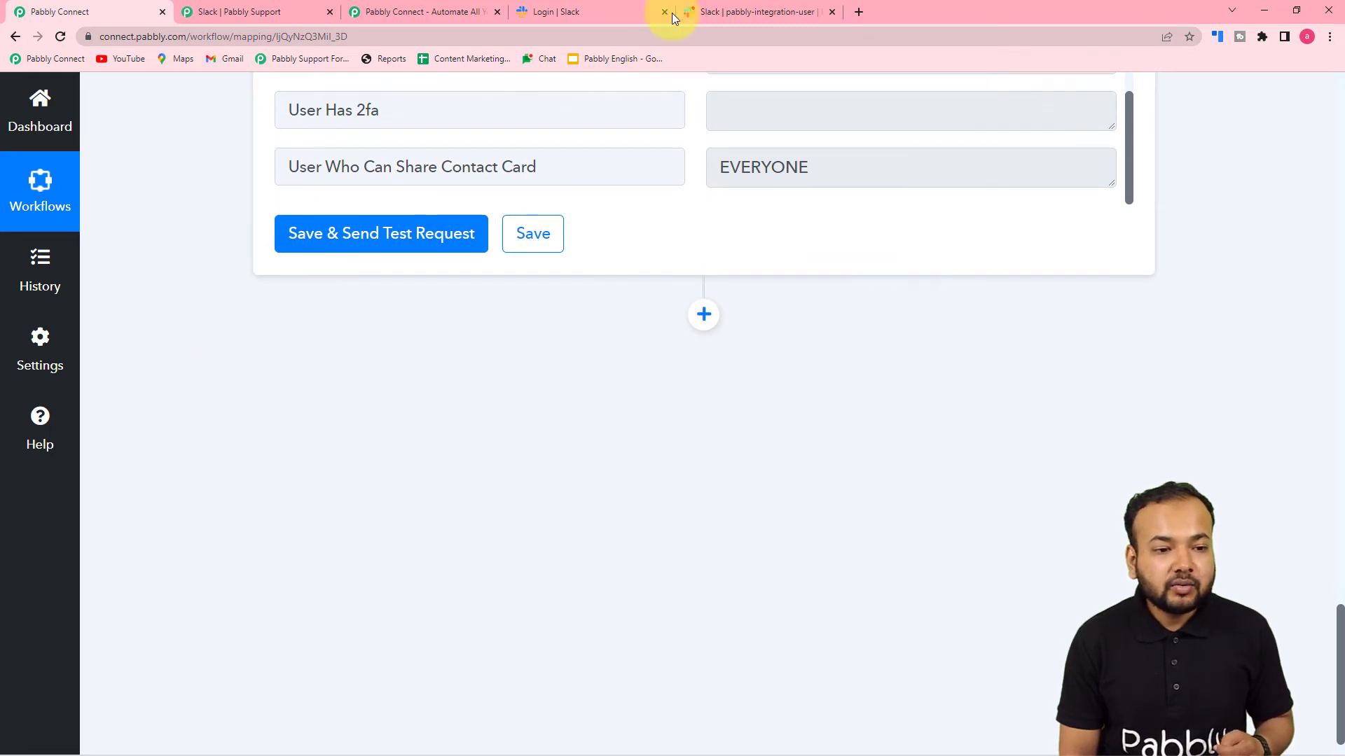
pyautogui.click(722, 6)
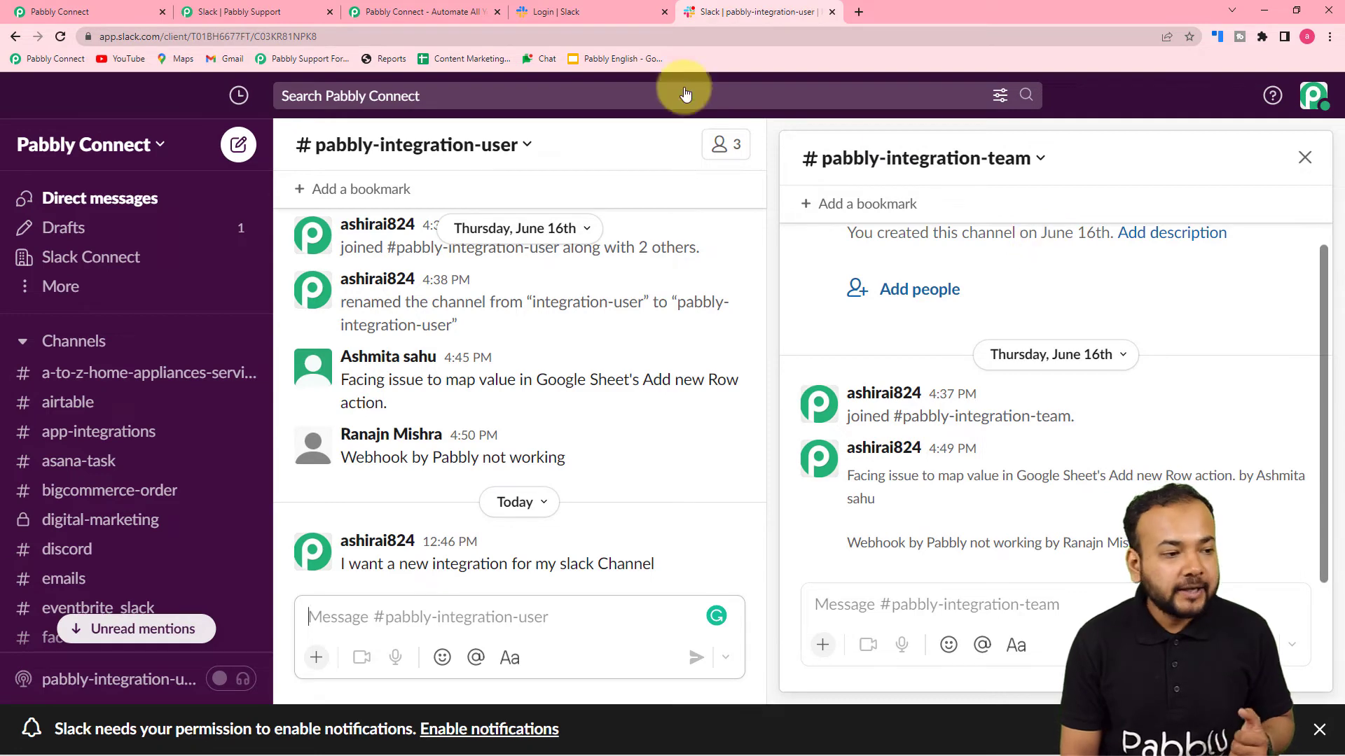
pyautogui.click(108, 9)
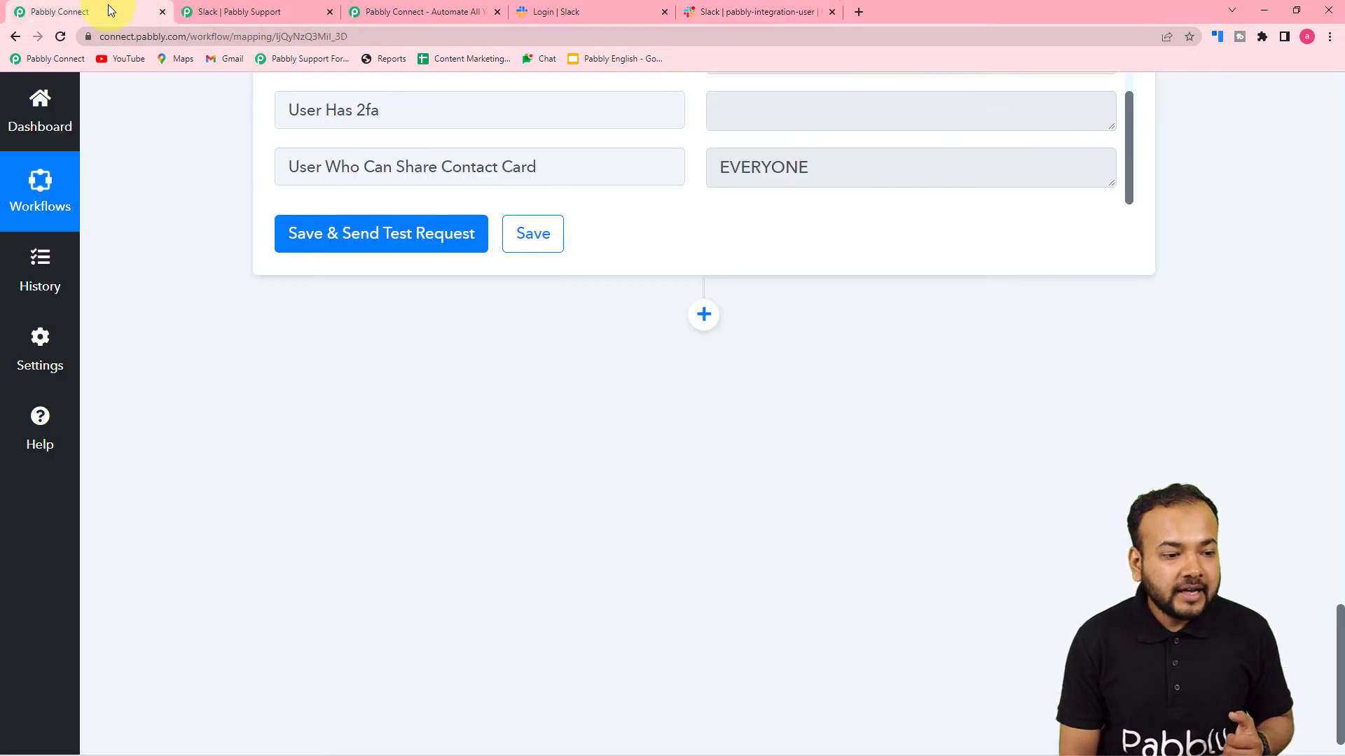
# Add another action step using Slack with the Send Channel Message event
pyautogui.click(704, 314)
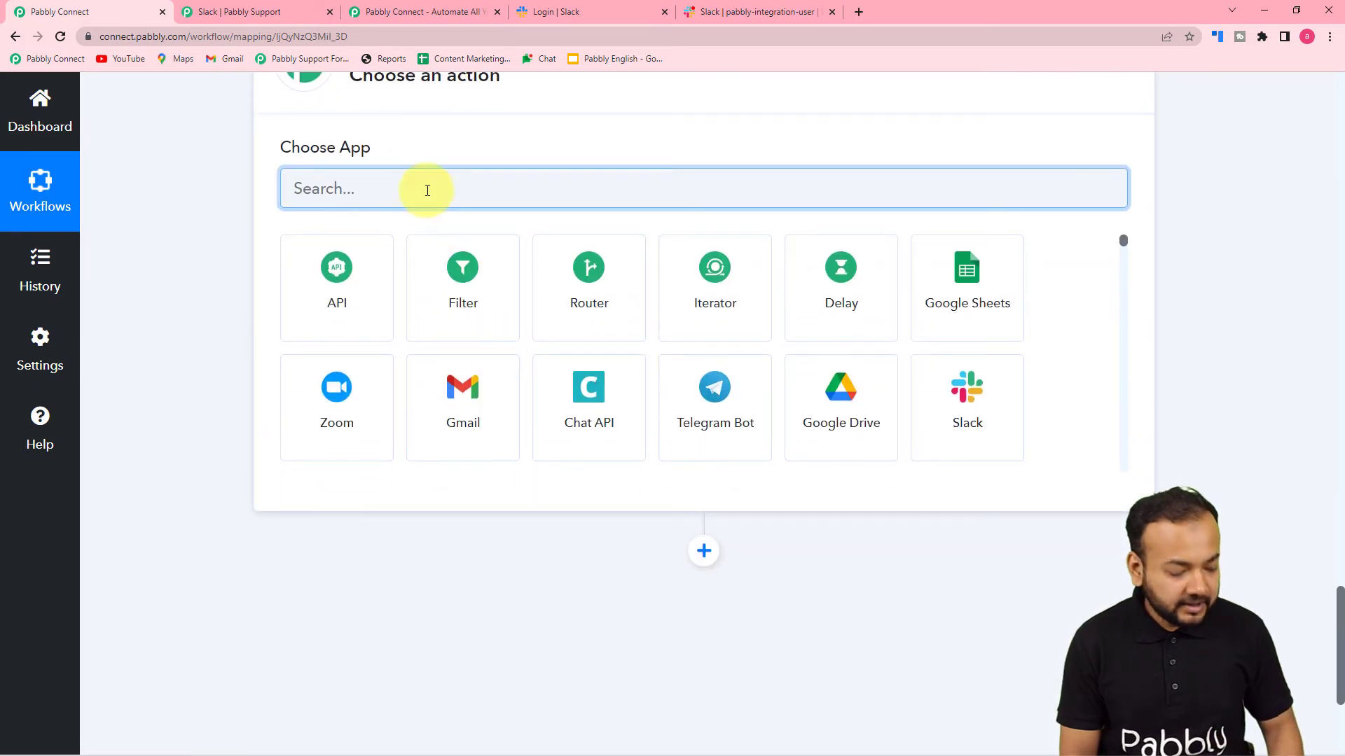
pyautogui.write('sl')
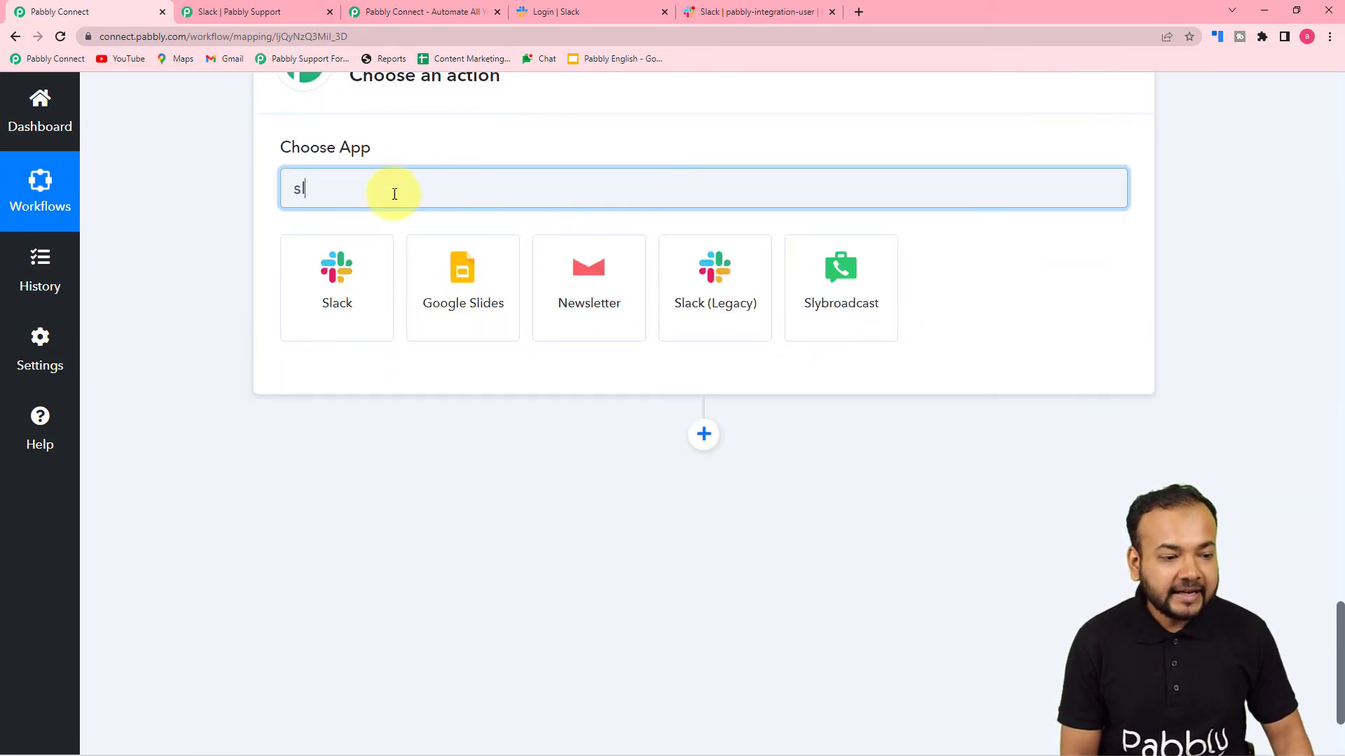
pyautogui.click(309, 292)
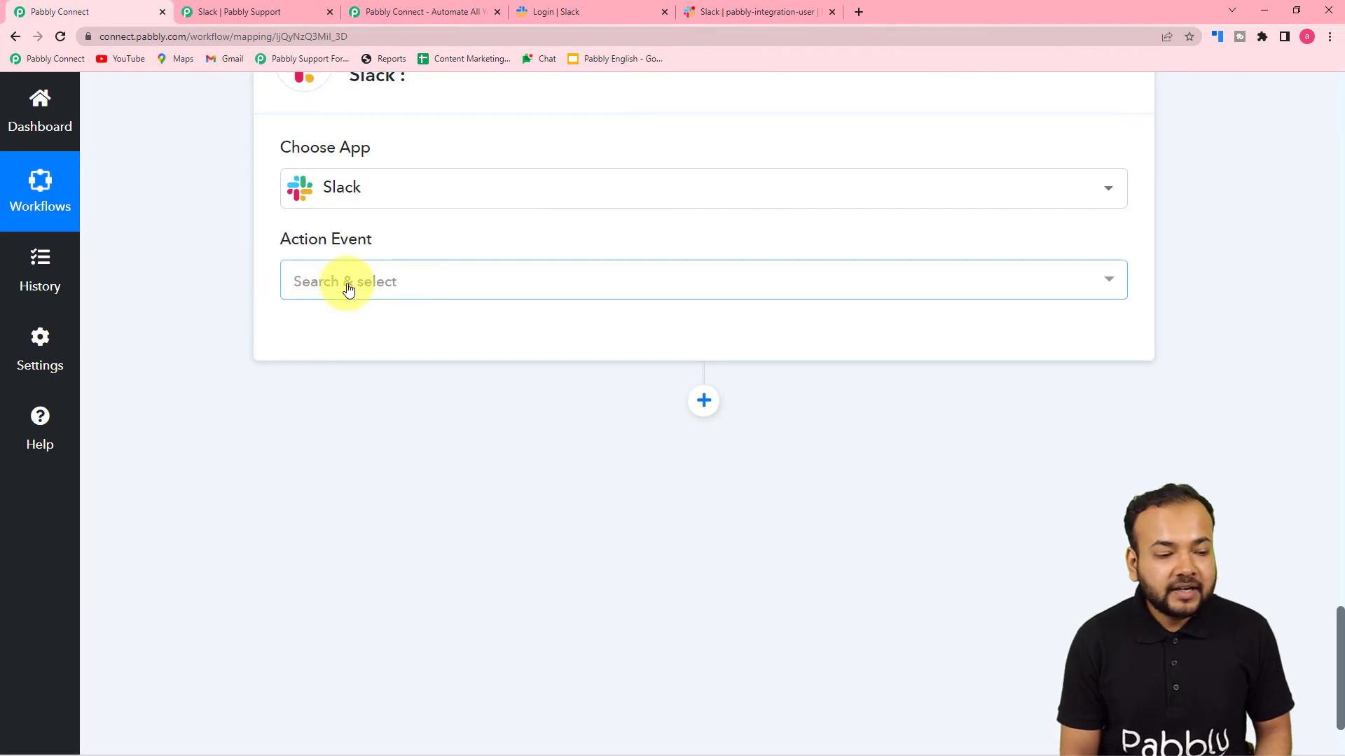
pyautogui.click(348, 288)
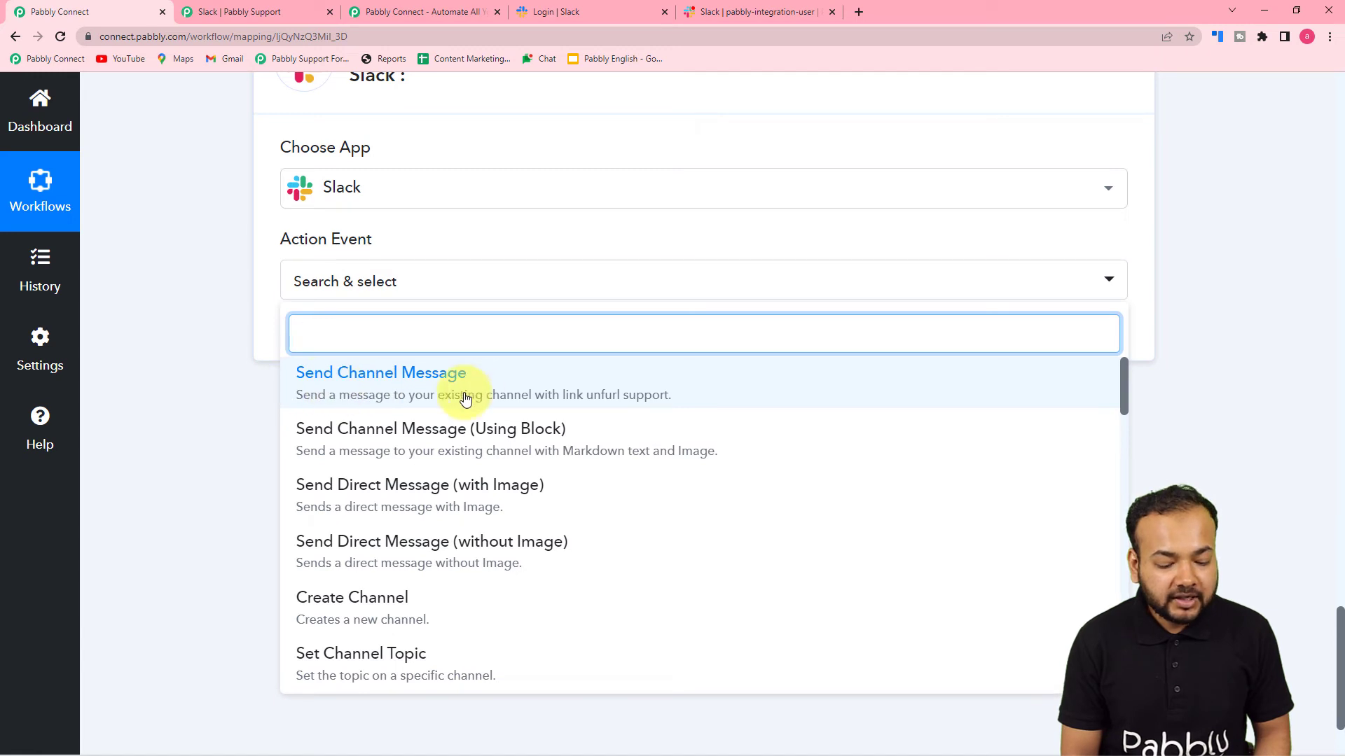
pyautogui.click(406, 393)
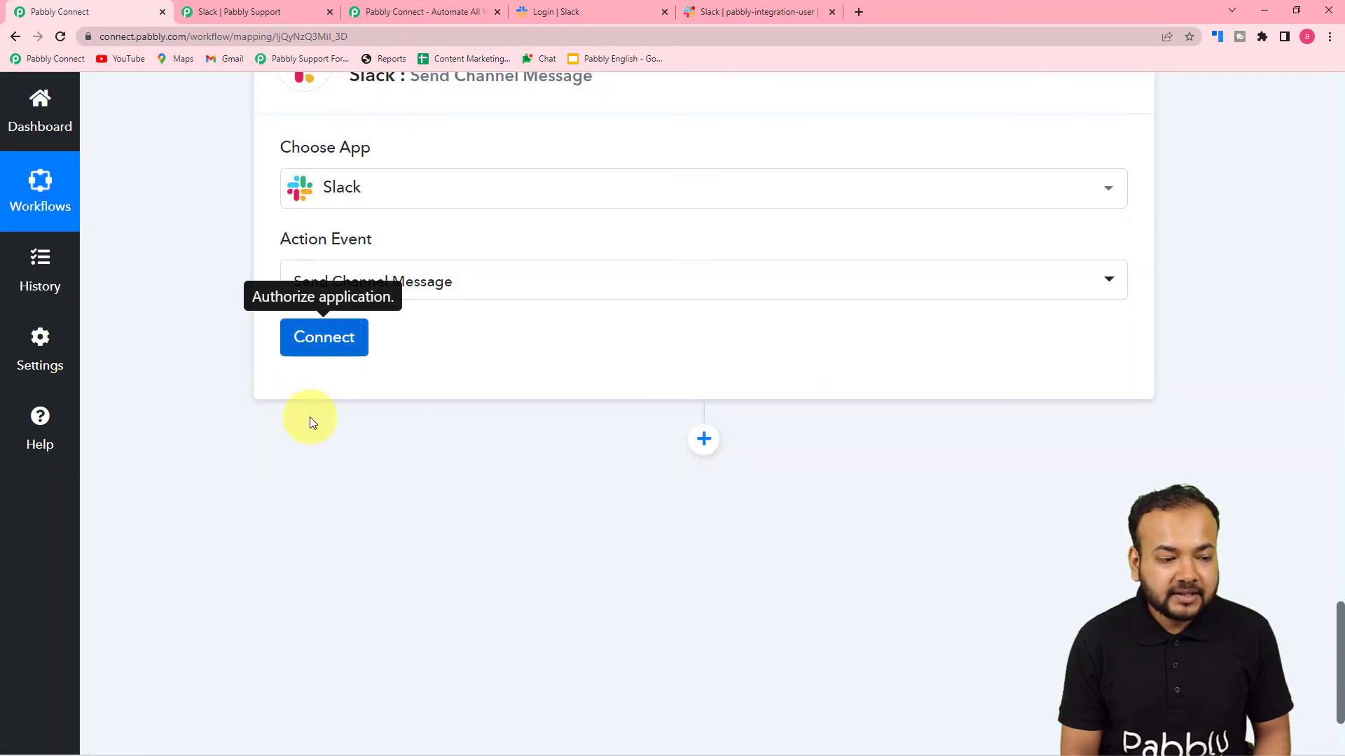
# Connect the Send Channel Message action using the existing connection Slack #55 and save it
pyautogui.click(322, 337)
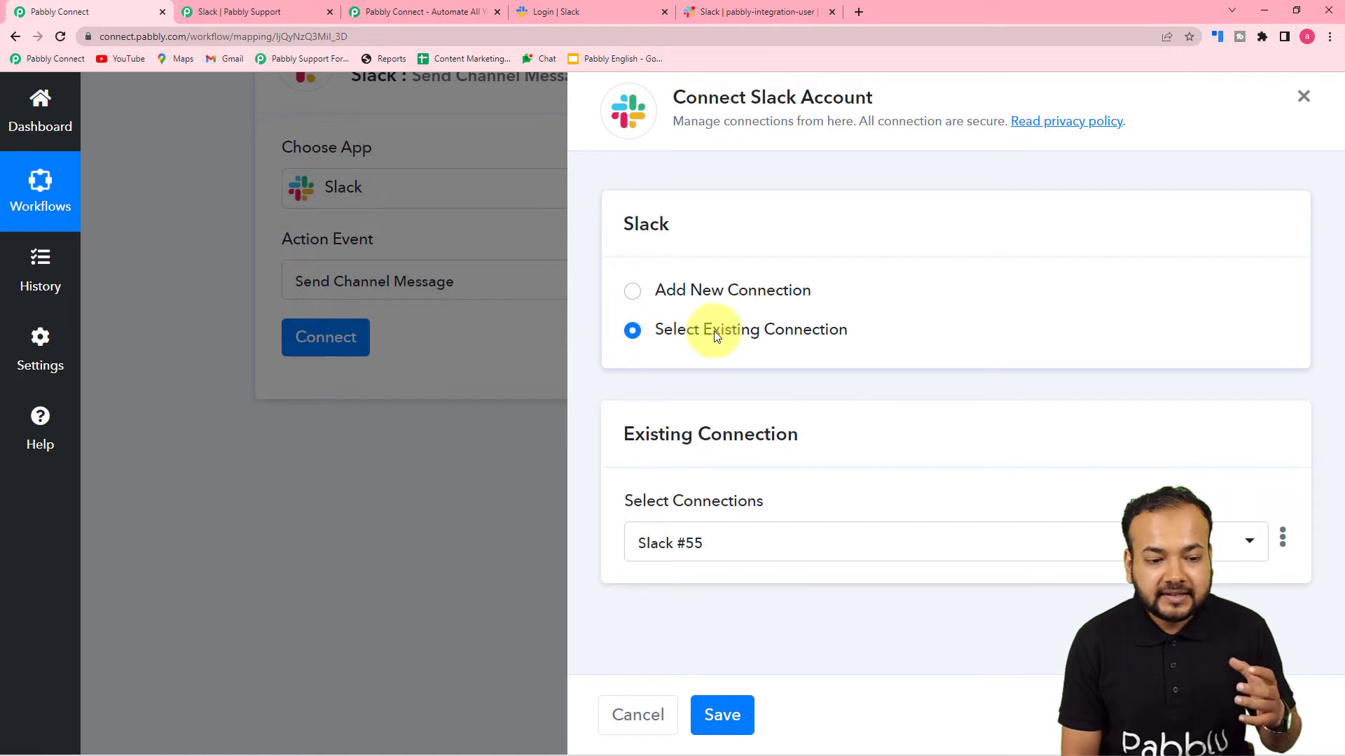
pyautogui.click(756, 553)
pyautogui.scroll(-3, 779, 415)
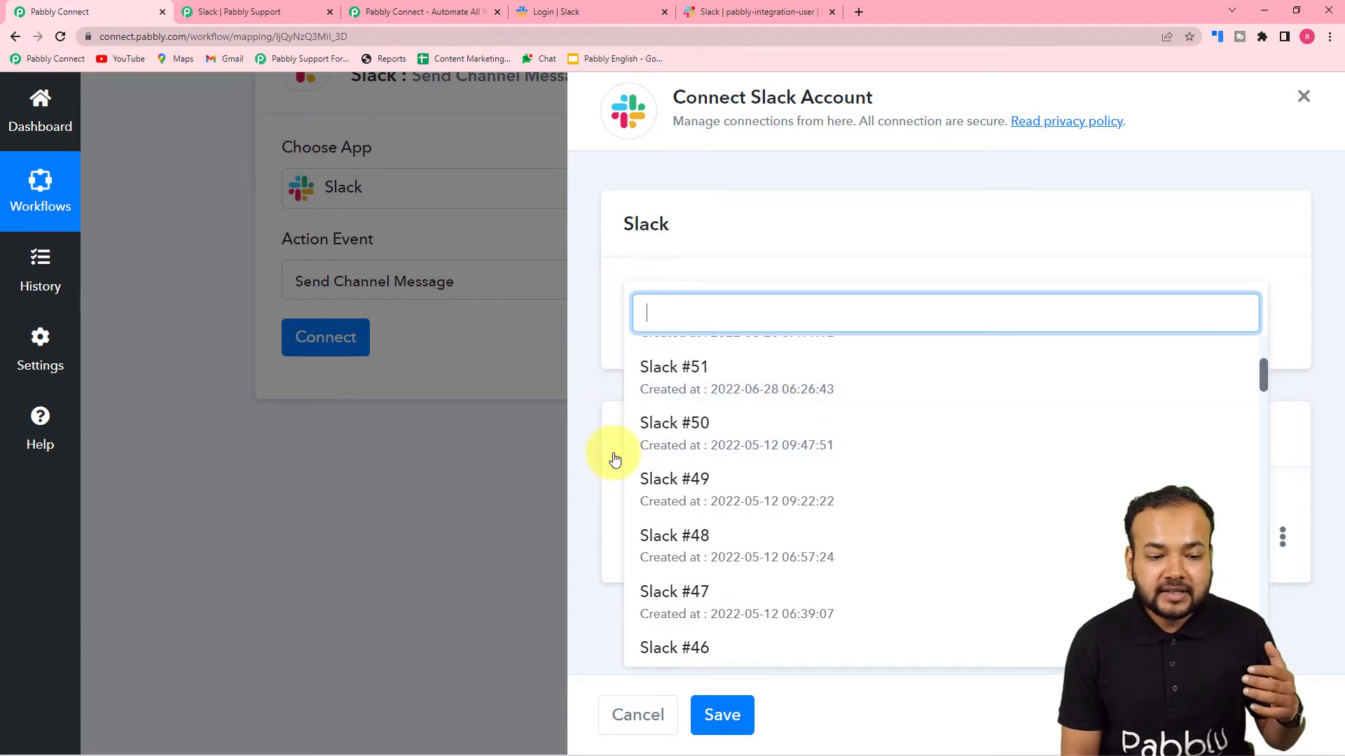
pyautogui.scroll(3, 771, 436)
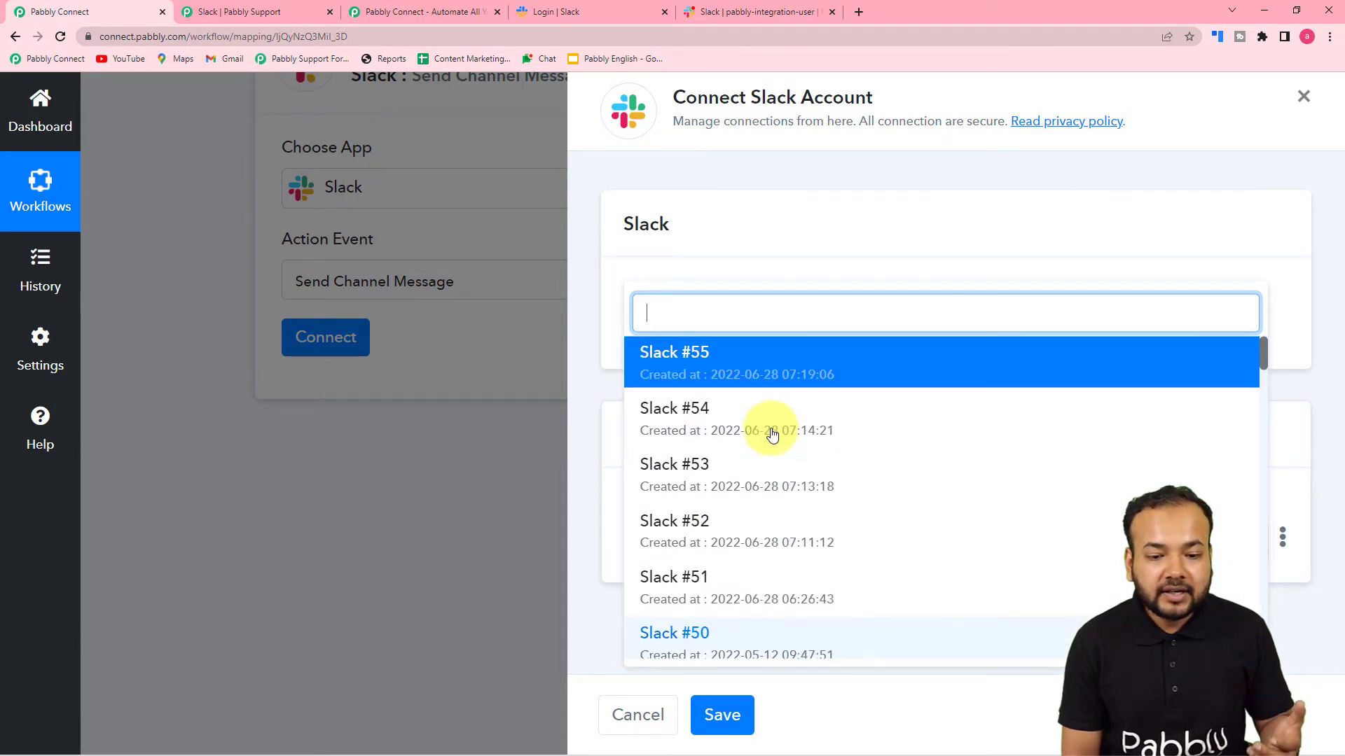
pyautogui.click(685, 356)
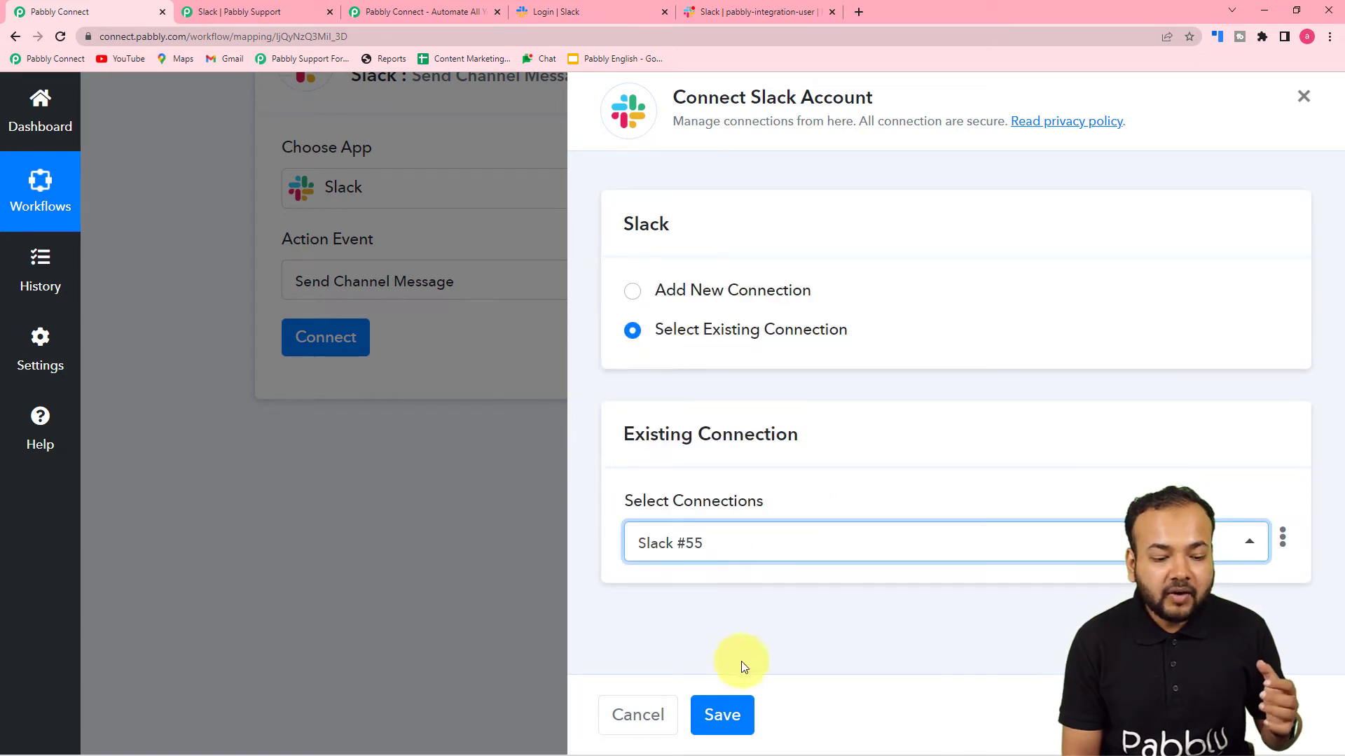
pyautogui.click(721, 713)
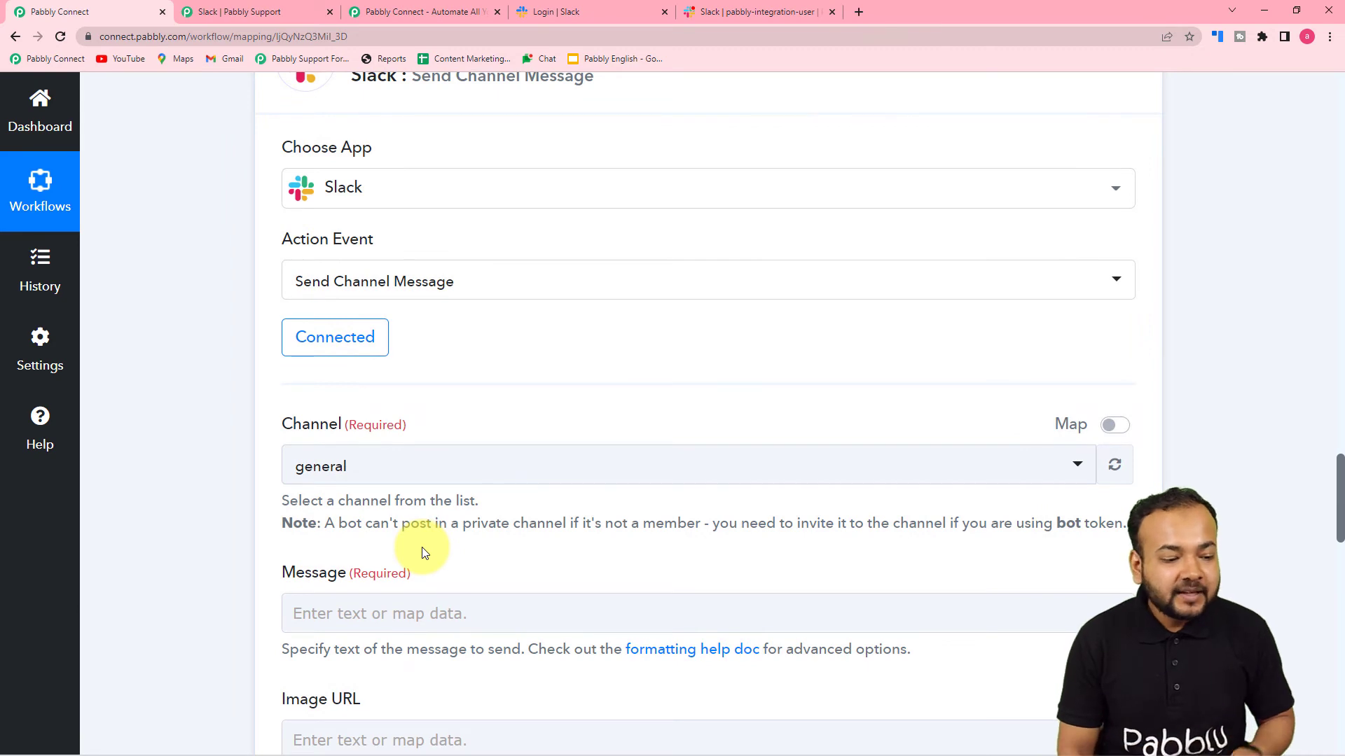
# Set the message's target channel to pabbly-integration-team
pyautogui.scroll(-3, 420, 350)
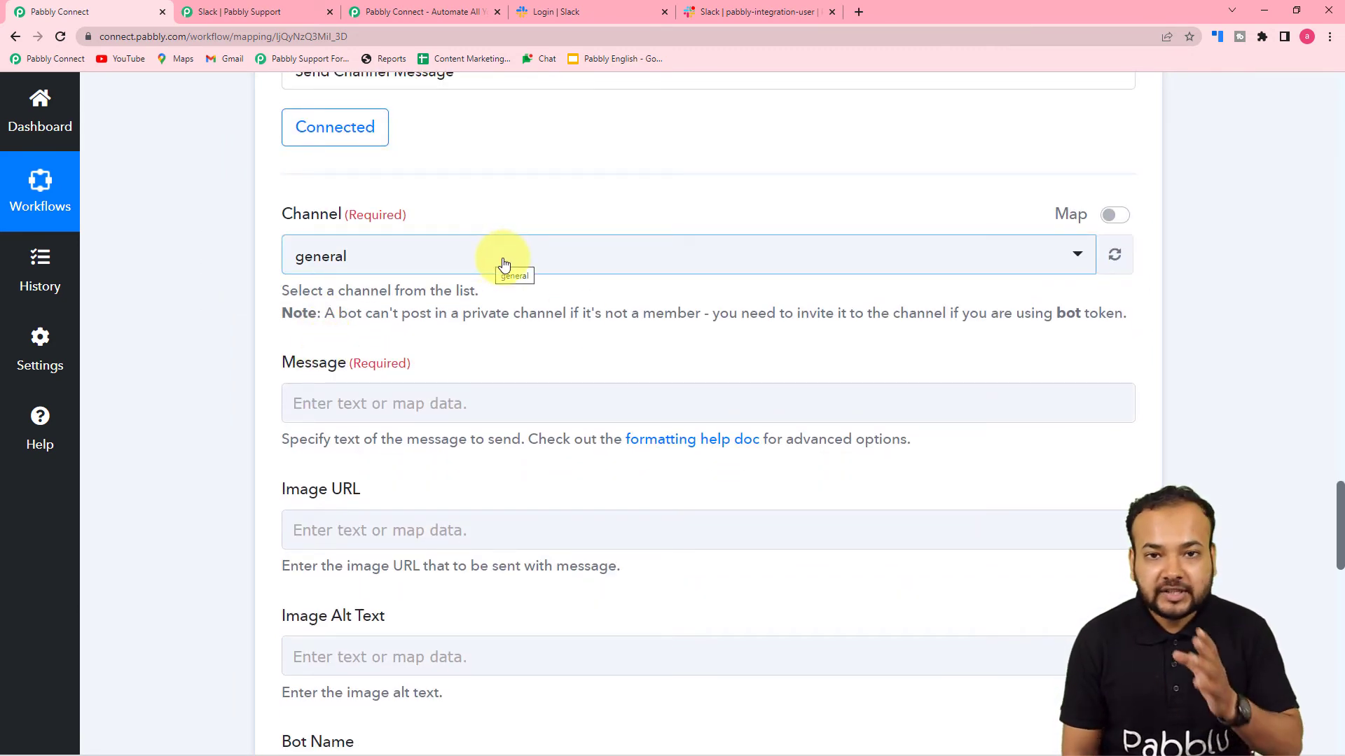
pyautogui.click(739, 12)
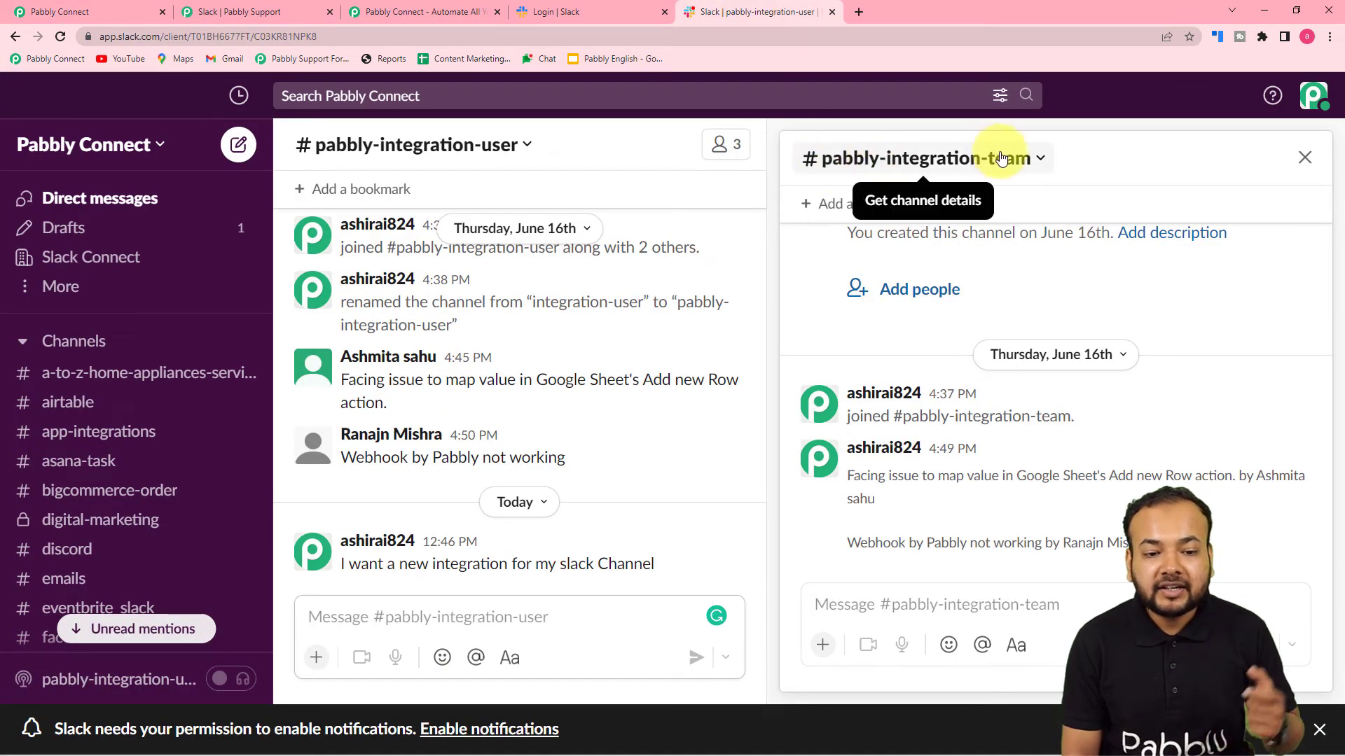
pyautogui.click(134, 9)
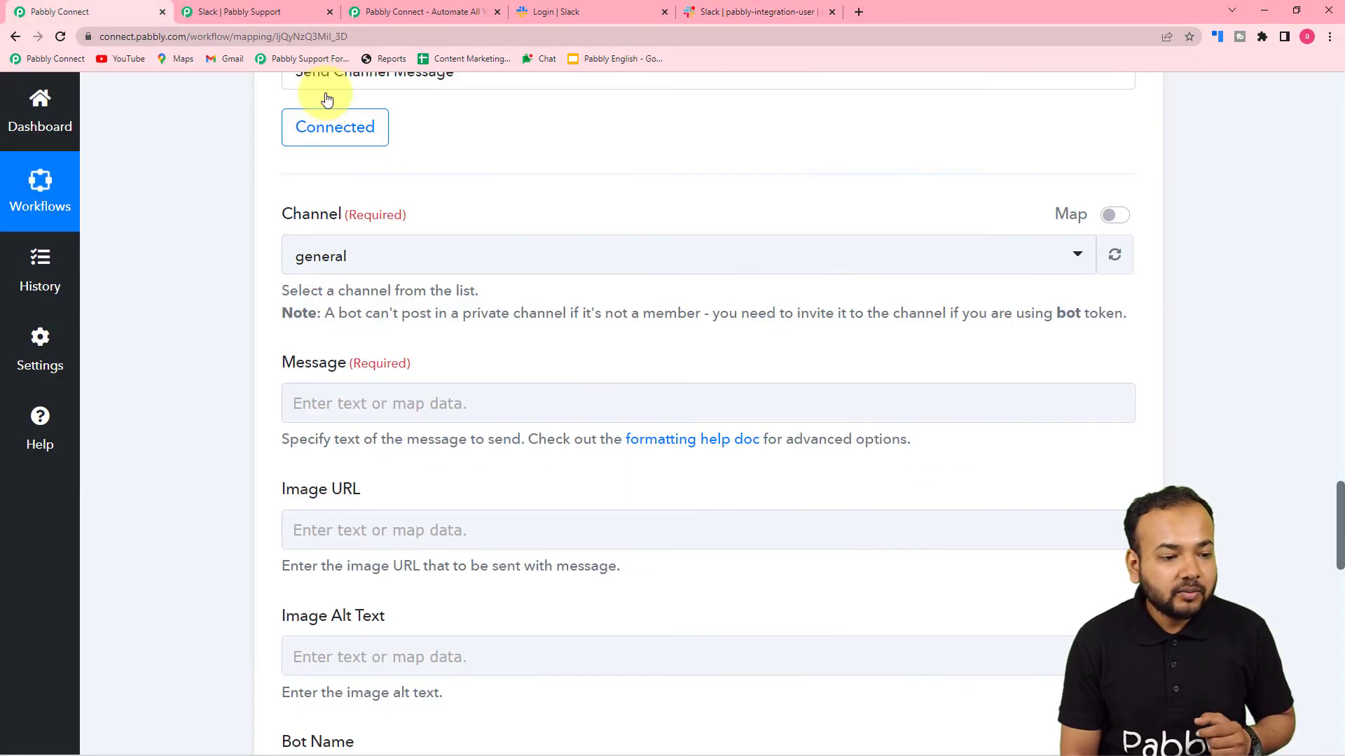
pyautogui.click(418, 277)
pyautogui.write('pabb')
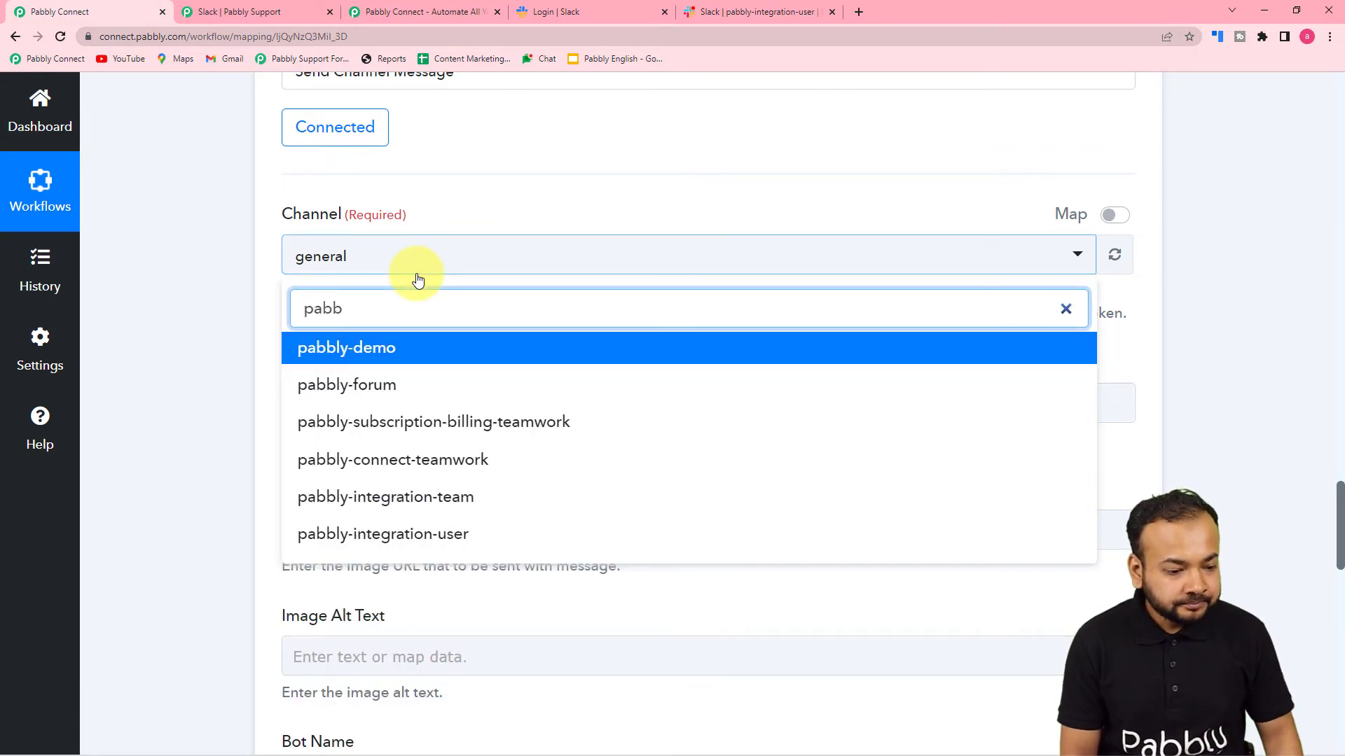
pyautogui.click(399, 497)
# Write "We have received a new input from user channel." in Message, followed by a new line reading "The message:"
pyautogui.click(390, 389)
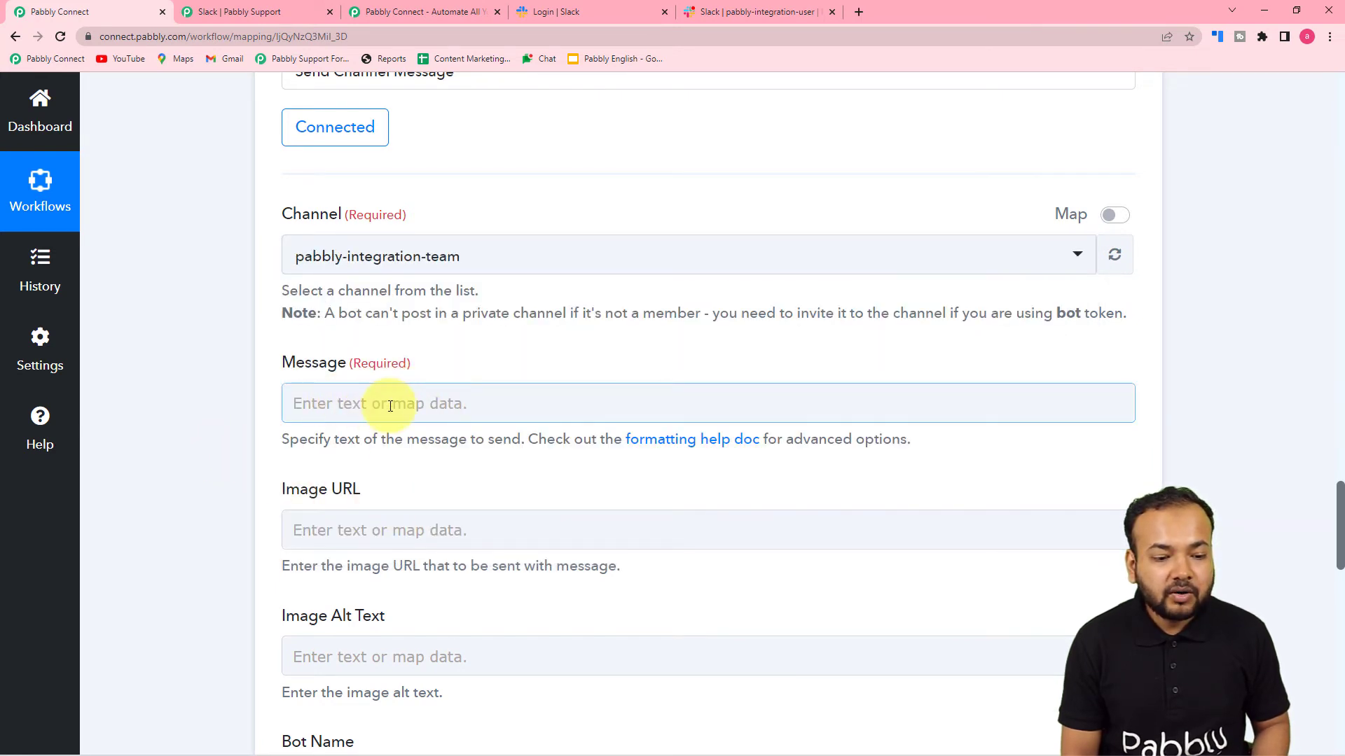
pyautogui.scroll(1, 420, 421)
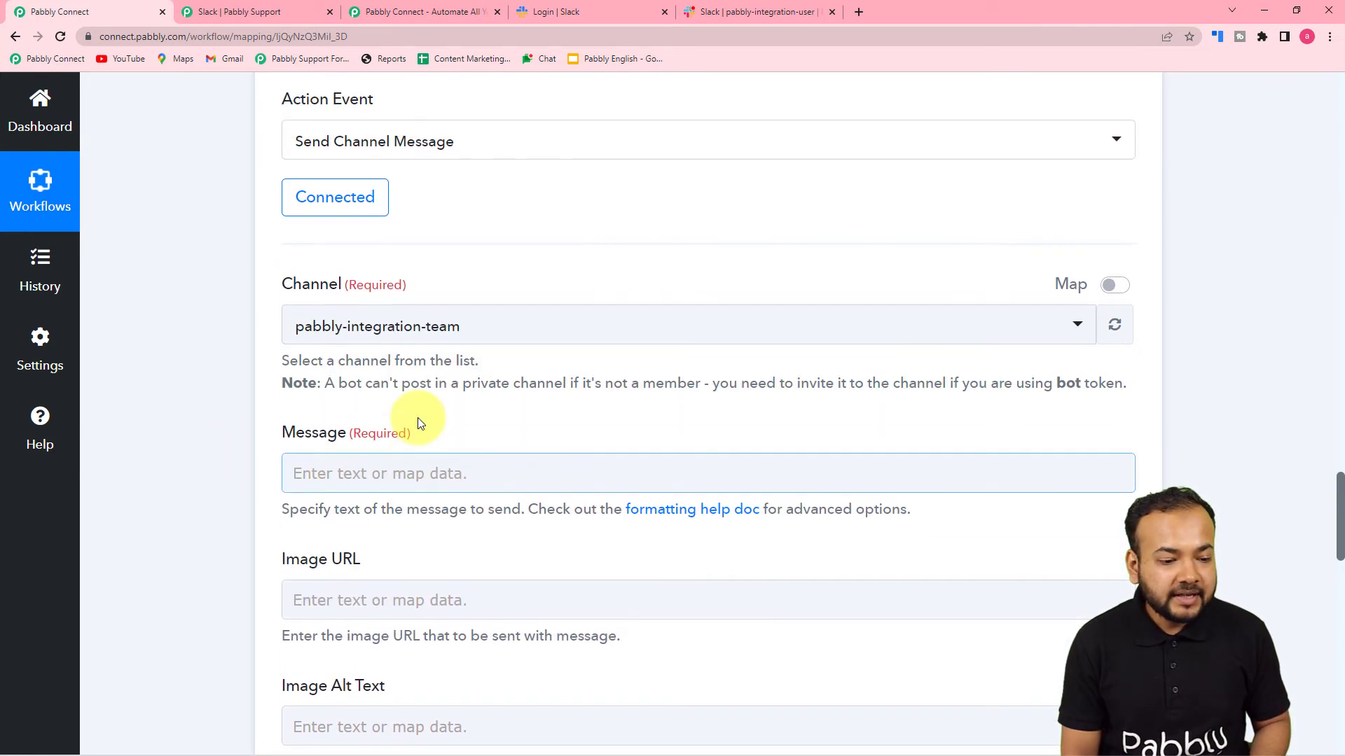
pyautogui.click(471, 474)
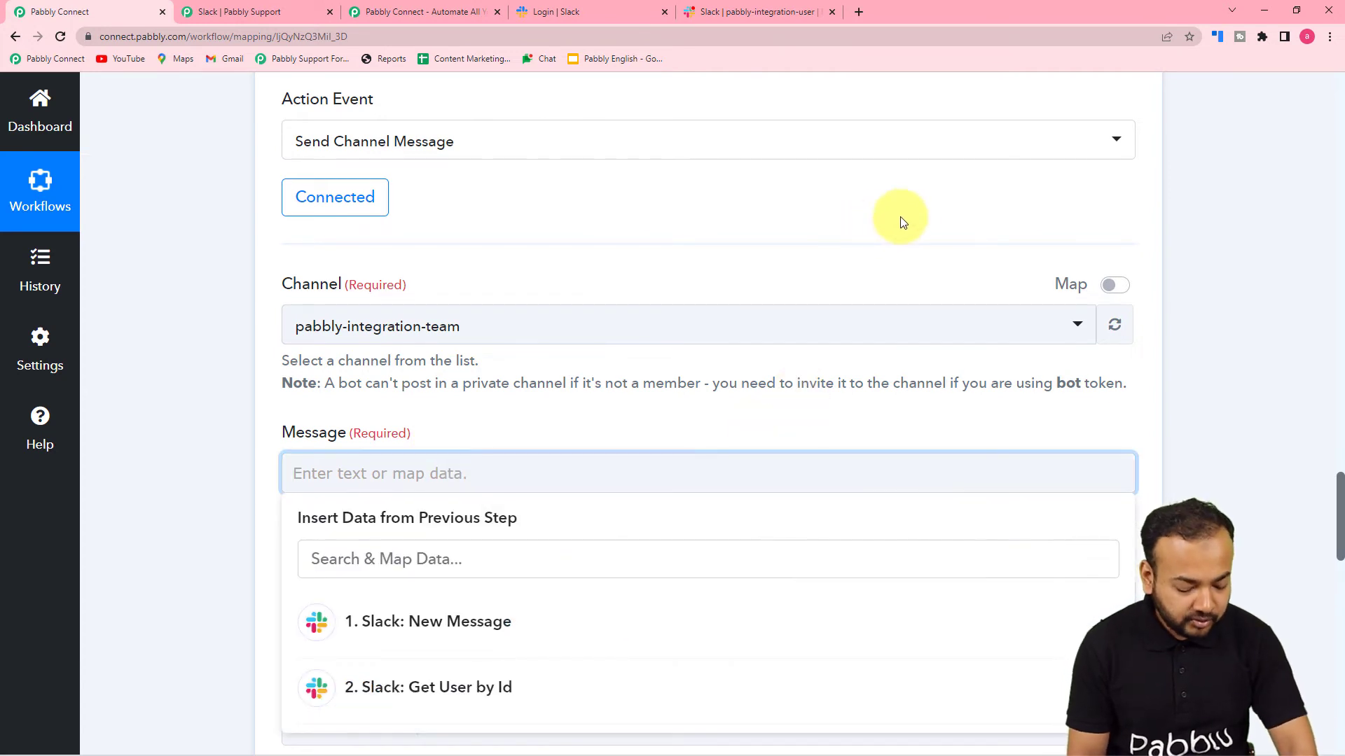
pyautogui.write('We')
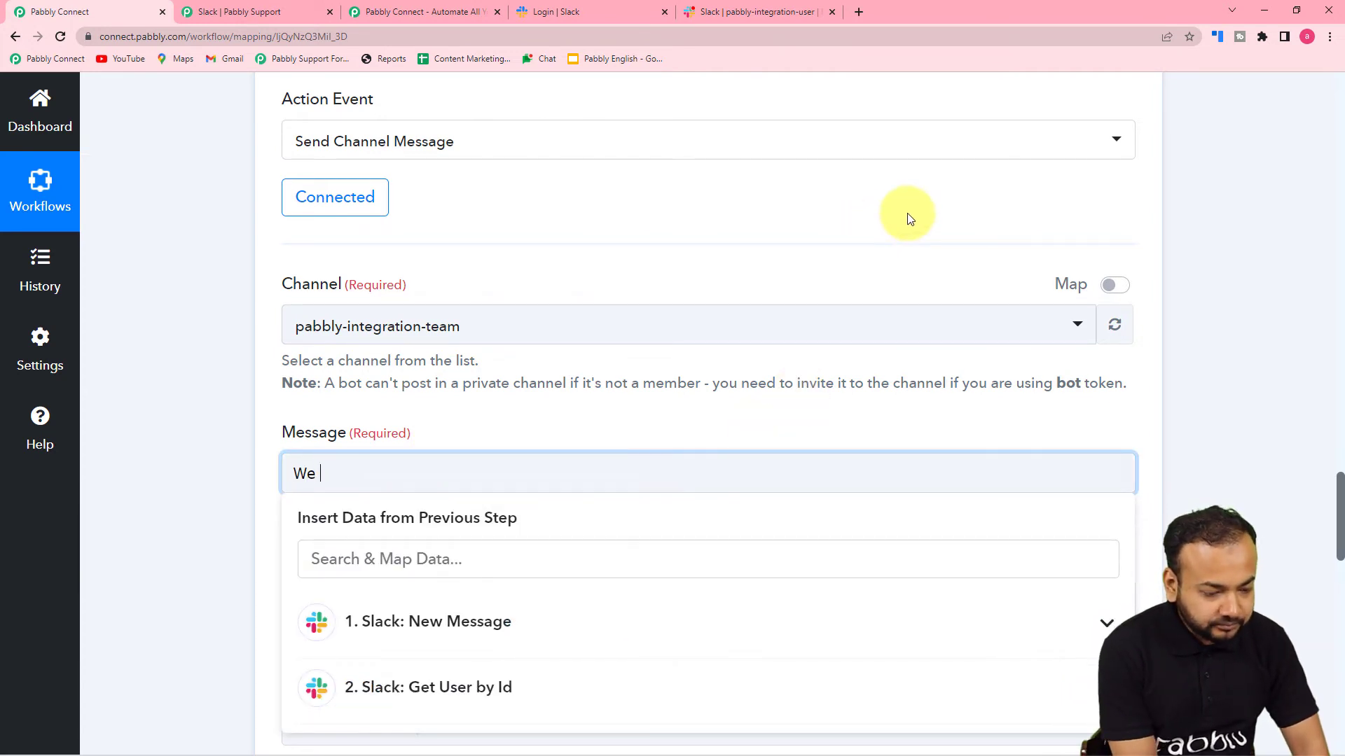
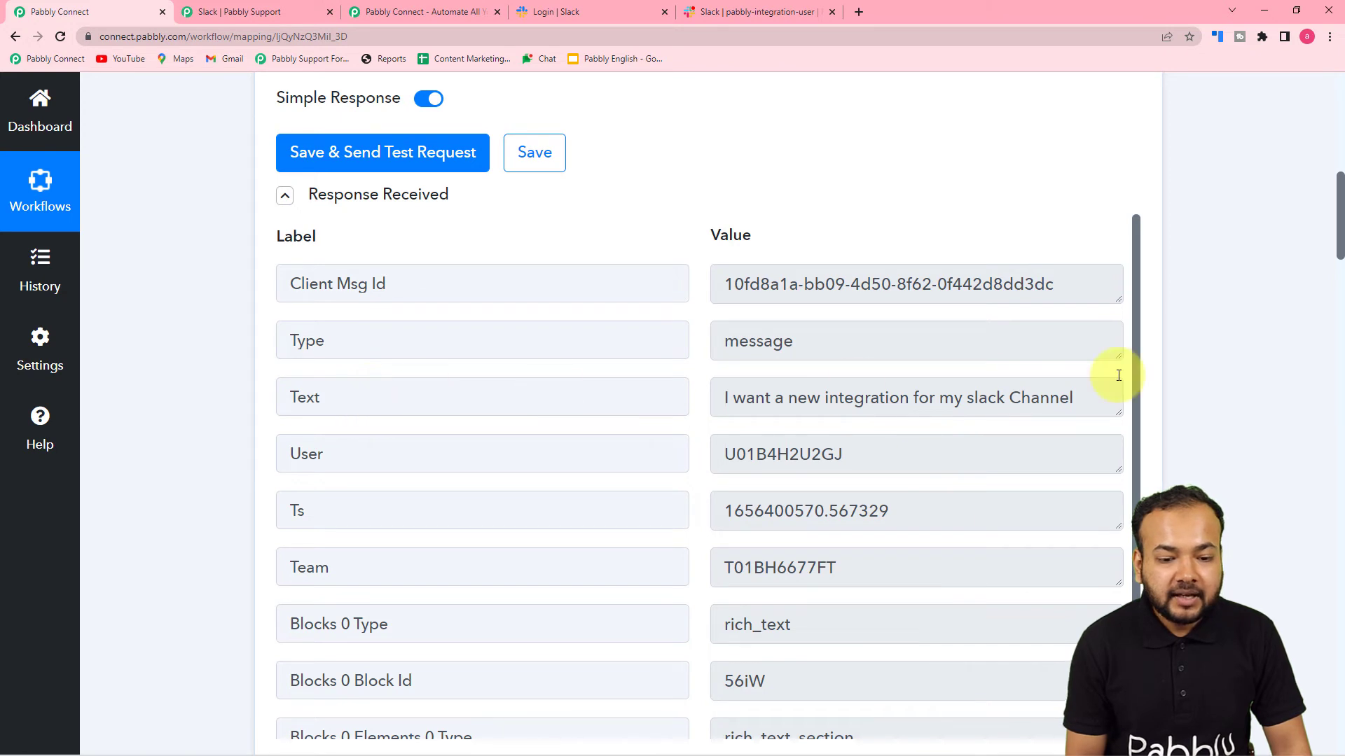
# Map the Text value from the Slack New Message trigger after "The message:" in Message
pyautogui.moveTo(1115, 412); pyautogui.dragTo(1114, 461)
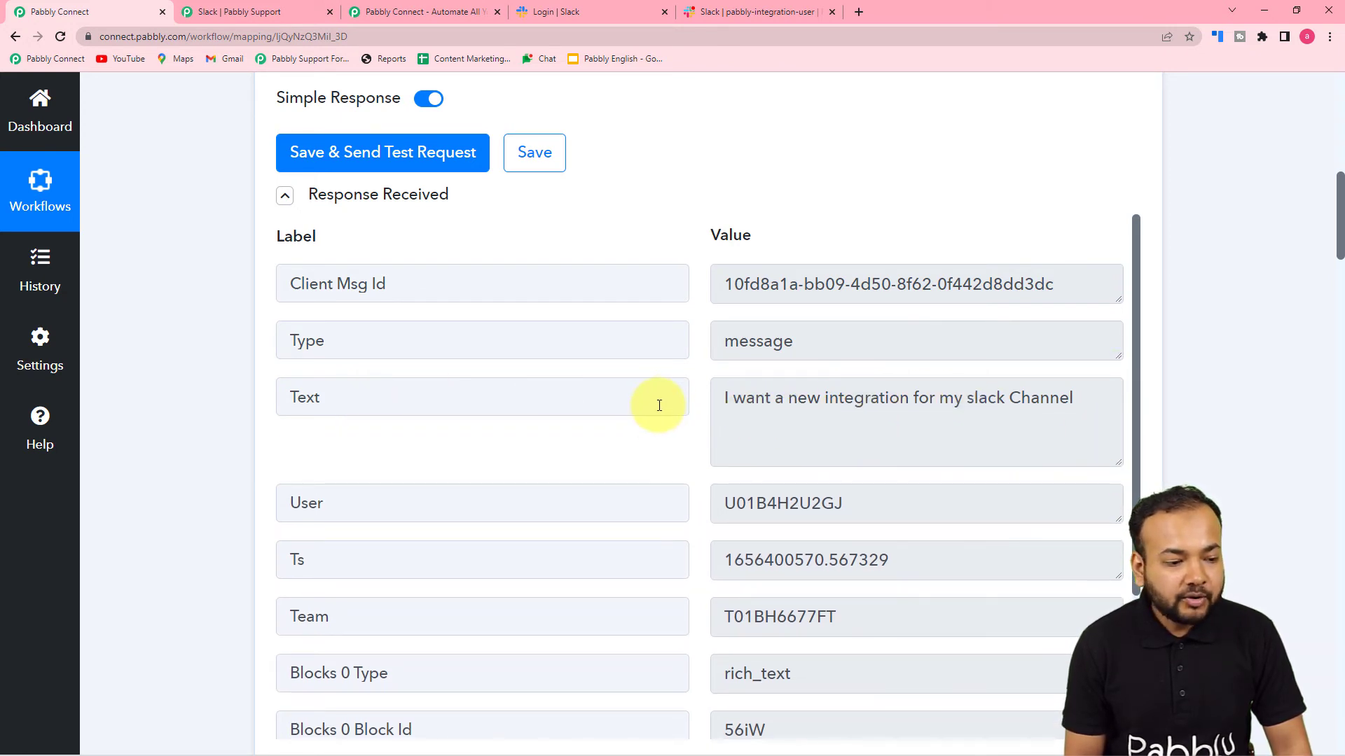
pyautogui.scroll(-5, 175, 424)
pyautogui.scroll(-20, 174, 422)
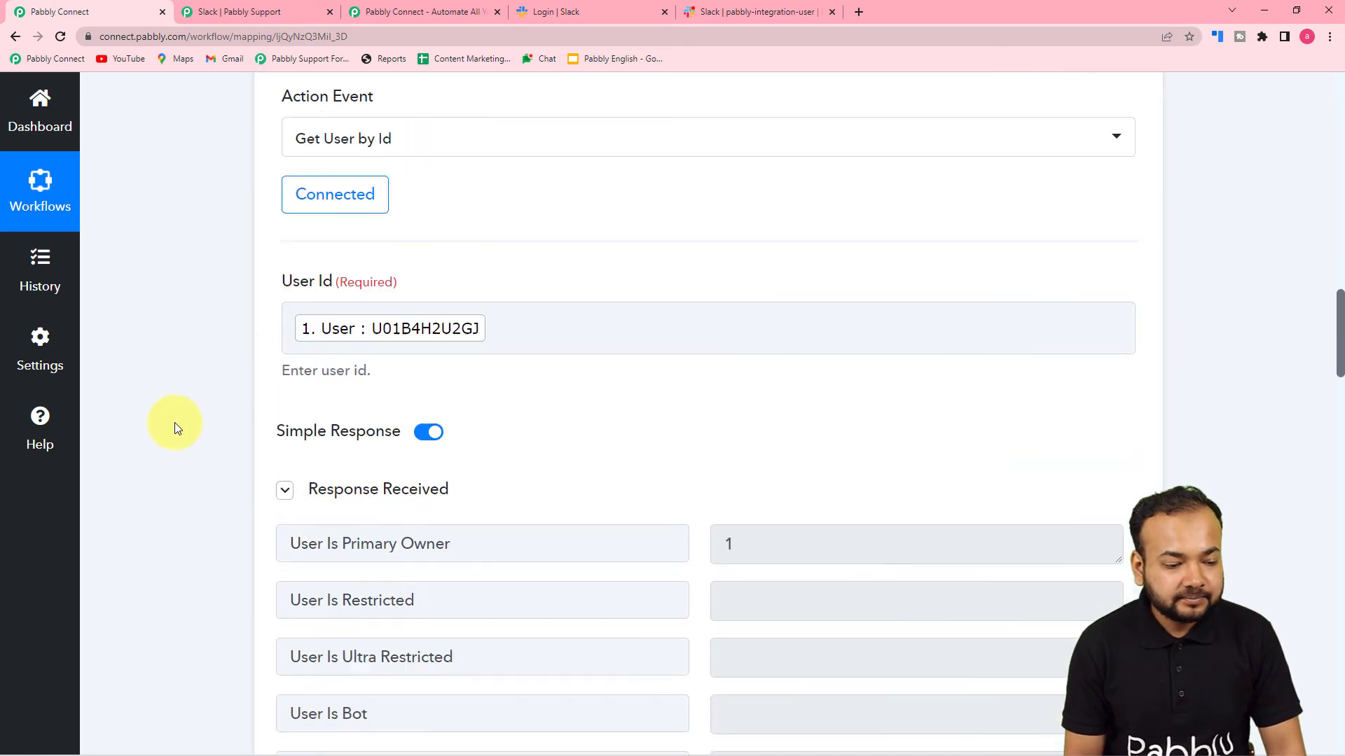
pyautogui.scroll(-3, 174, 422)
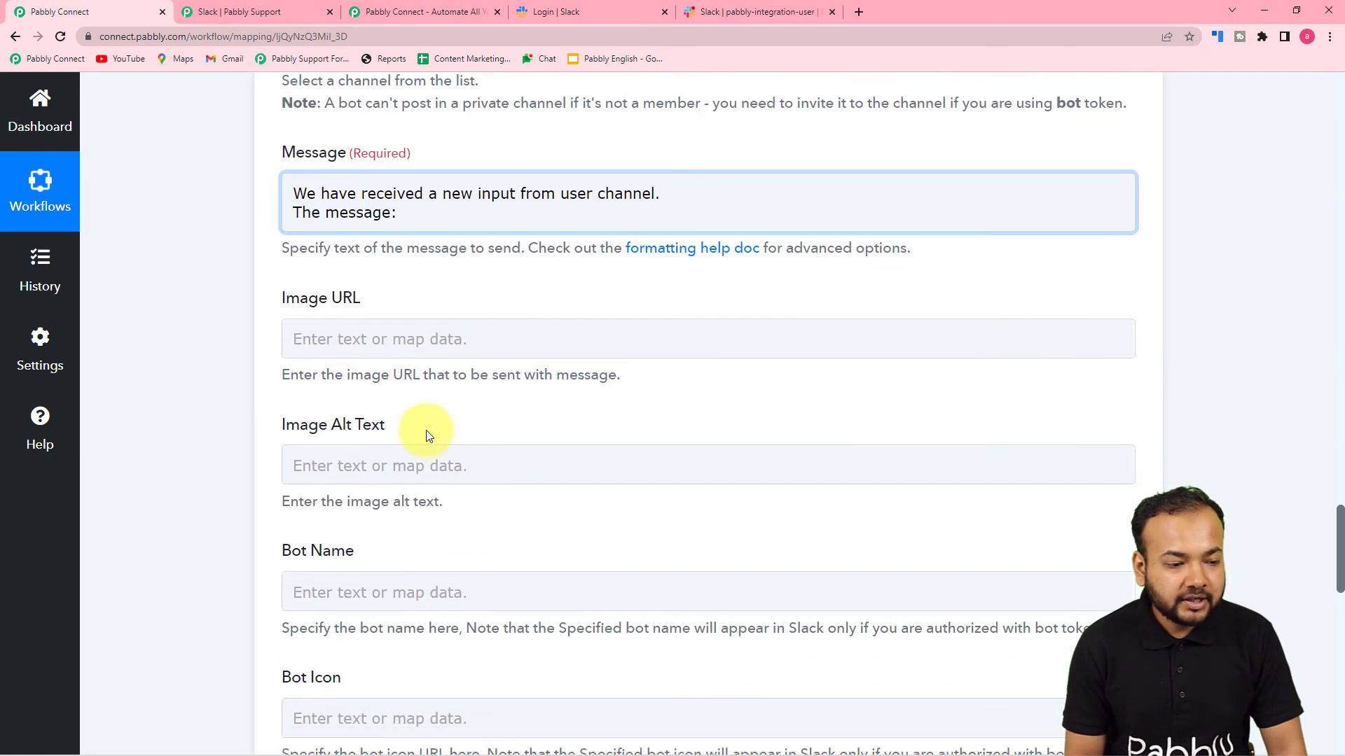
pyautogui.click(405, 213)
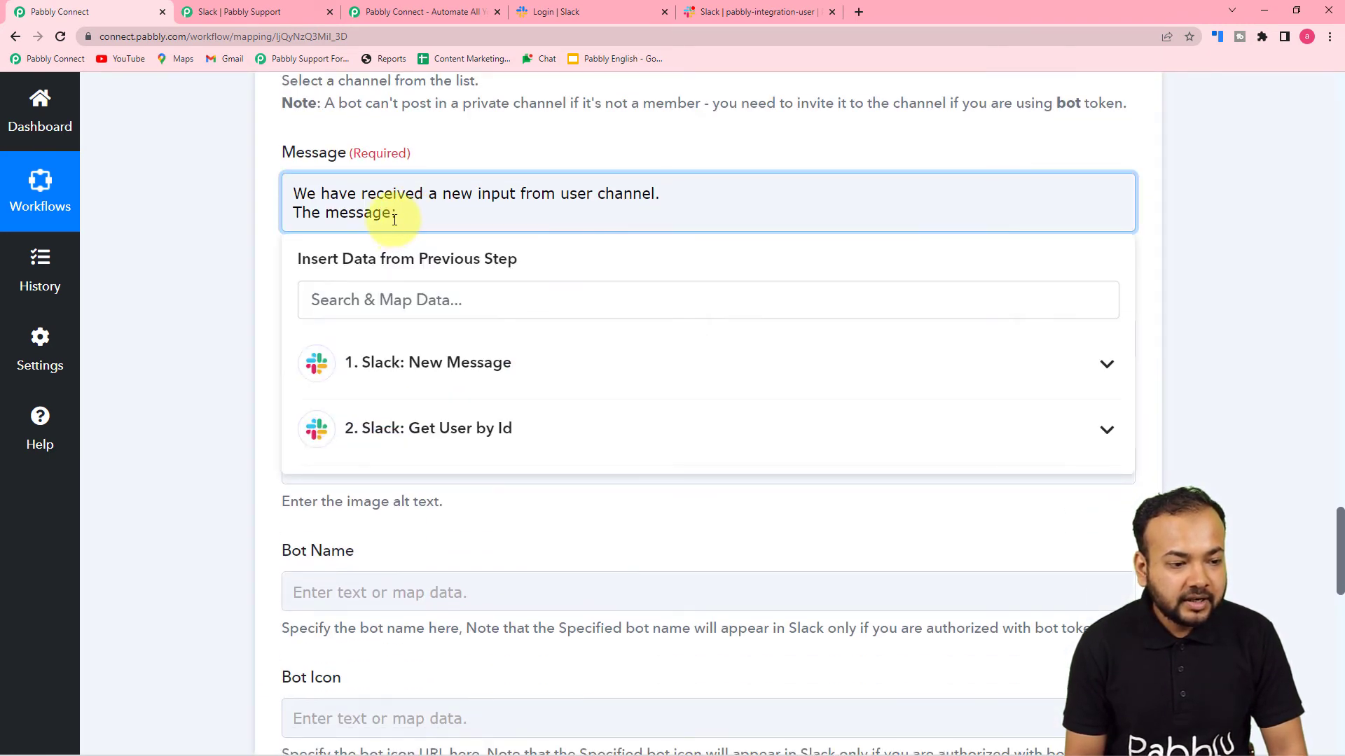
pyautogui.click(392, 364)
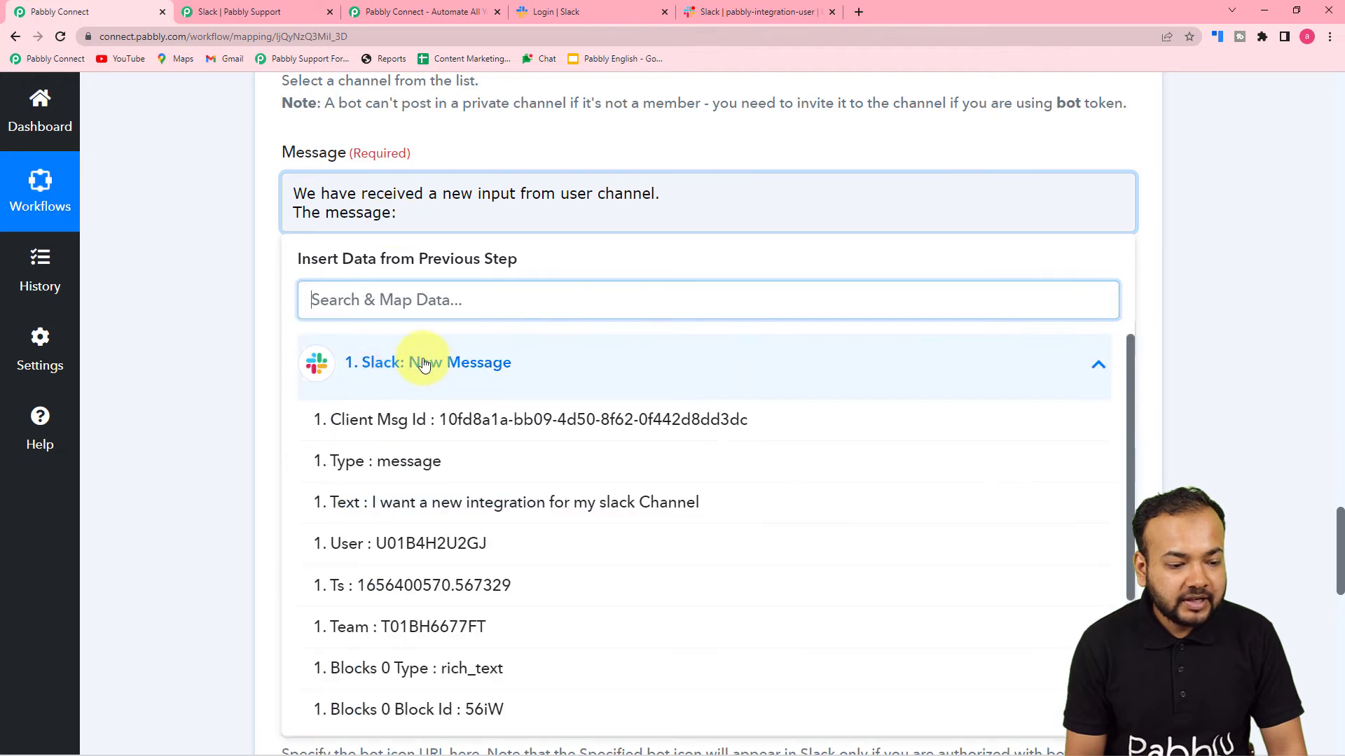
pyautogui.click(380, 516)
pyautogui.click(207, 433)
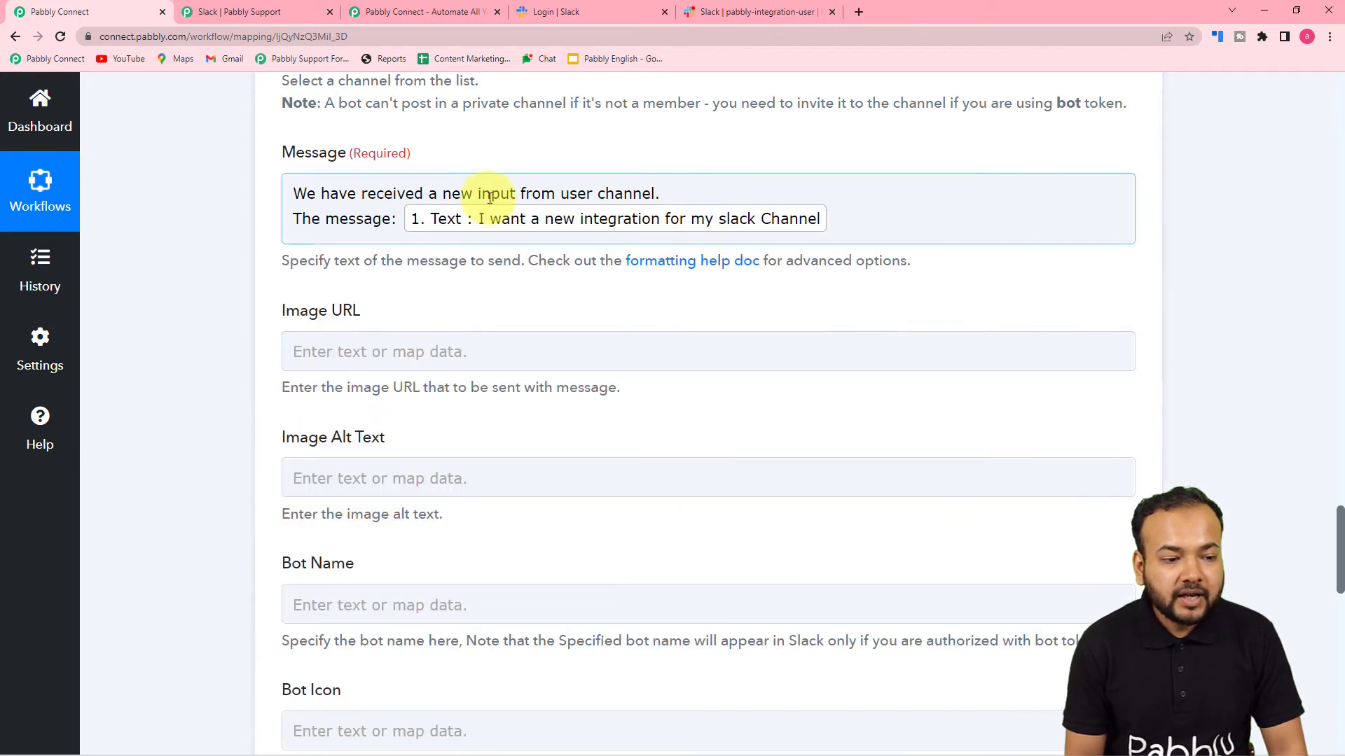
pyautogui.click(534, 301)
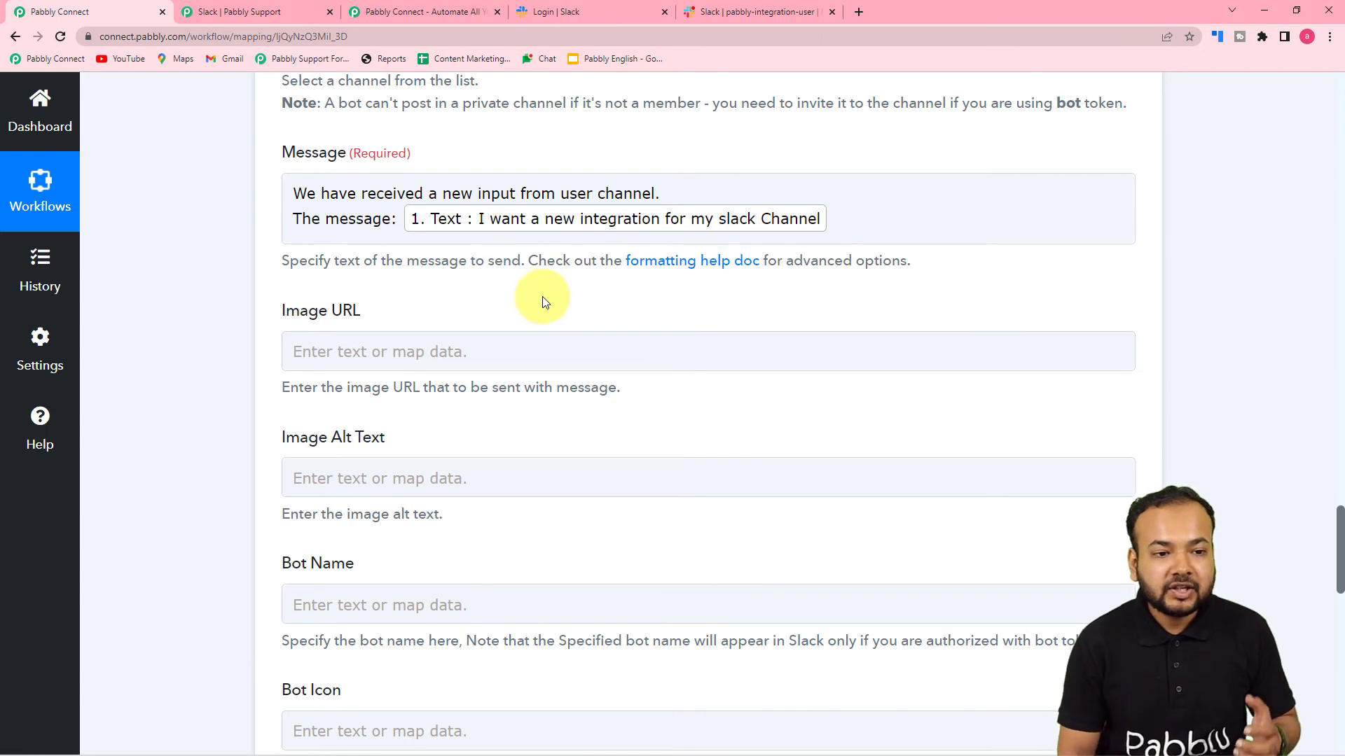
# End the message line with a period and add "The user name is:" with User Name mapped from Get User by Id
pyautogui.click(735, 12)
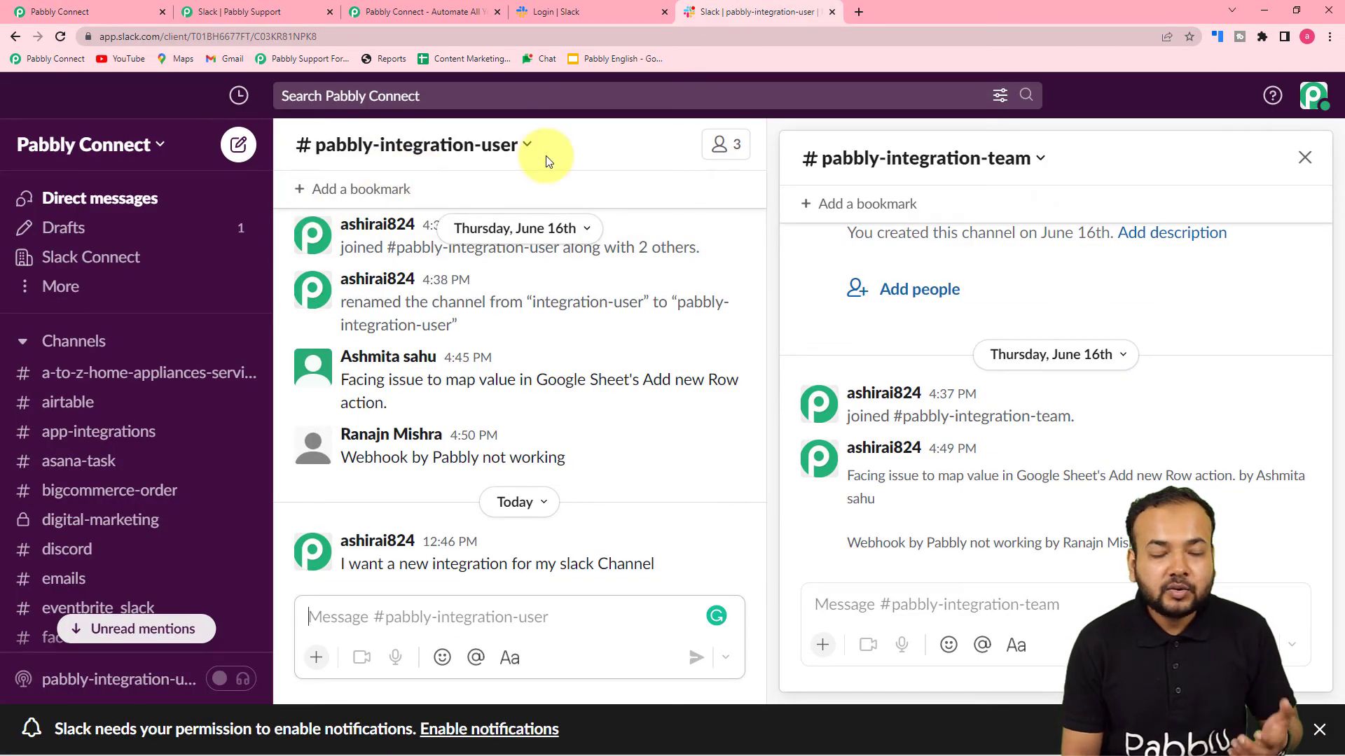
pyautogui.click(139, 16)
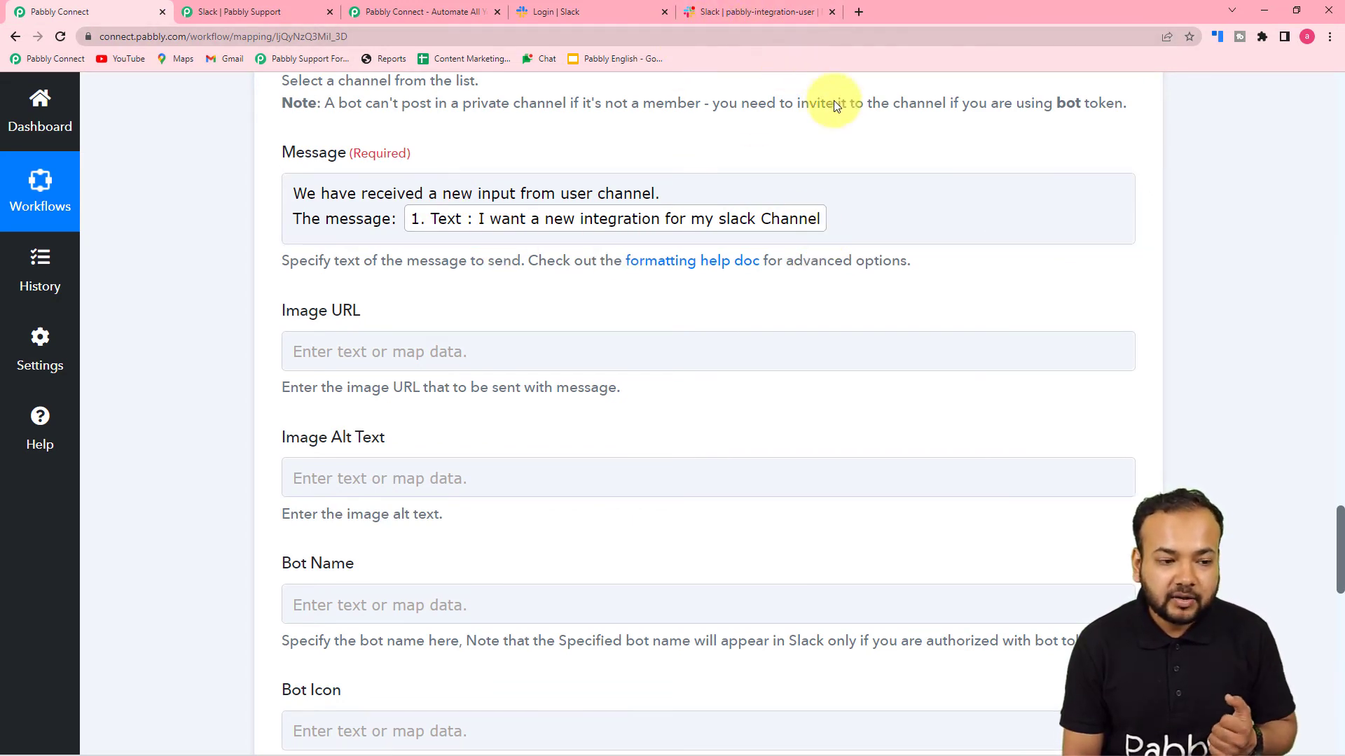
pyautogui.click(840, 223)
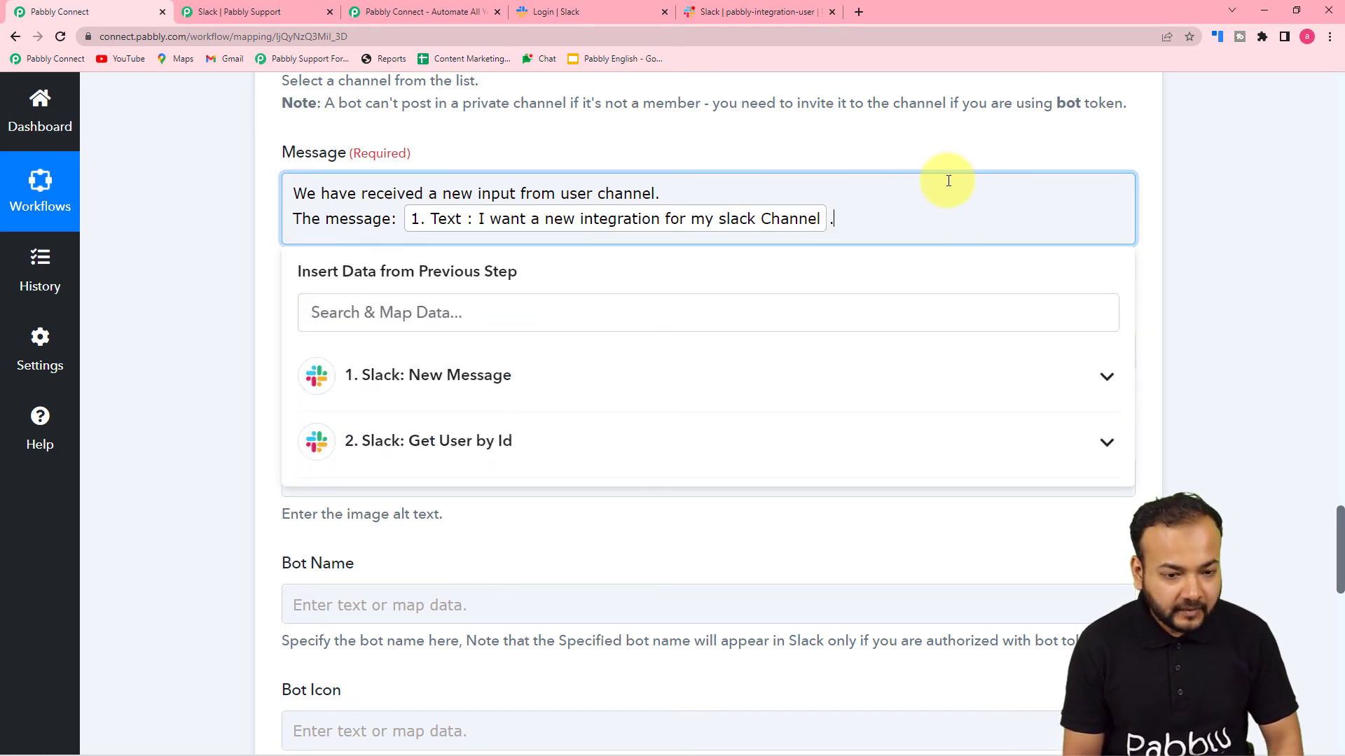
pyautogui.press('Return')
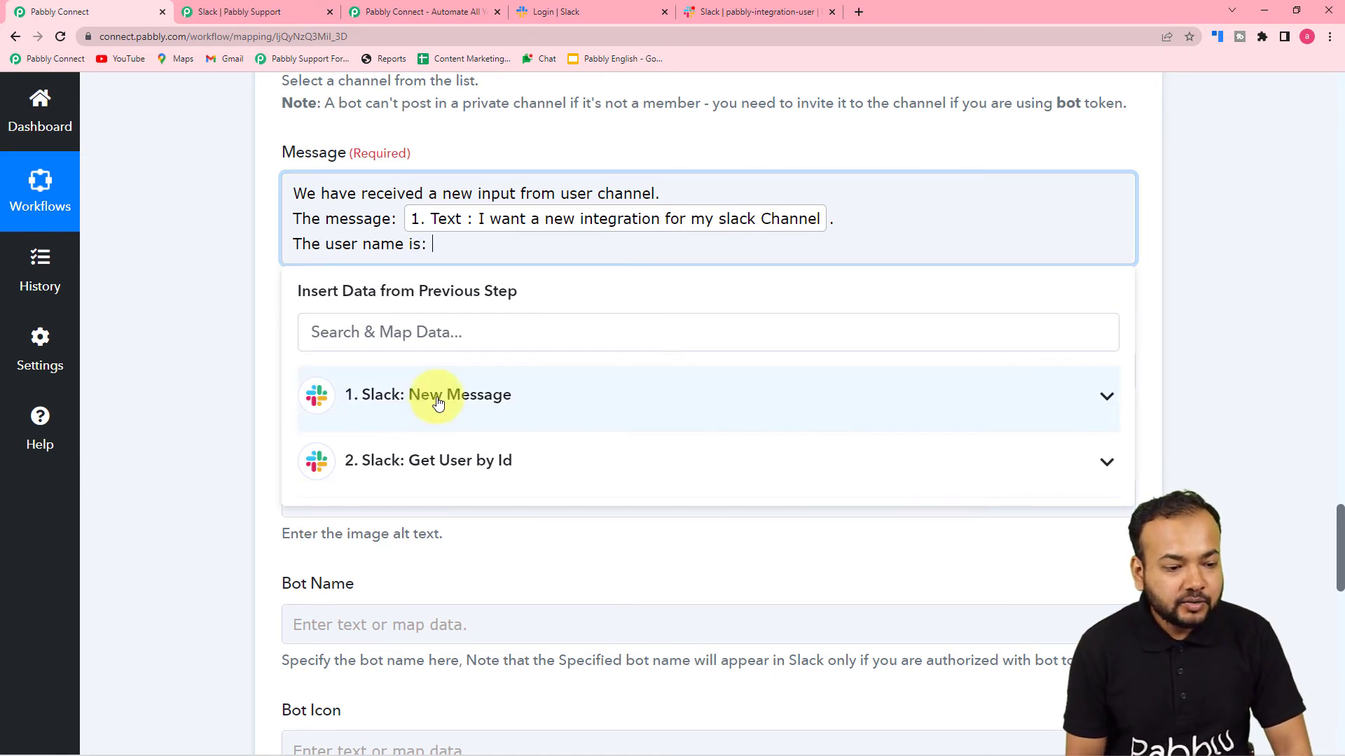
pyautogui.click(469, 462)
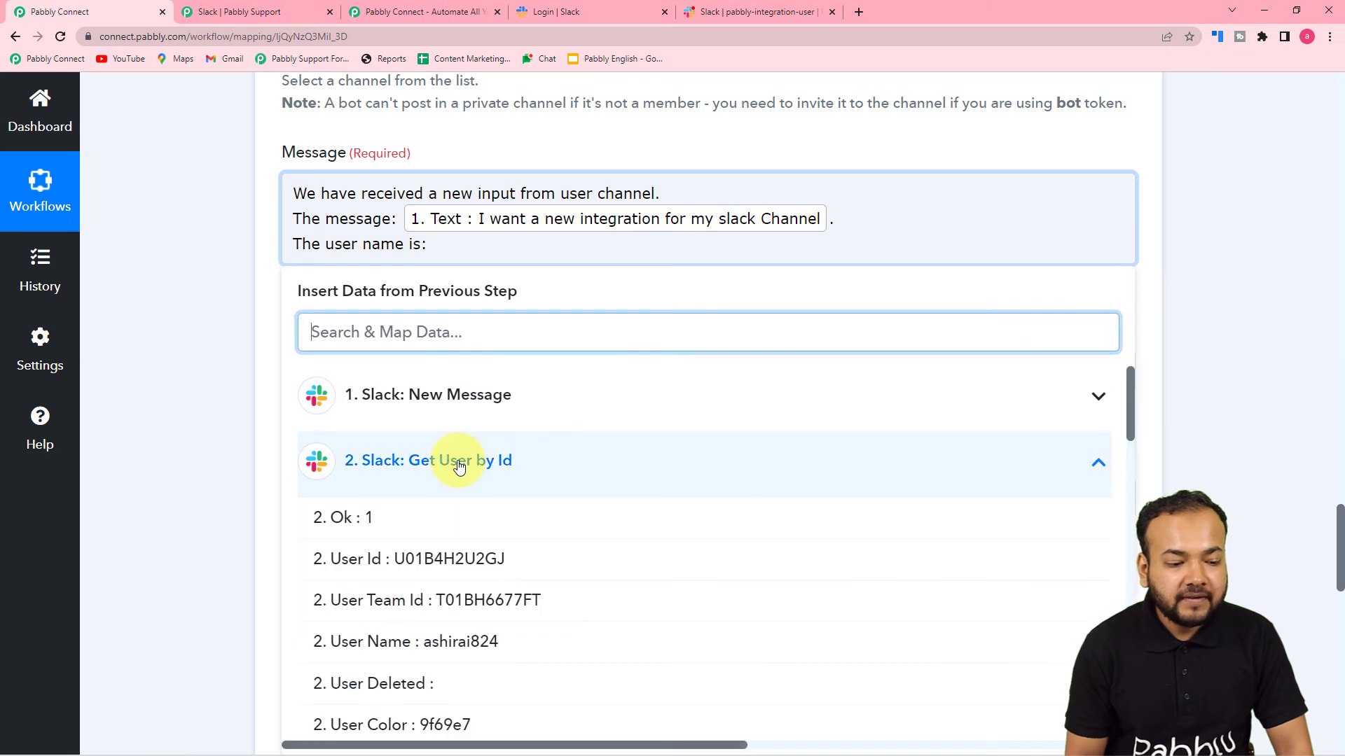
pyautogui.scroll(-3, 473, 557)
pyautogui.click(418, 434)
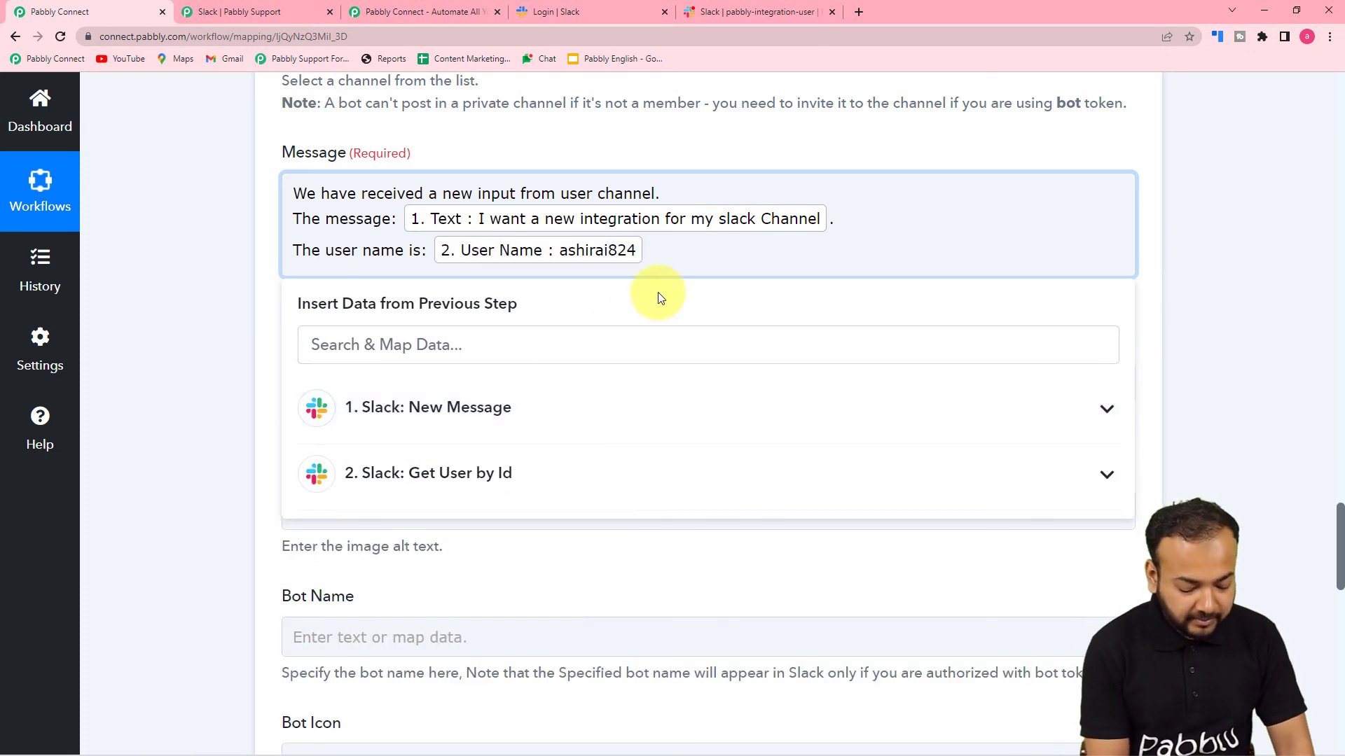
# Add the line "Email Id of user:" to Message with User Profile Email mapped from Get User by Id
pyautogui.press('Return')
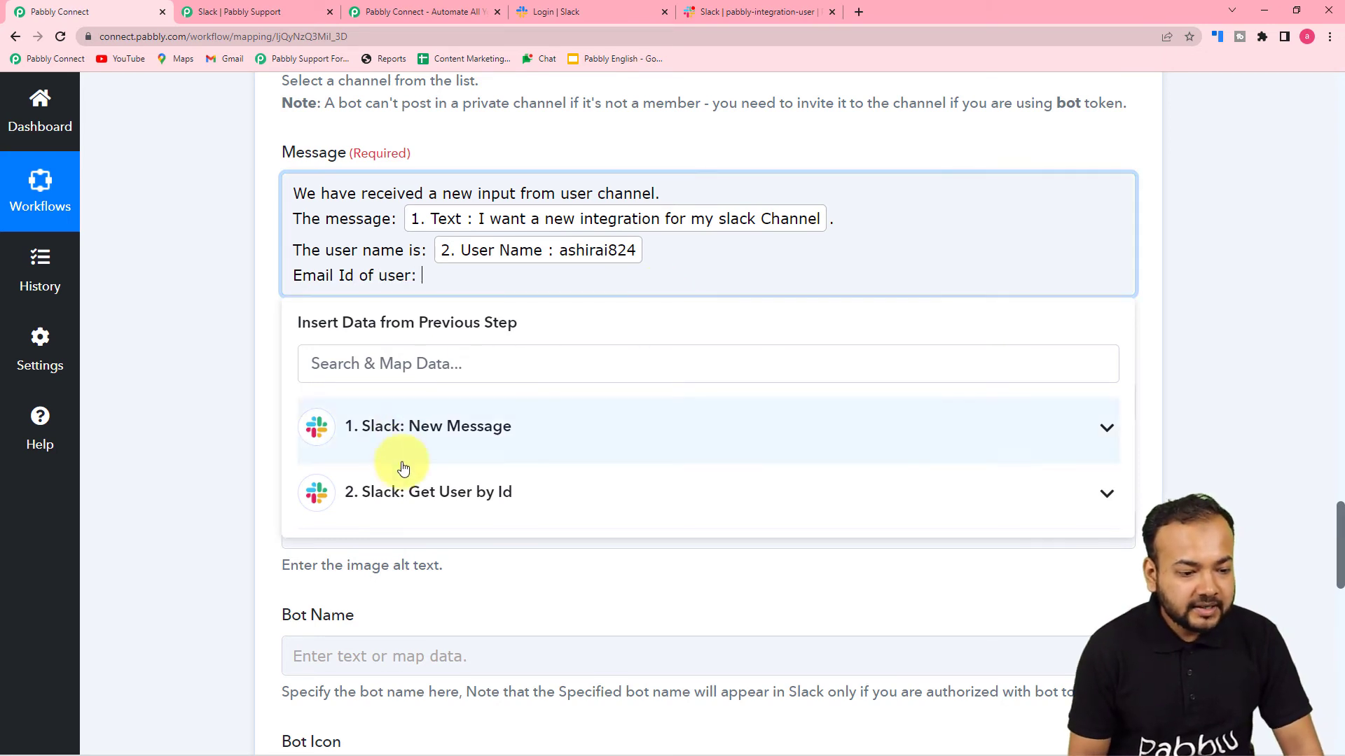
pyautogui.click(411, 495)
pyautogui.scroll(-3, 445, 583)
pyautogui.scroll(-10, 446, 584)
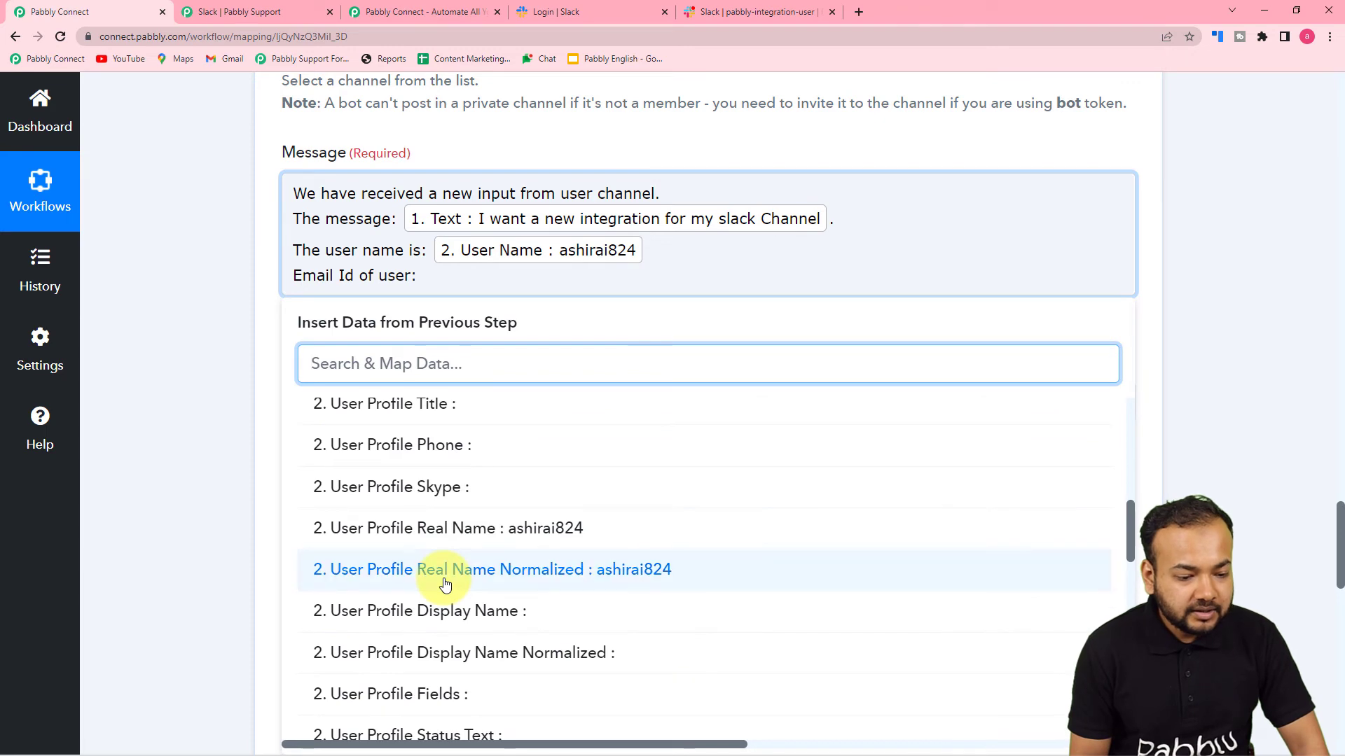
pyautogui.click(465, 415)
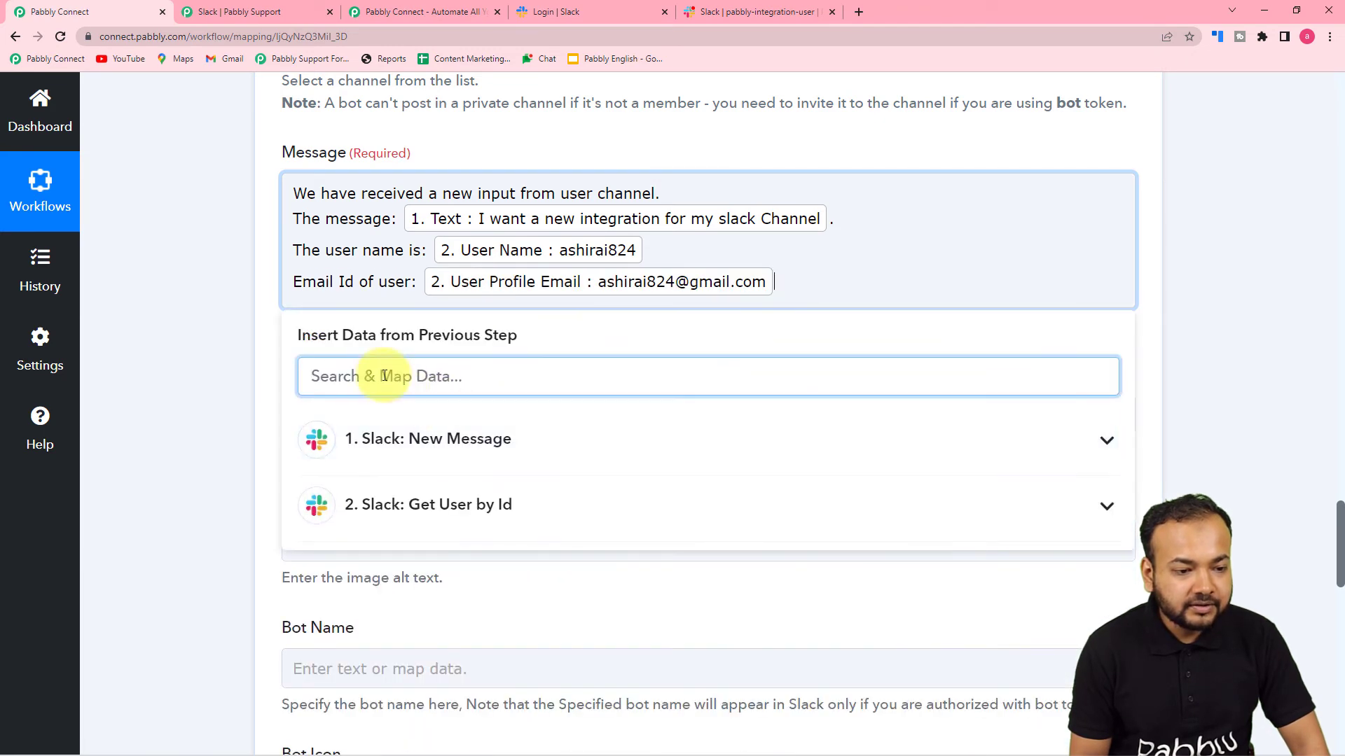
pyautogui.click(221, 332)
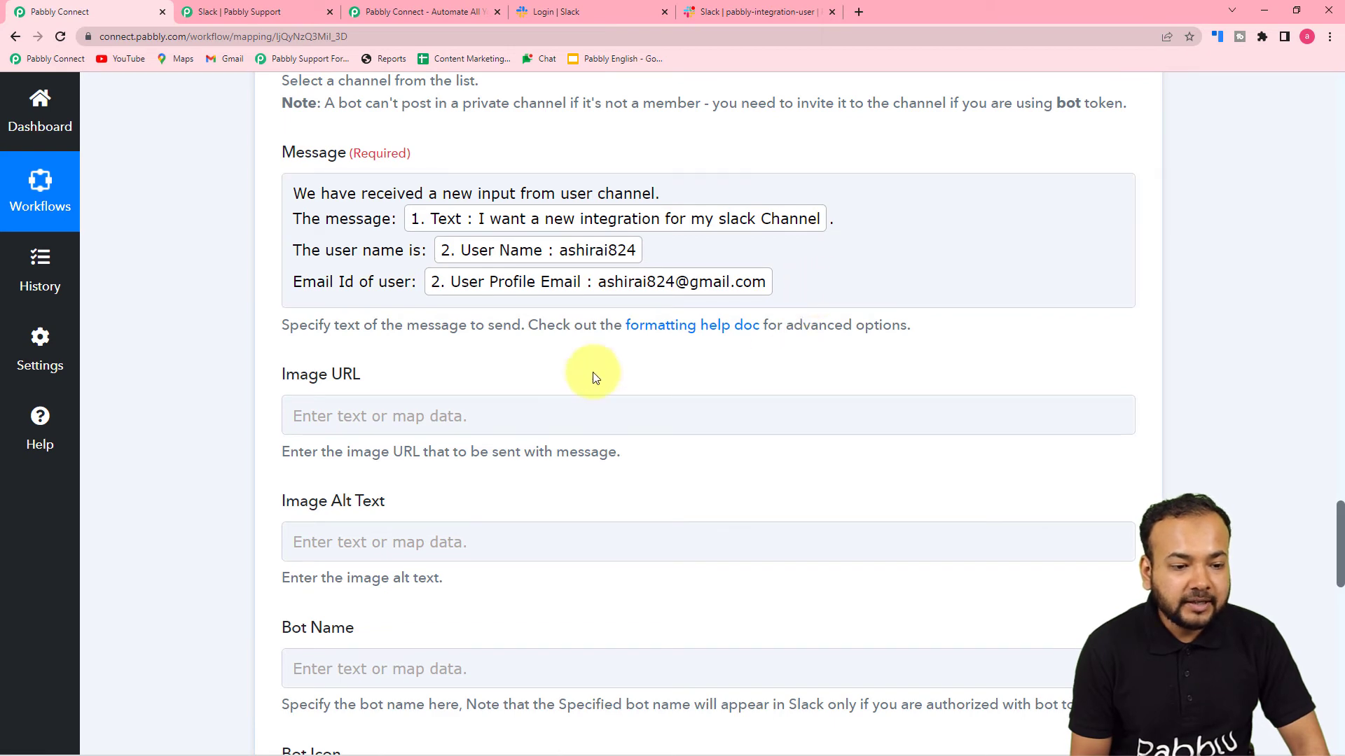
# Map User Name from the Slack Get User by Id step into Bot Name, leaving Image URL and Image Alt Text empty
pyautogui.scroll(-2, 545, 337)
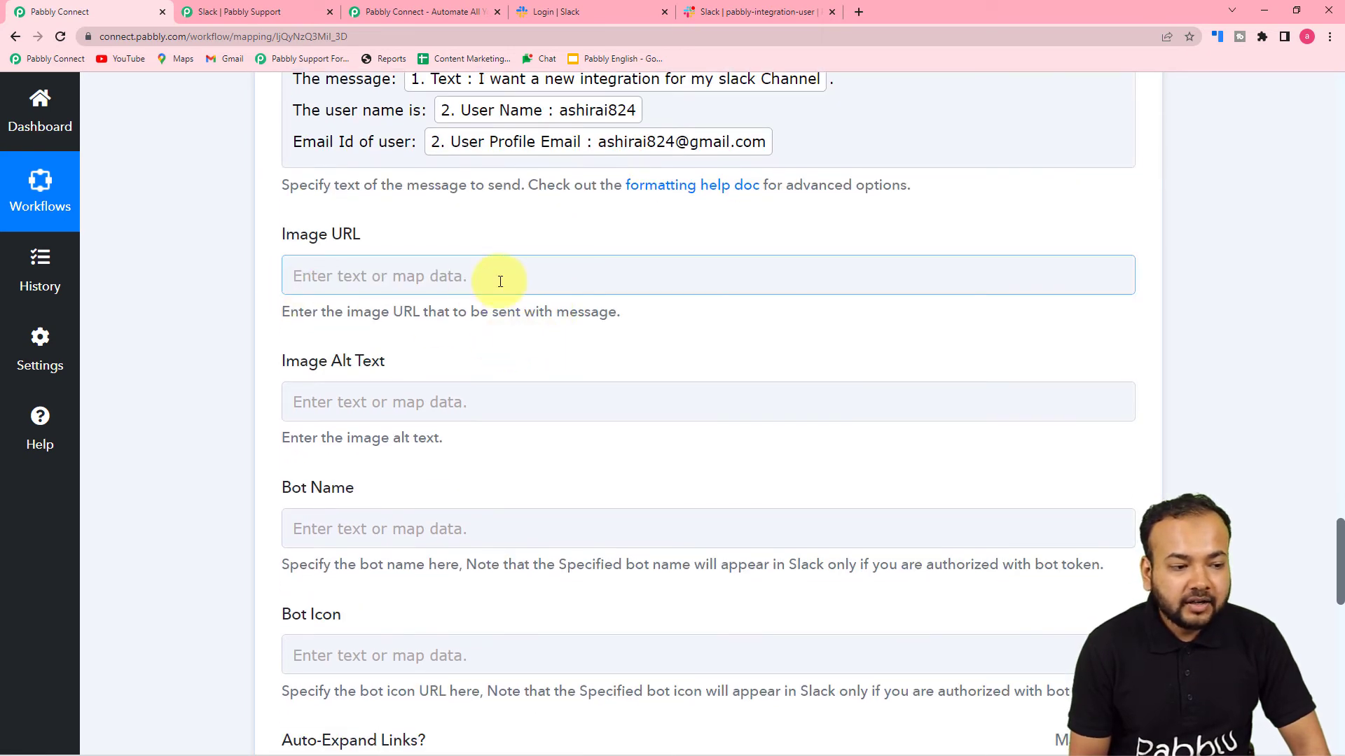
pyautogui.click(427, 266)
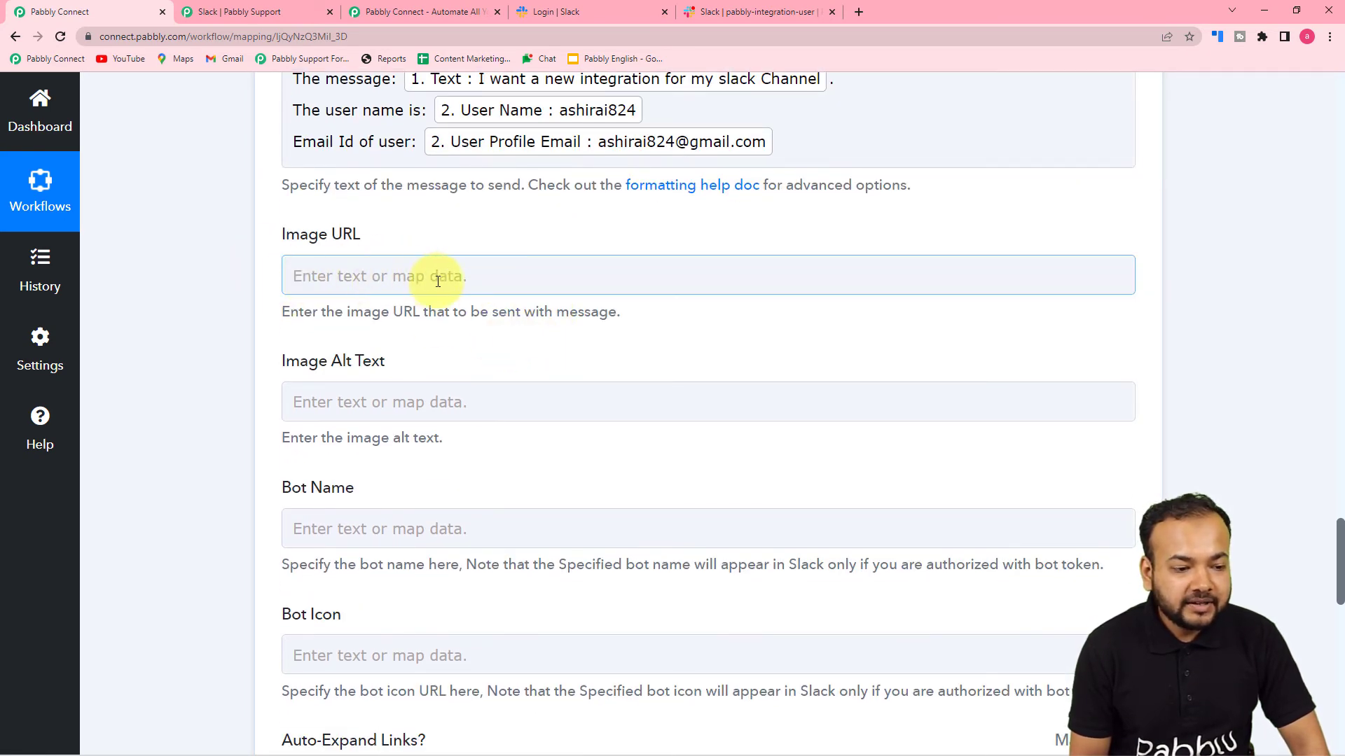
pyautogui.scroll(-5, 435, 276)
pyautogui.scroll(-1, 435, 280)
pyautogui.scroll(2, 429, 277)
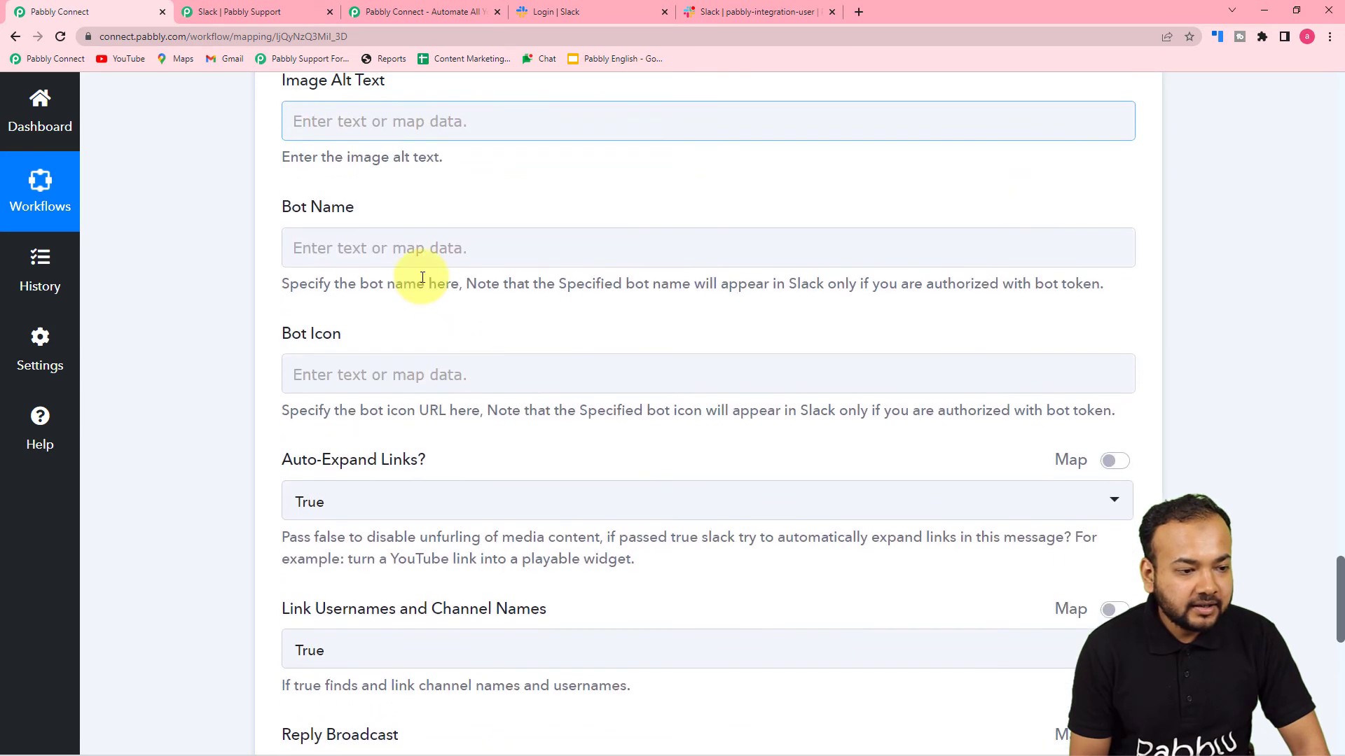
pyautogui.click(357, 248)
pyautogui.click(390, 465)
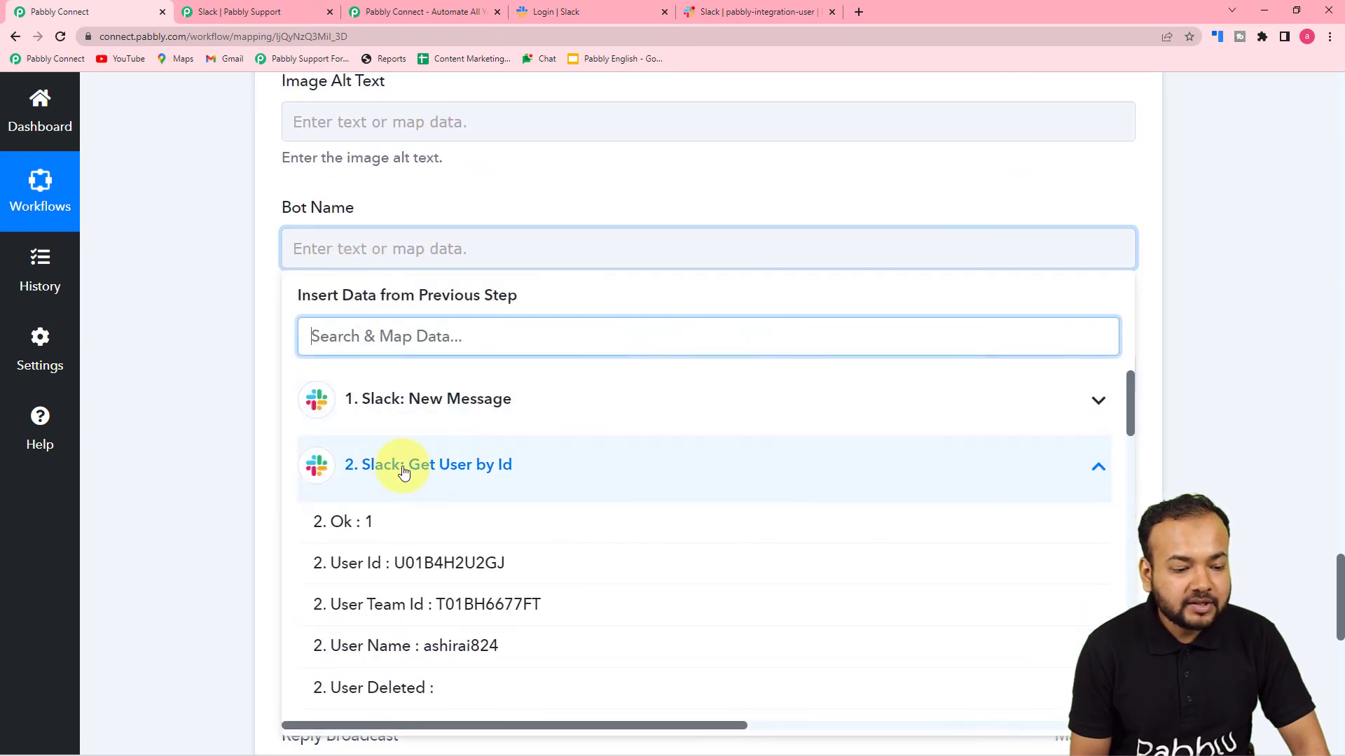
pyautogui.scroll(-1, 435, 568)
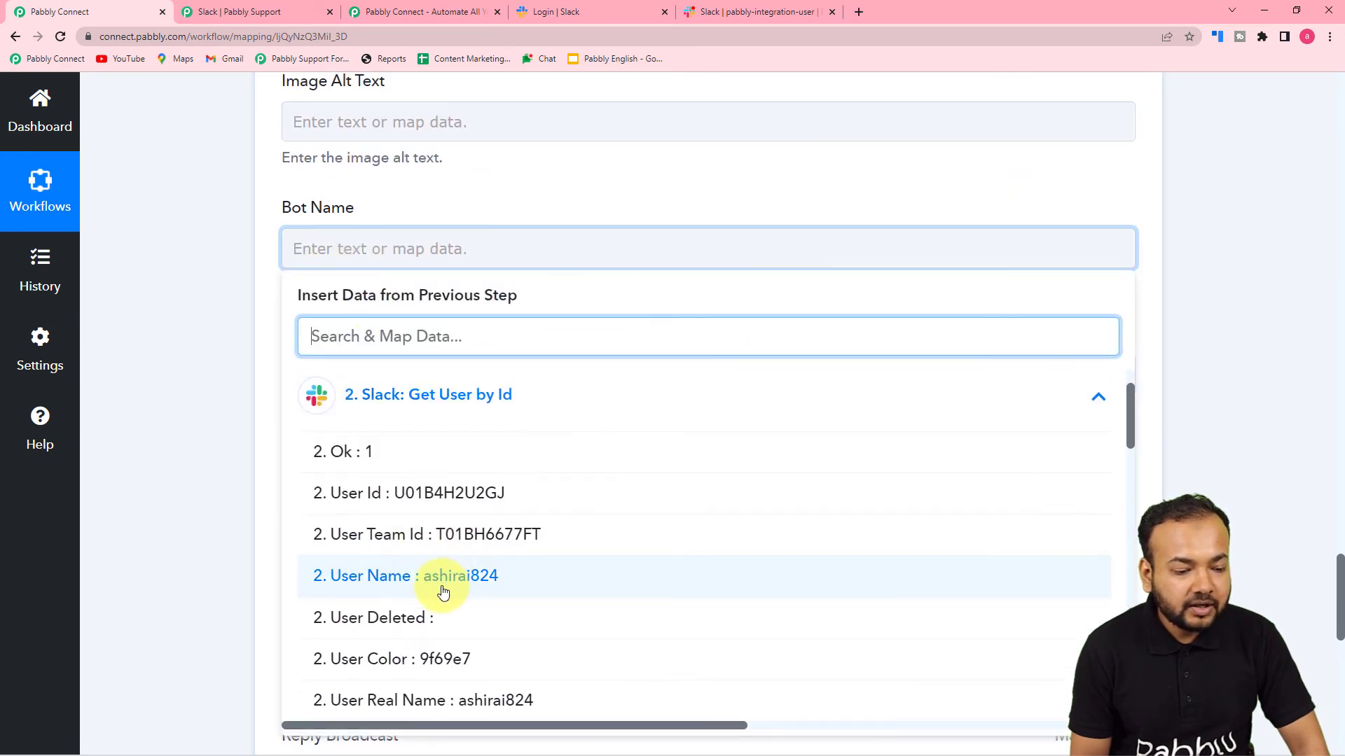
pyautogui.click(405, 583)
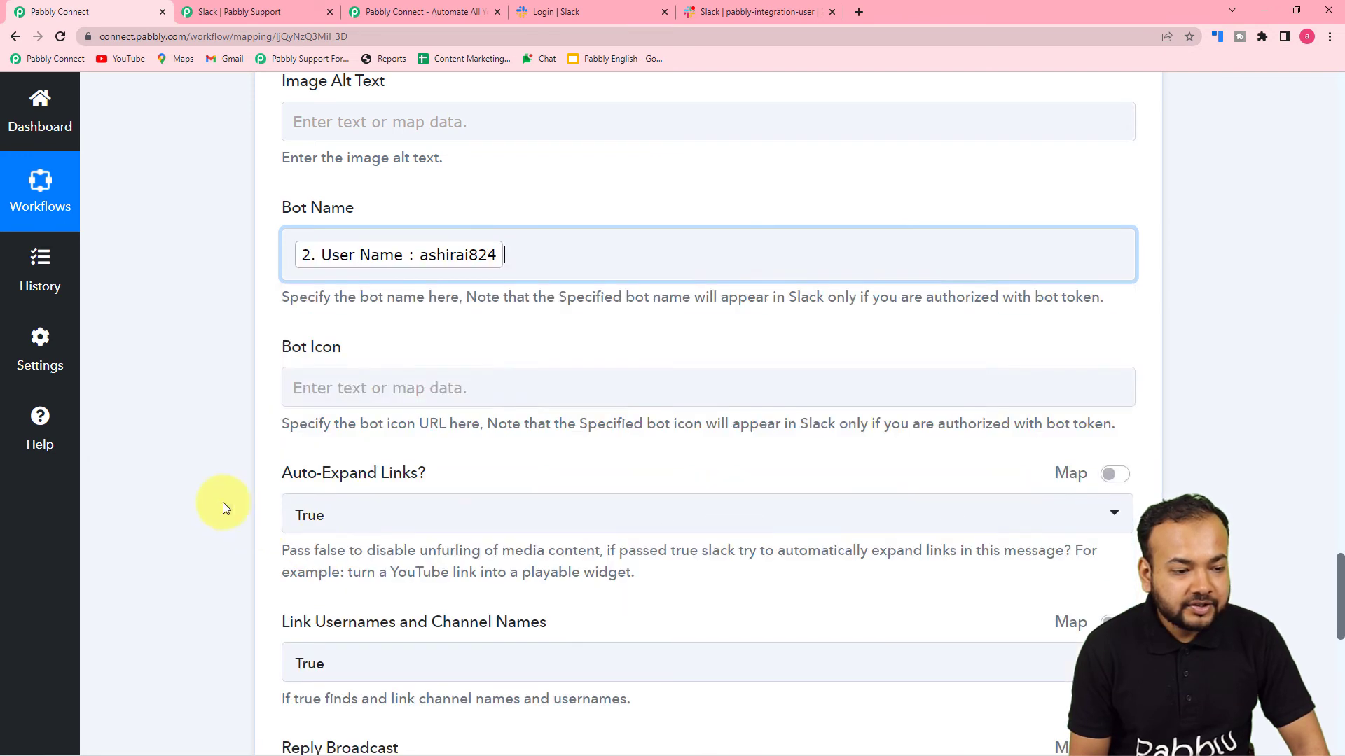
# Review the mapped message and the optional fields of the Send Channel Message action down to Thread message ID
pyautogui.scroll(-2, 169, 461)
pyautogui.scroll(-1, 169, 461)
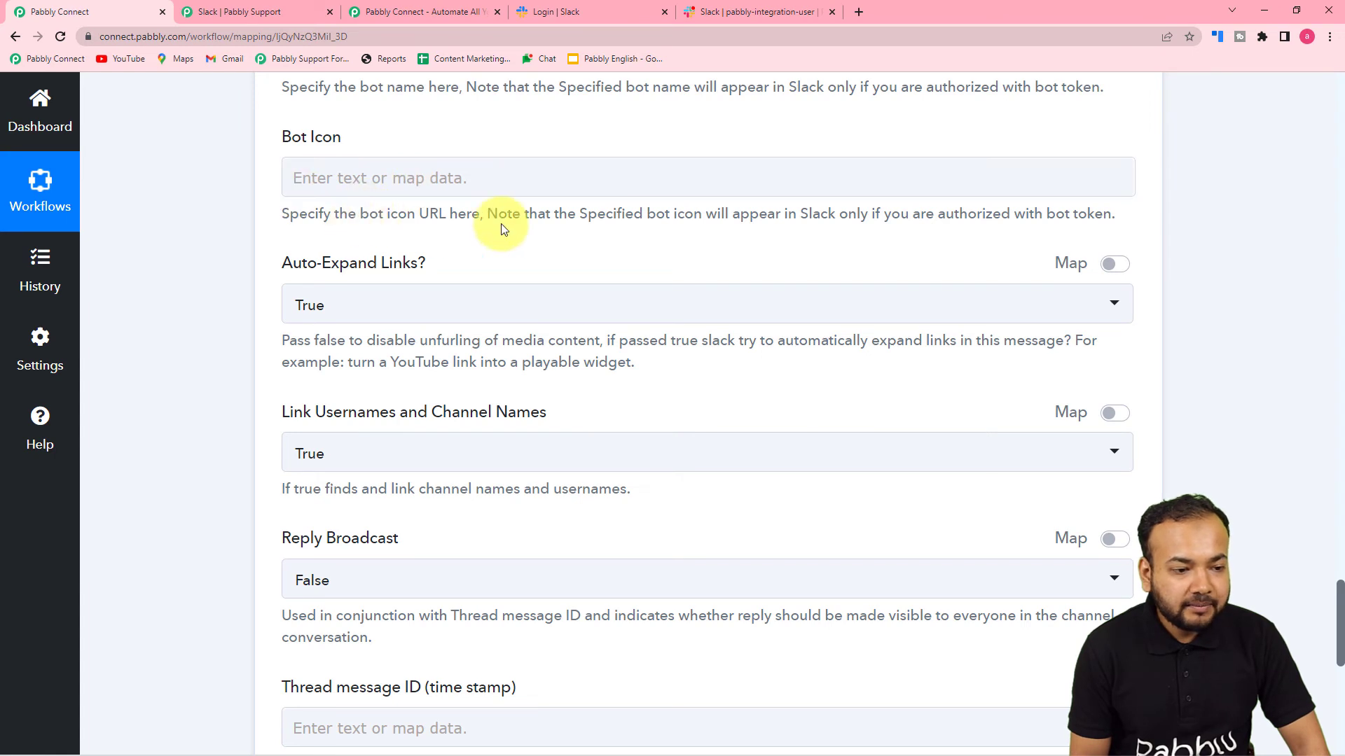
pyautogui.scroll(-3, 501, 230)
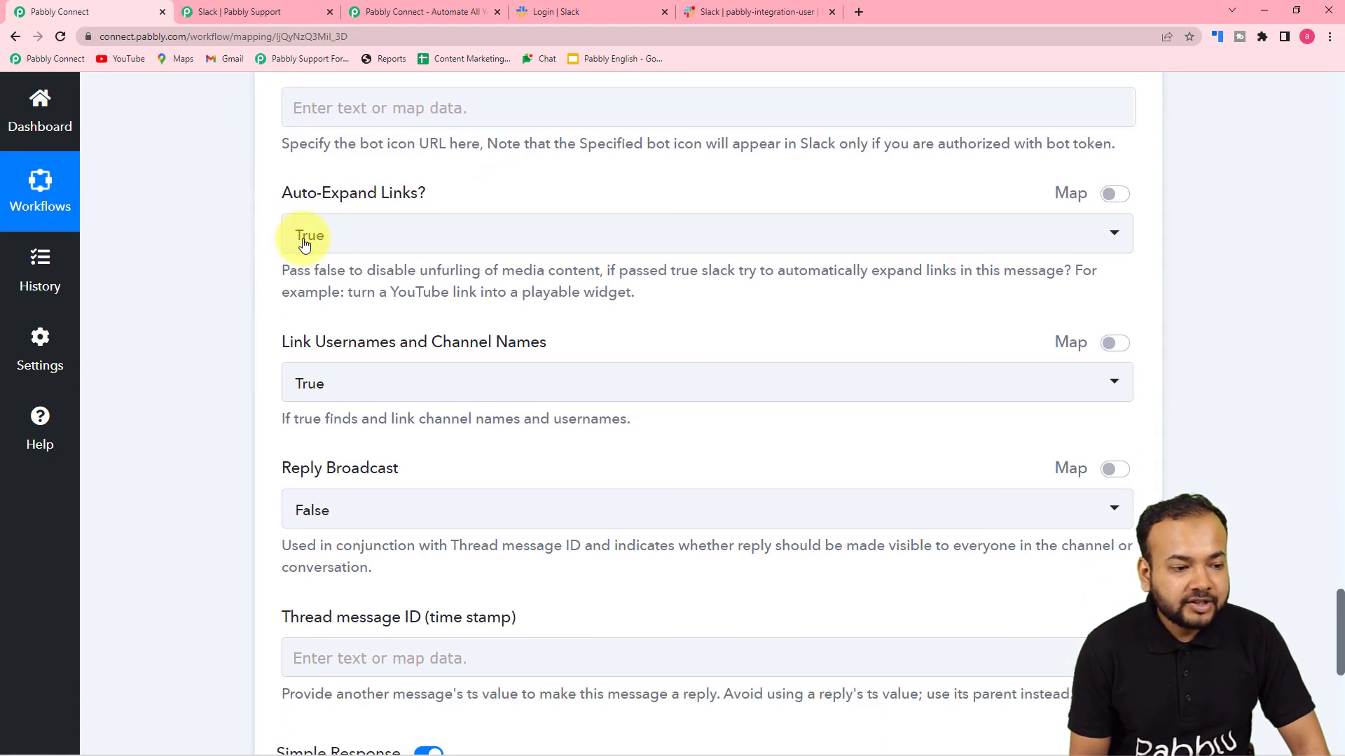
pyautogui.scroll(-3, 384, 258)
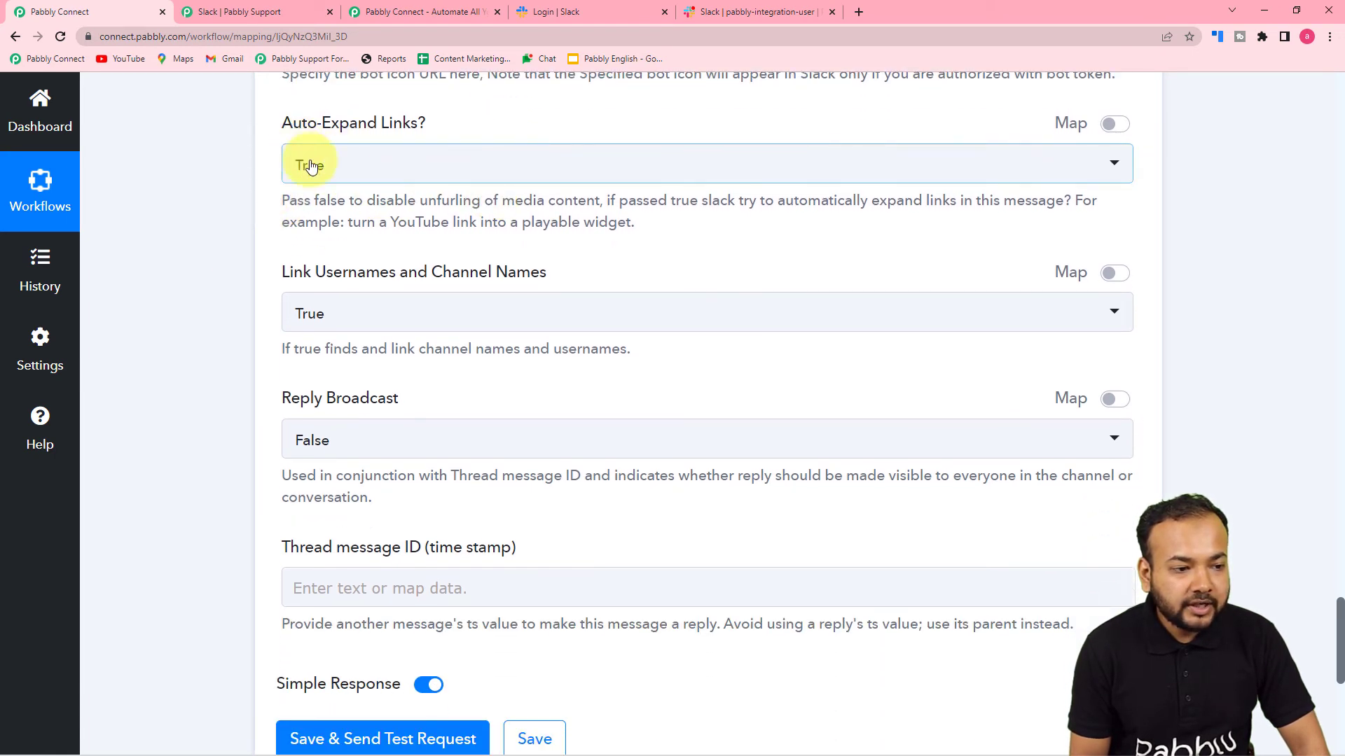
pyautogui.scroll(-2, 363, 209)
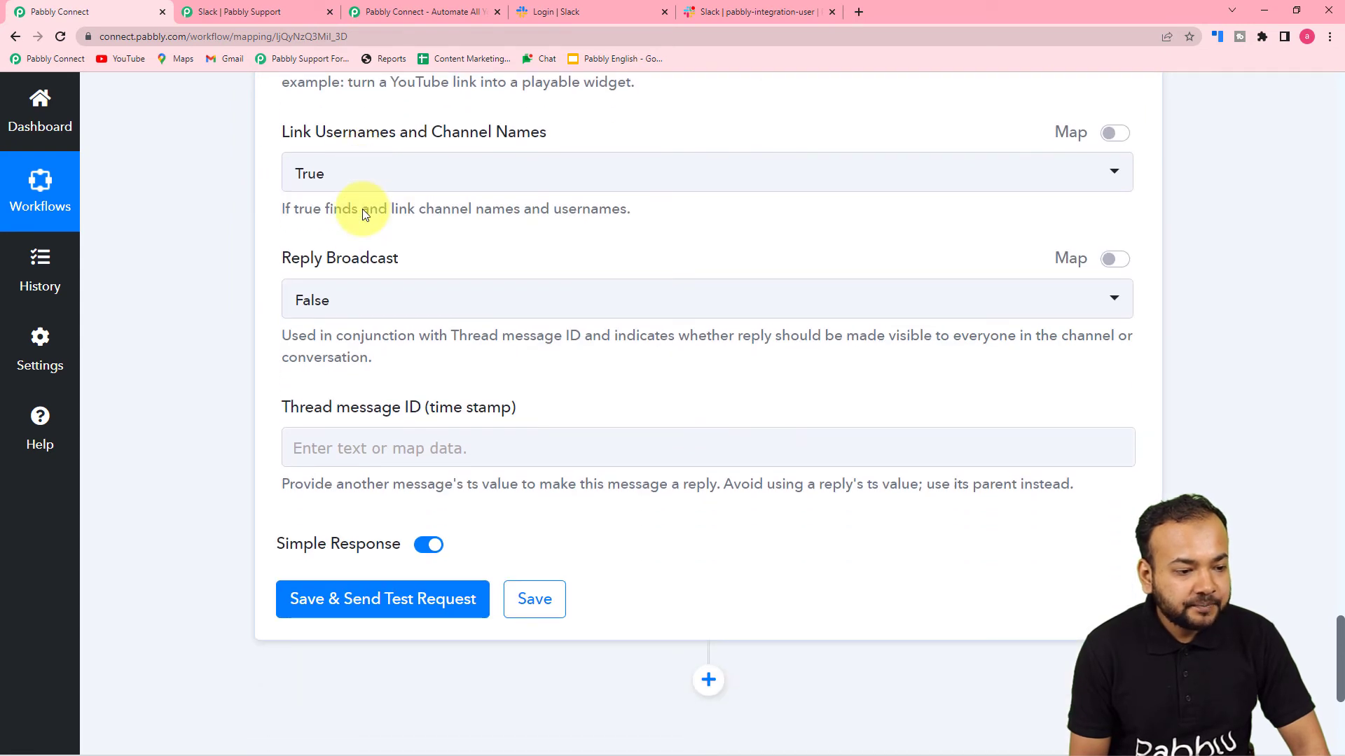
pyautogui.scroll(-2, 363, 208)
pyautogui.scroll(8, 362, 209)
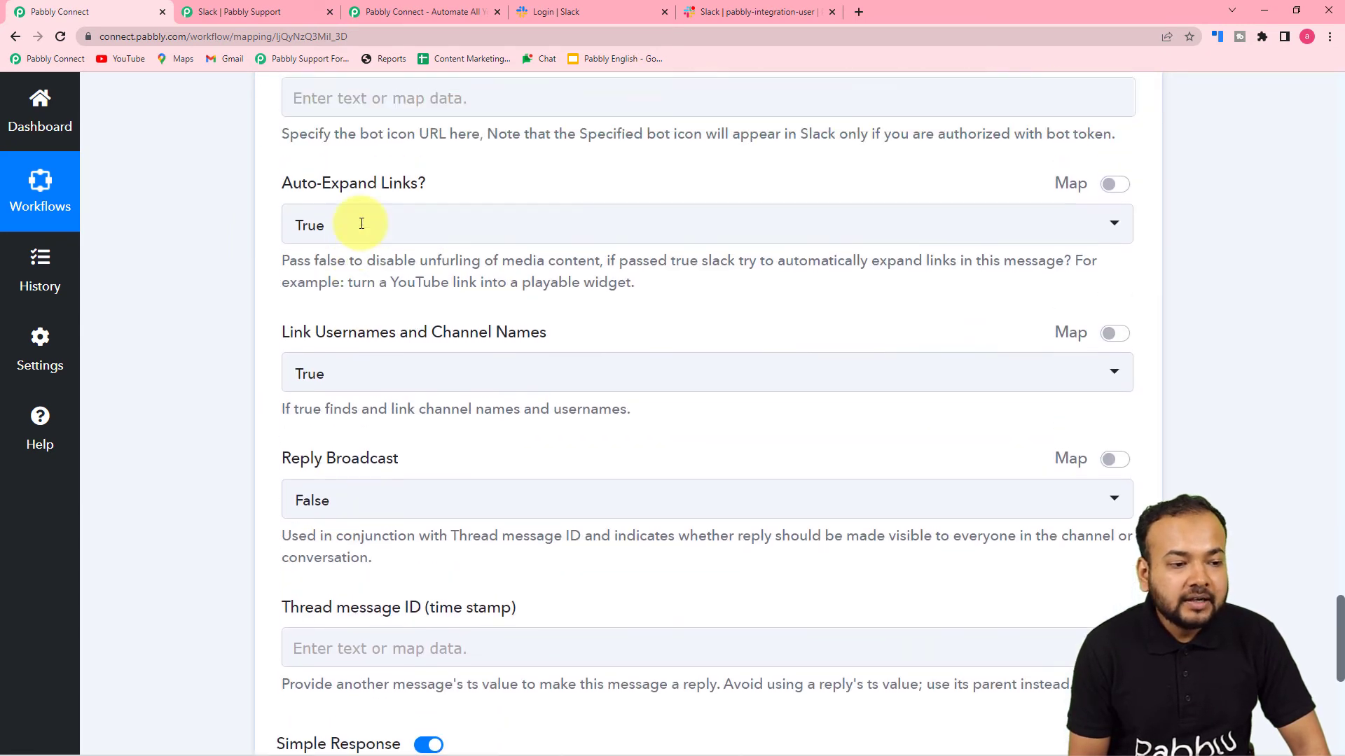
pyautogui.scroll(3, 361, 223)
pyautogui.scroll(2, 360, 220)
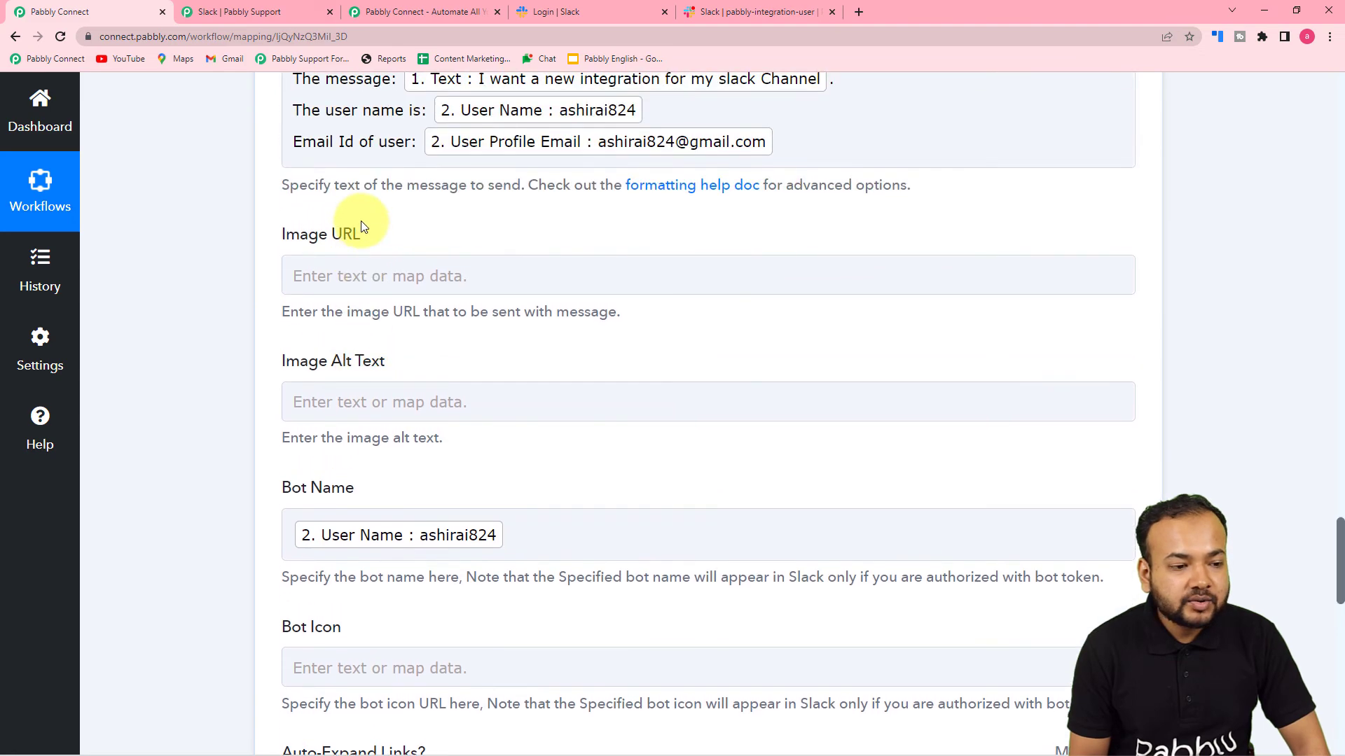
pyautogui.scroll(2, 214, 218)
pyautogui.scroll(-16, 216, 220)
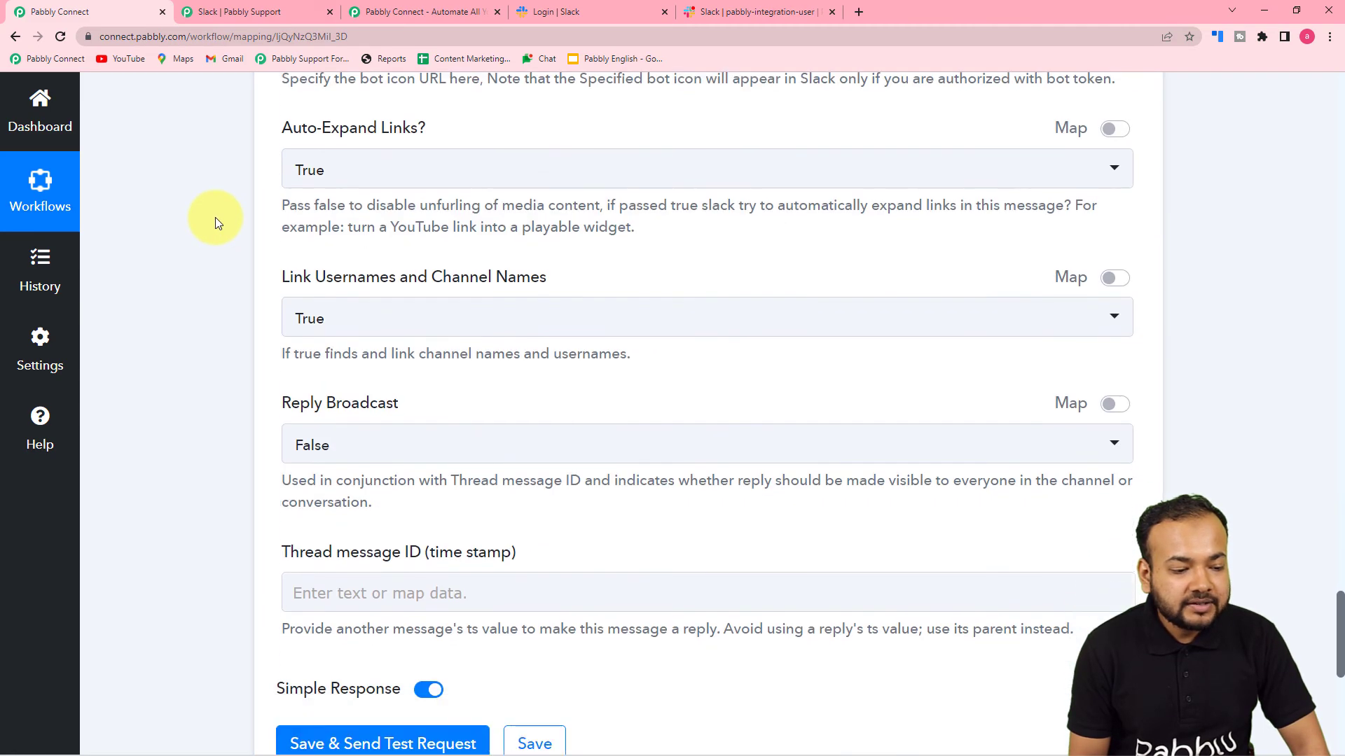
pyautogui.scroll(-2, 215, 217)
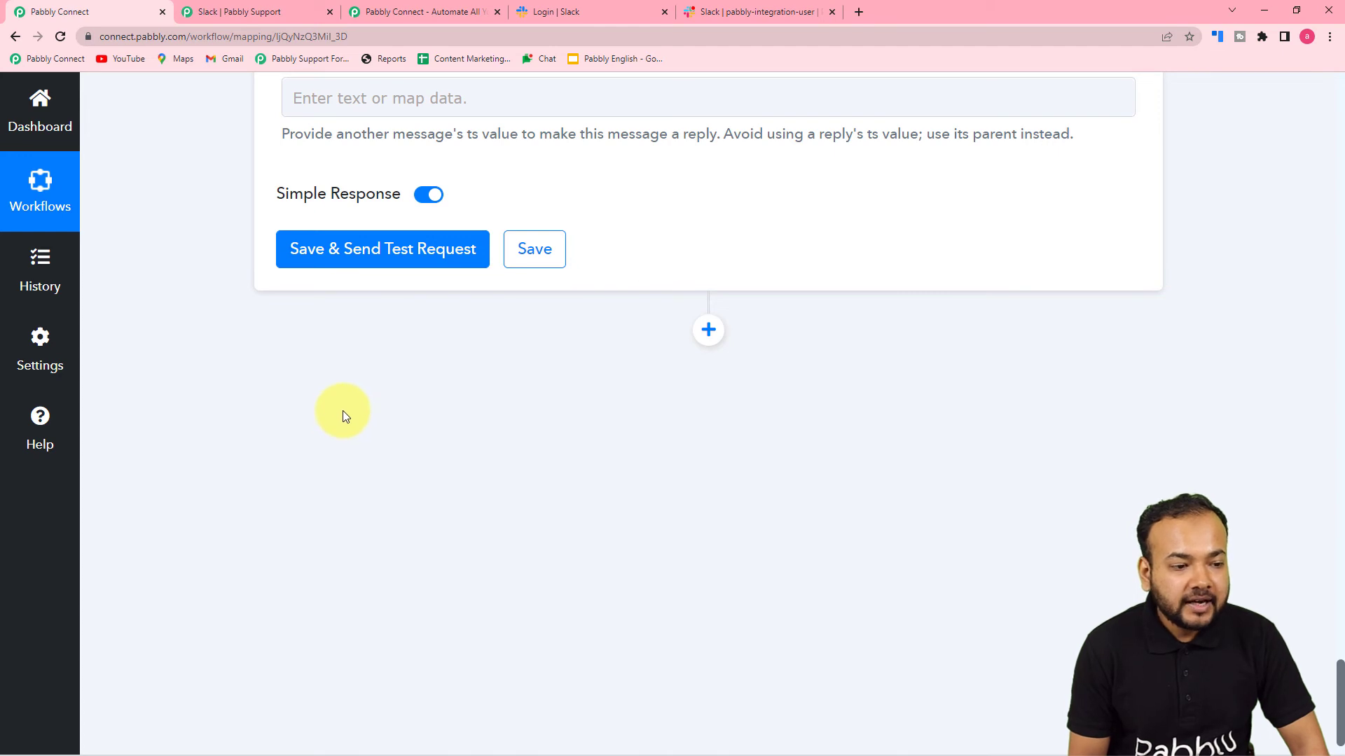
# Check pabbly-integration-team in Slack, return to Pabbly Connect, and save the Send Channel Message action with a test request
pyautogui.click(770, 11)
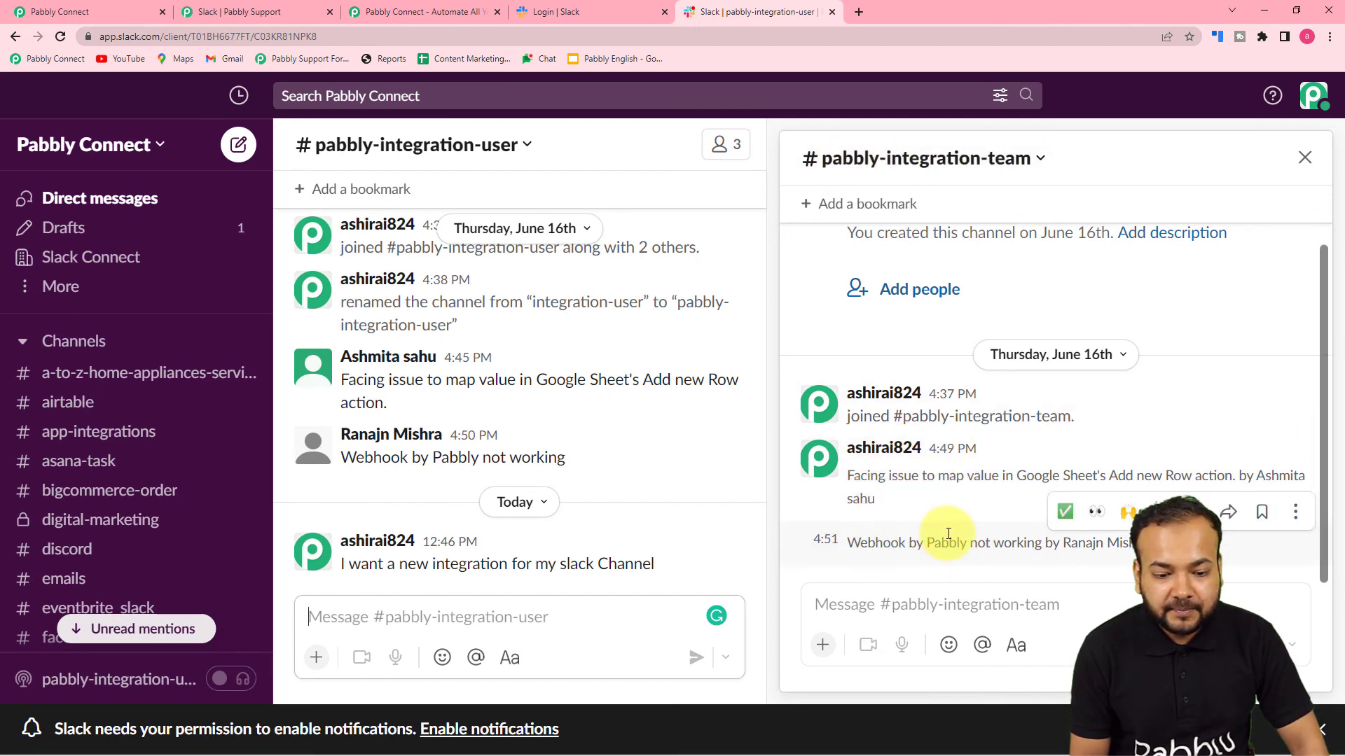
pyautogui.click(70, 12)
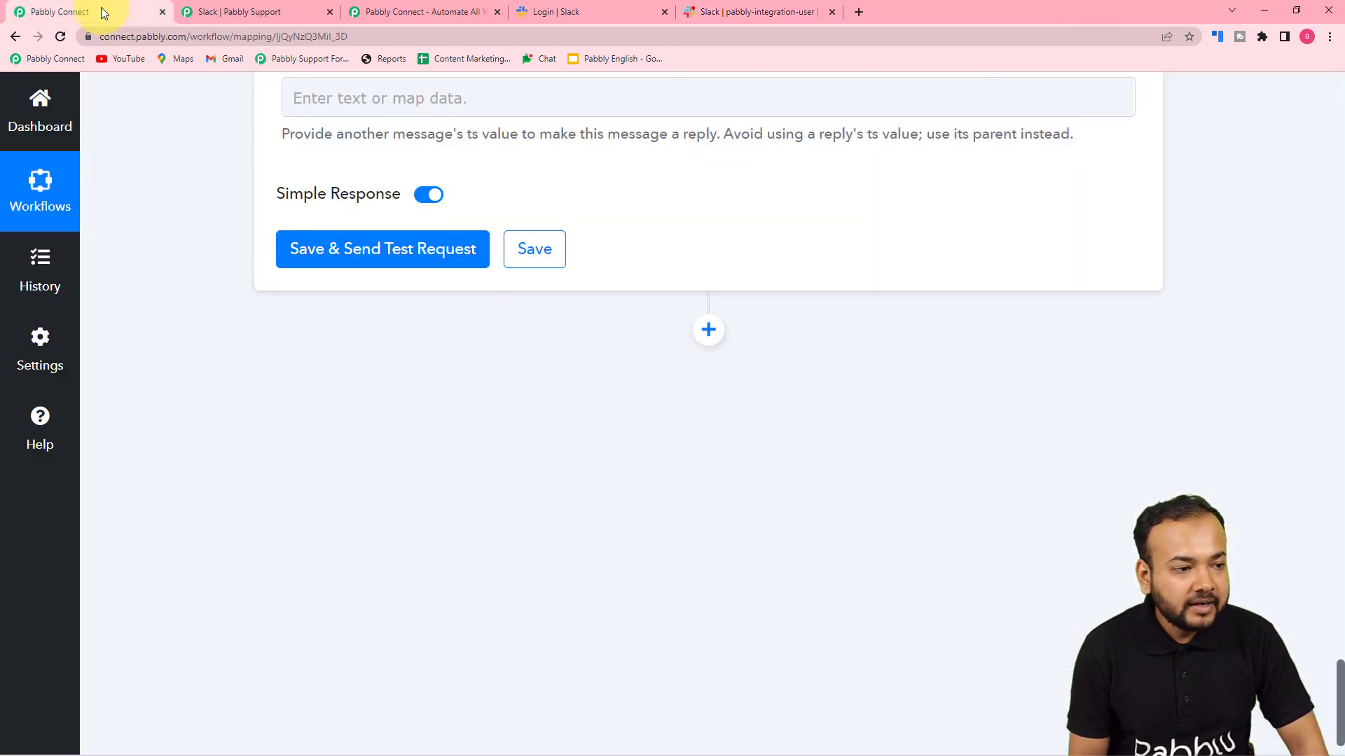
pyautogui.click(308, 255)
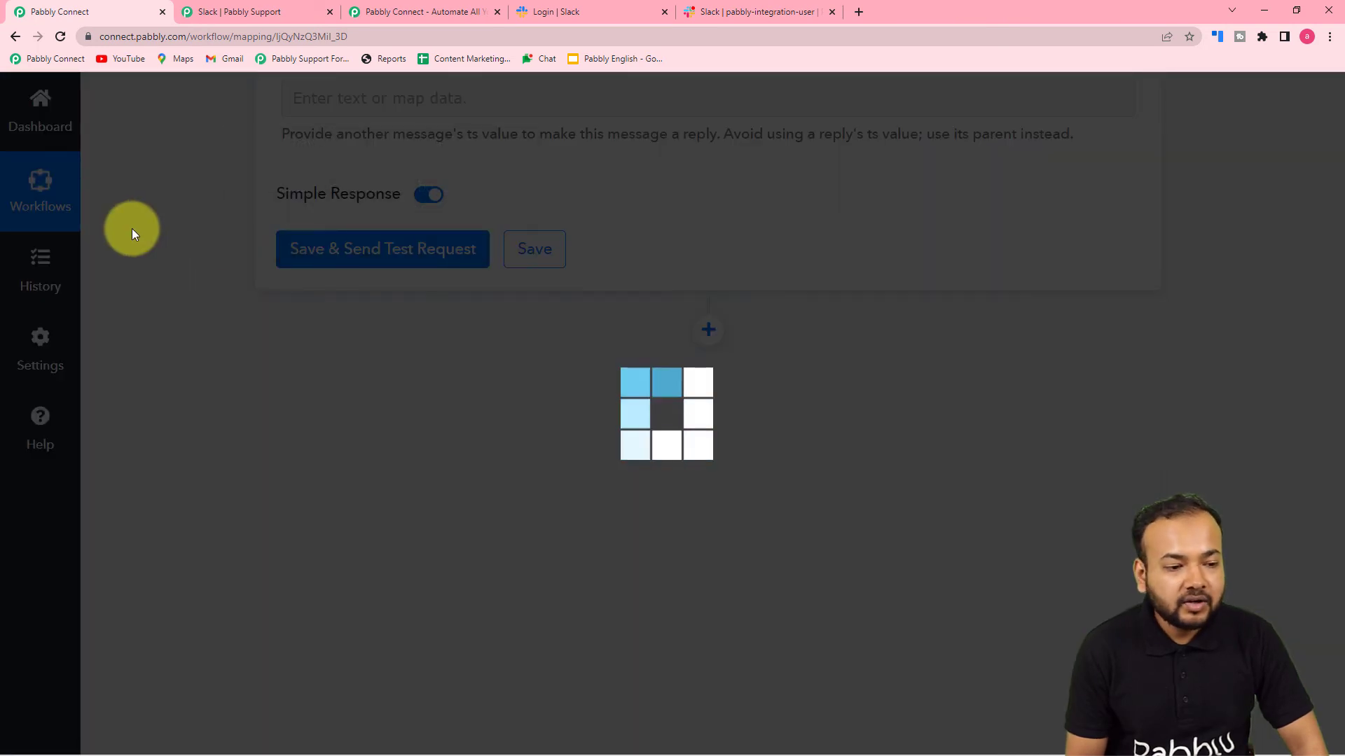
pyautogui.scroll(-3, 131, 229)
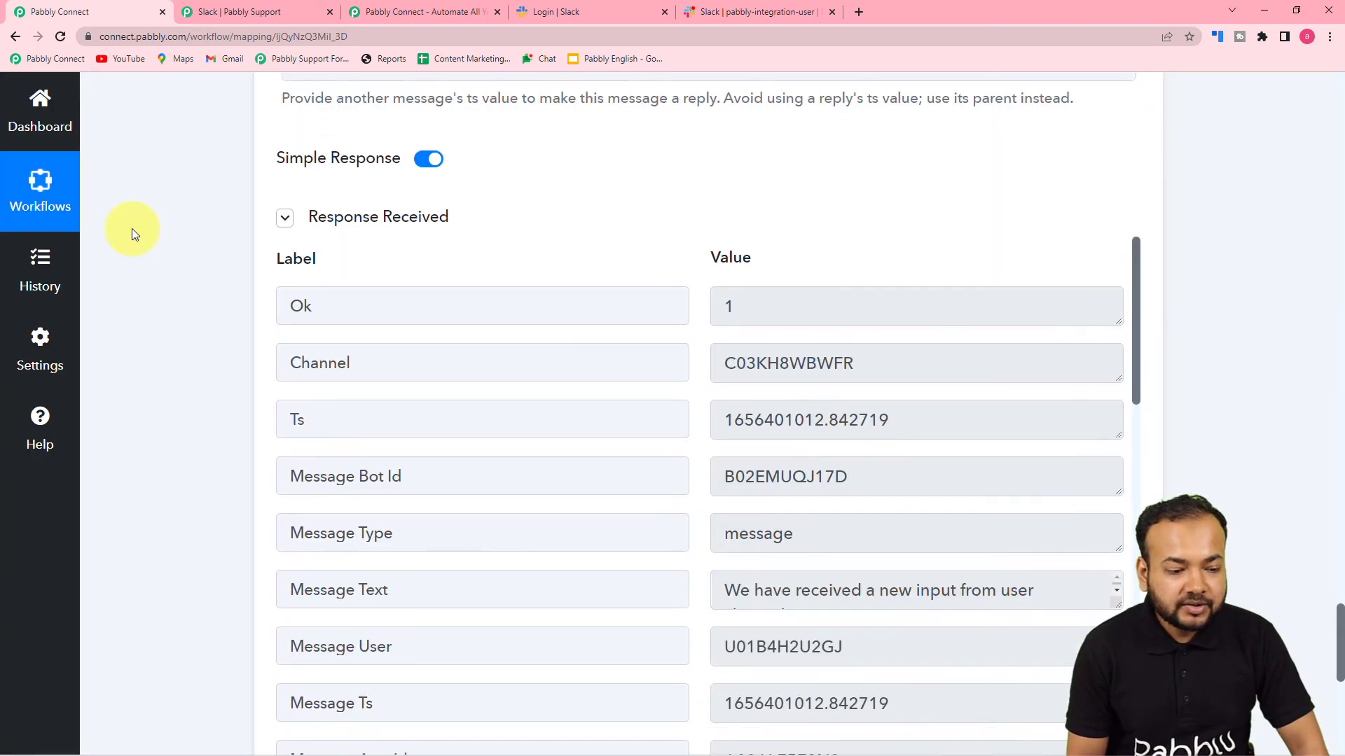
# Switch to Slack, check the test message's text, user name and email in pabbly-integration-team, and return to Pabbly Connect
pyautogui.click(719, 17)
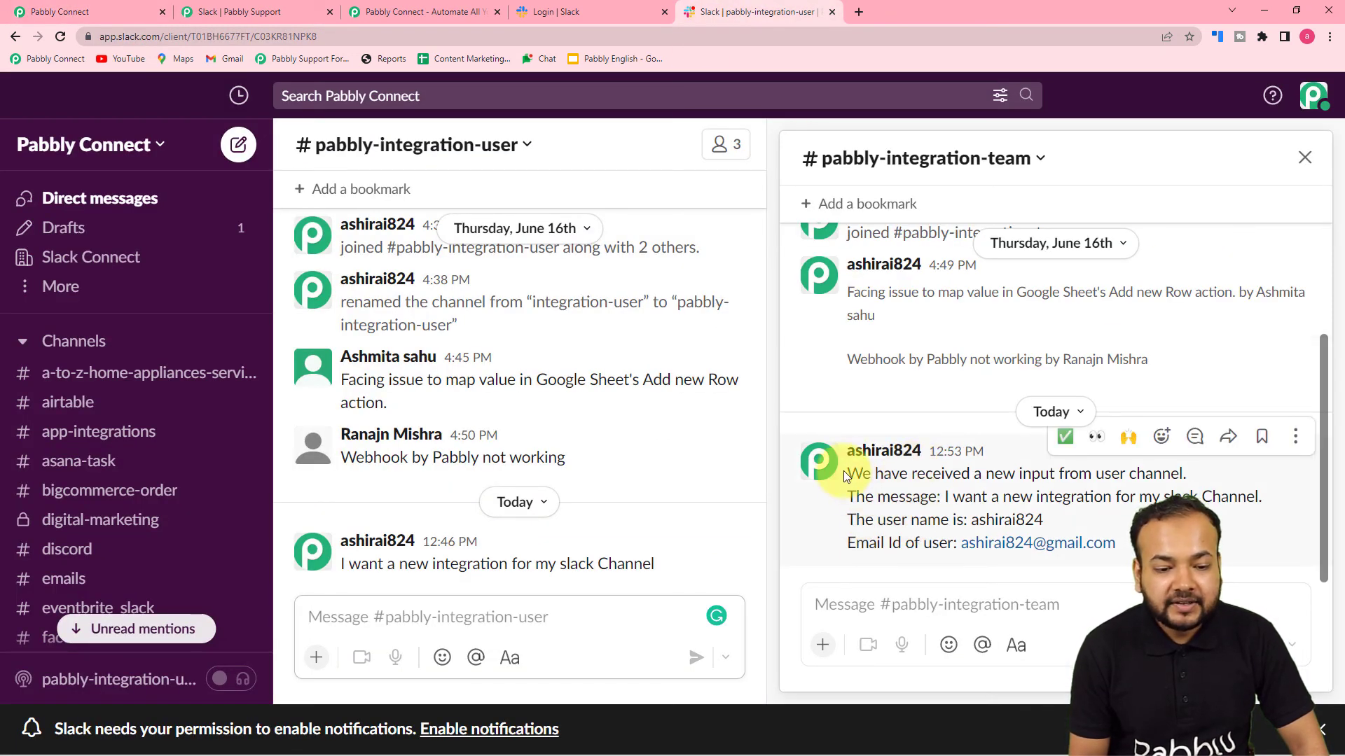
pyautogui.moveTo(886, 451)
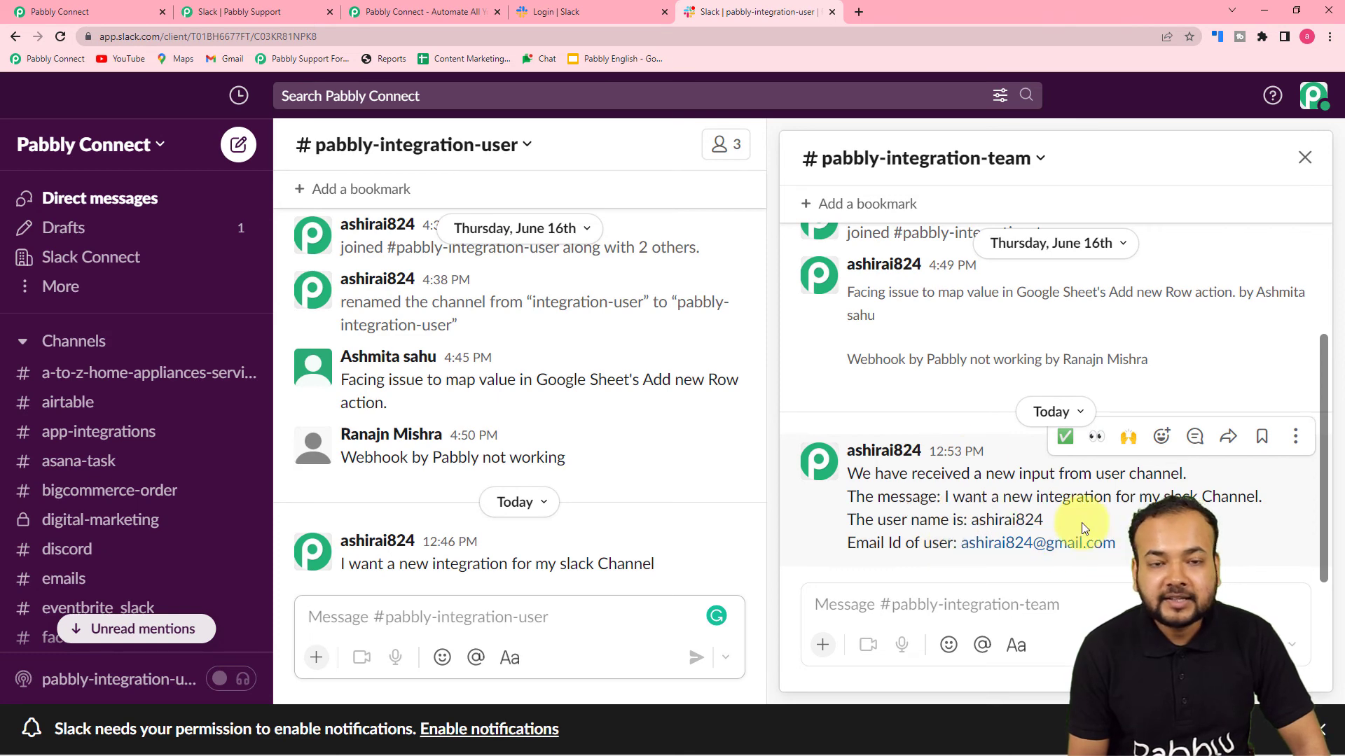
pyautogui.click(79, 15)
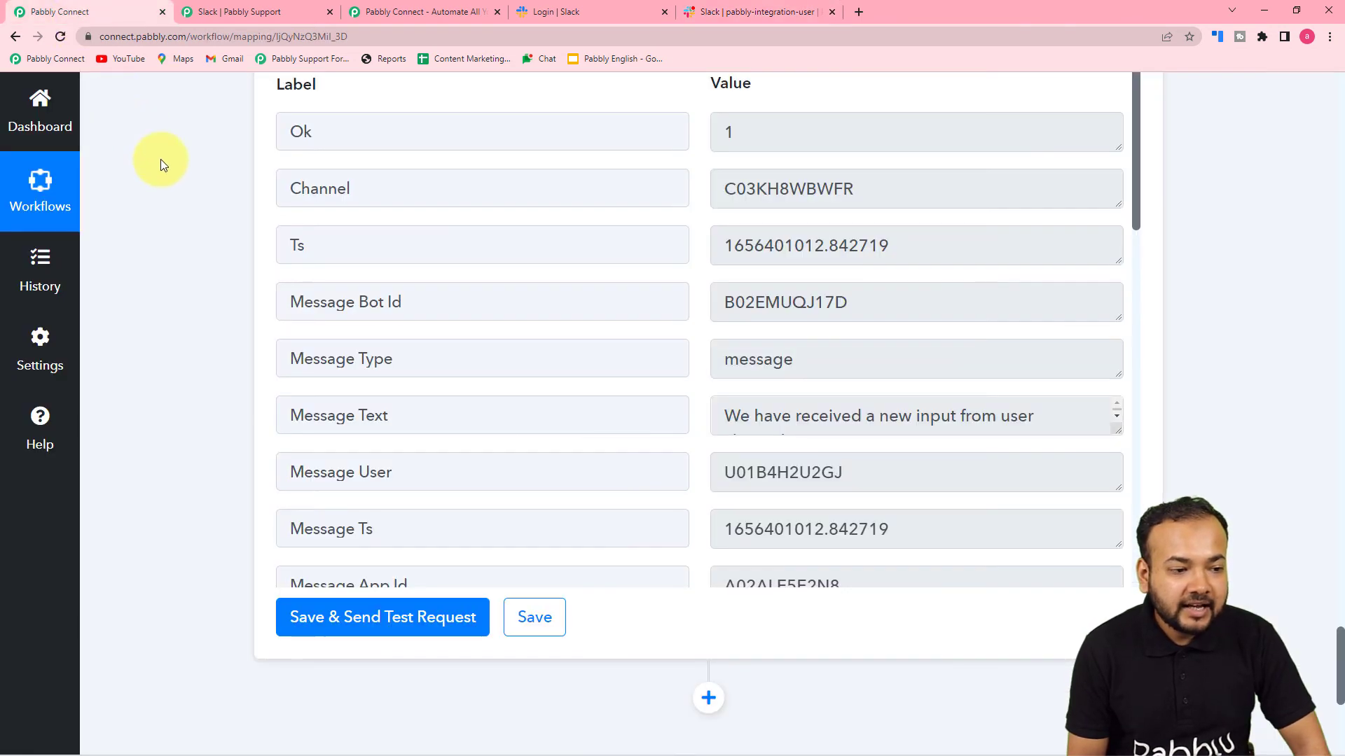
# Collapse the Send Channel Message, Get User by Id and New Message steps to show the whole workflow compactly
pyautogui.scroll(10, 161, 158)
pyautogui.scroll(12, 161, 159)
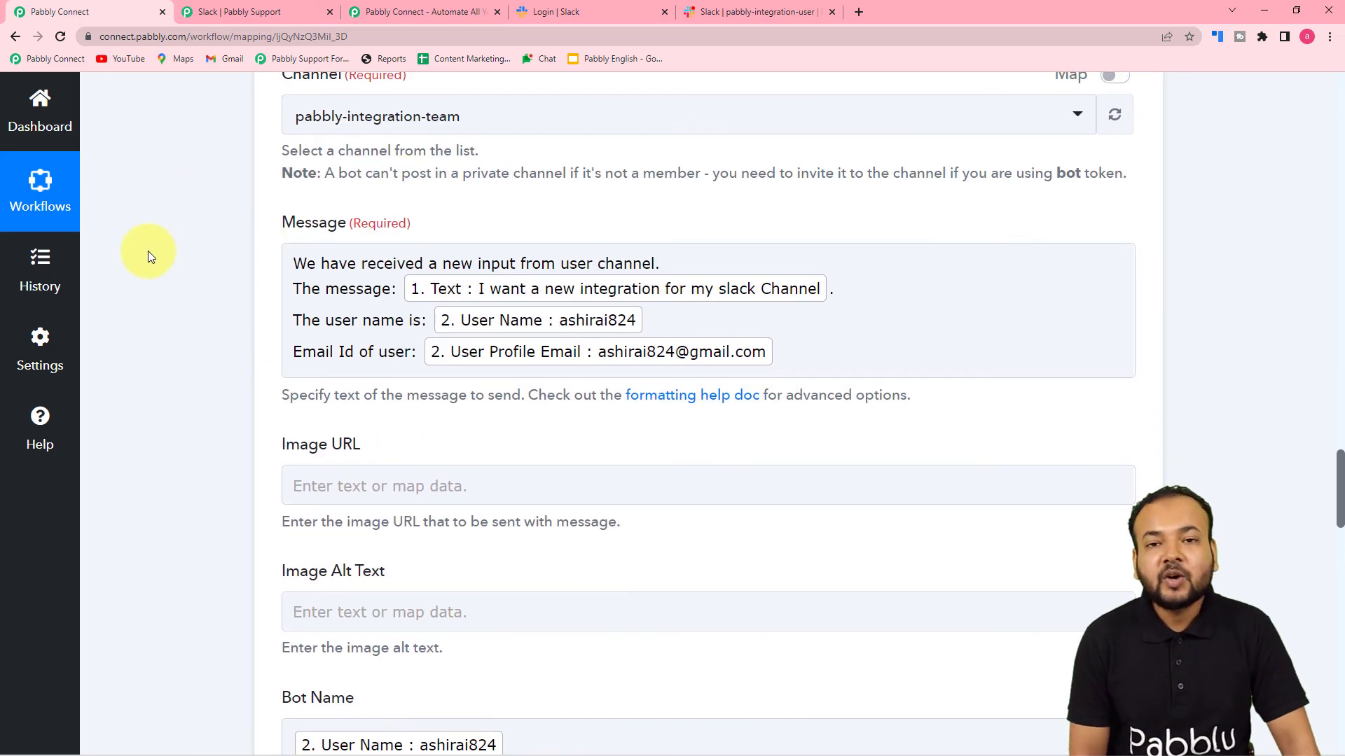
pyautogui.scroll(9, 148, 250)
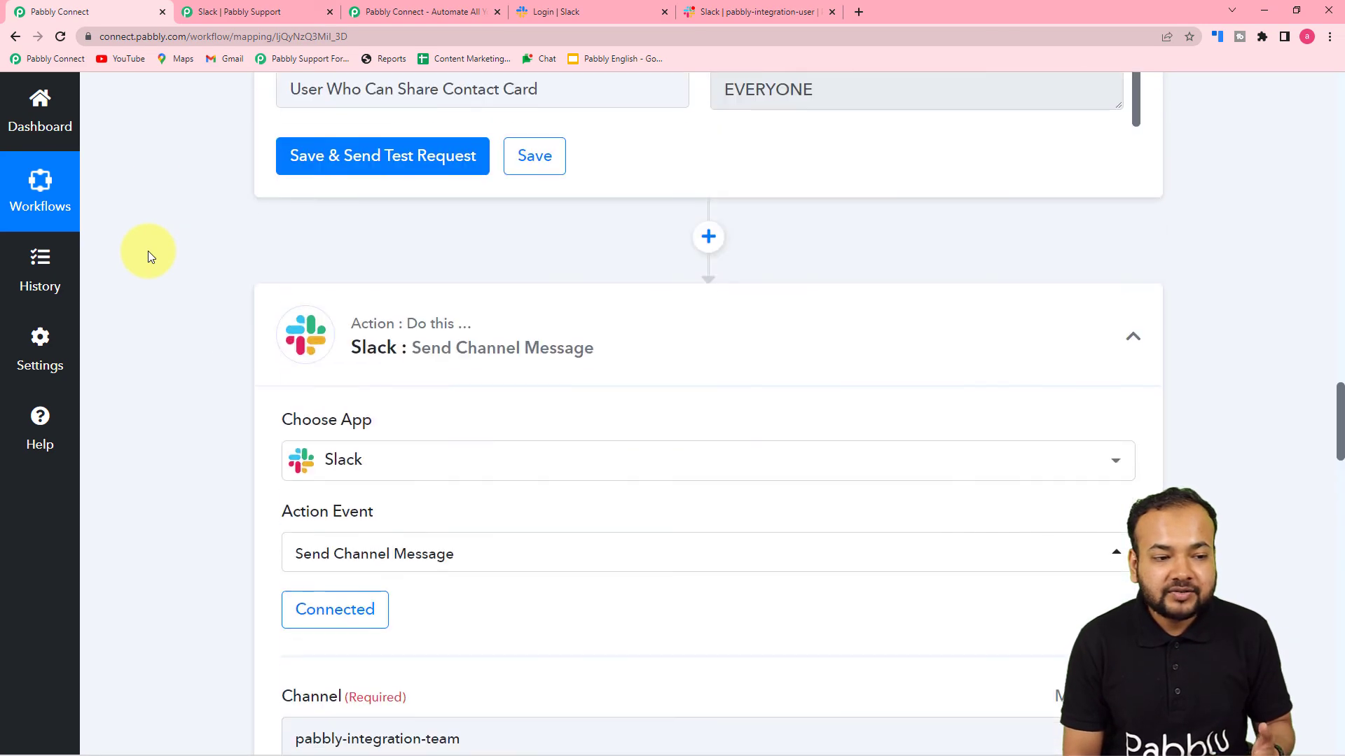
pyautogui.click(1133, 345)
pyautogui.scroll(10, 1236, 309)
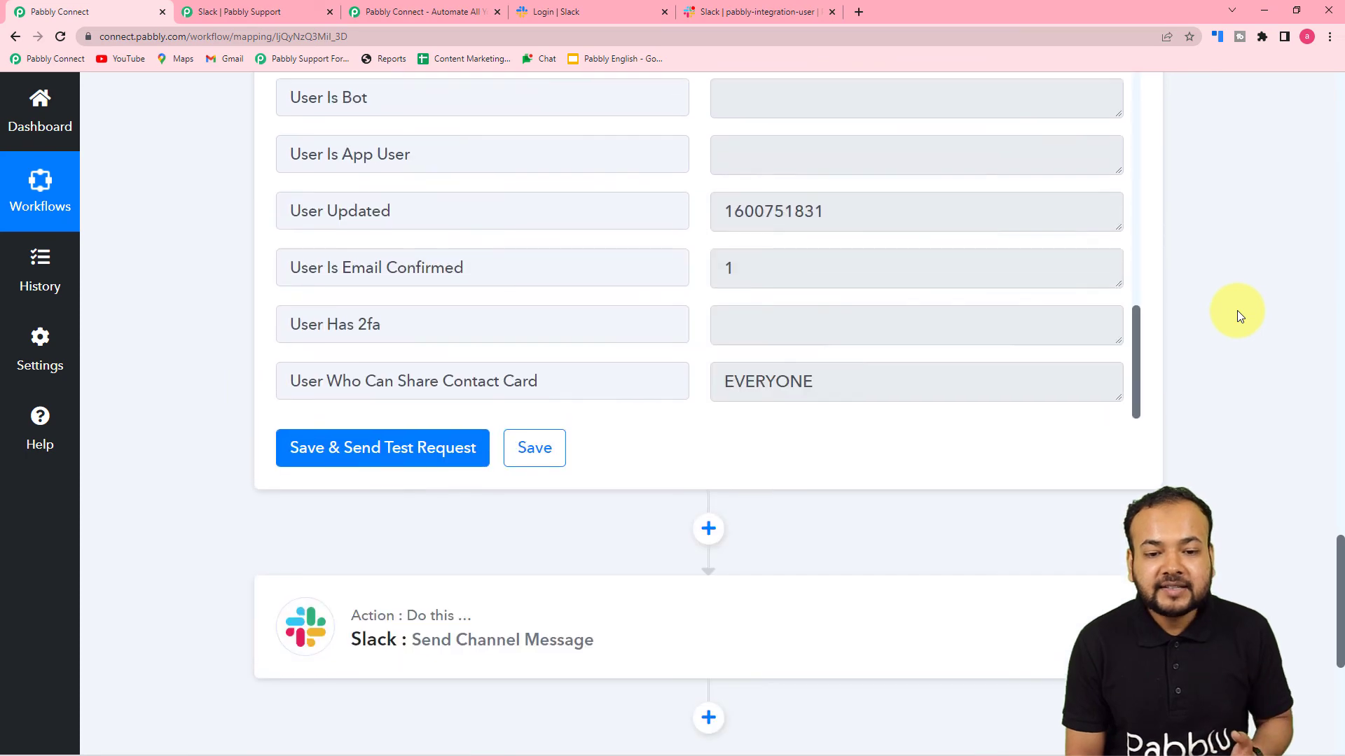
pyautogui.scroll(4, 1237, 310)
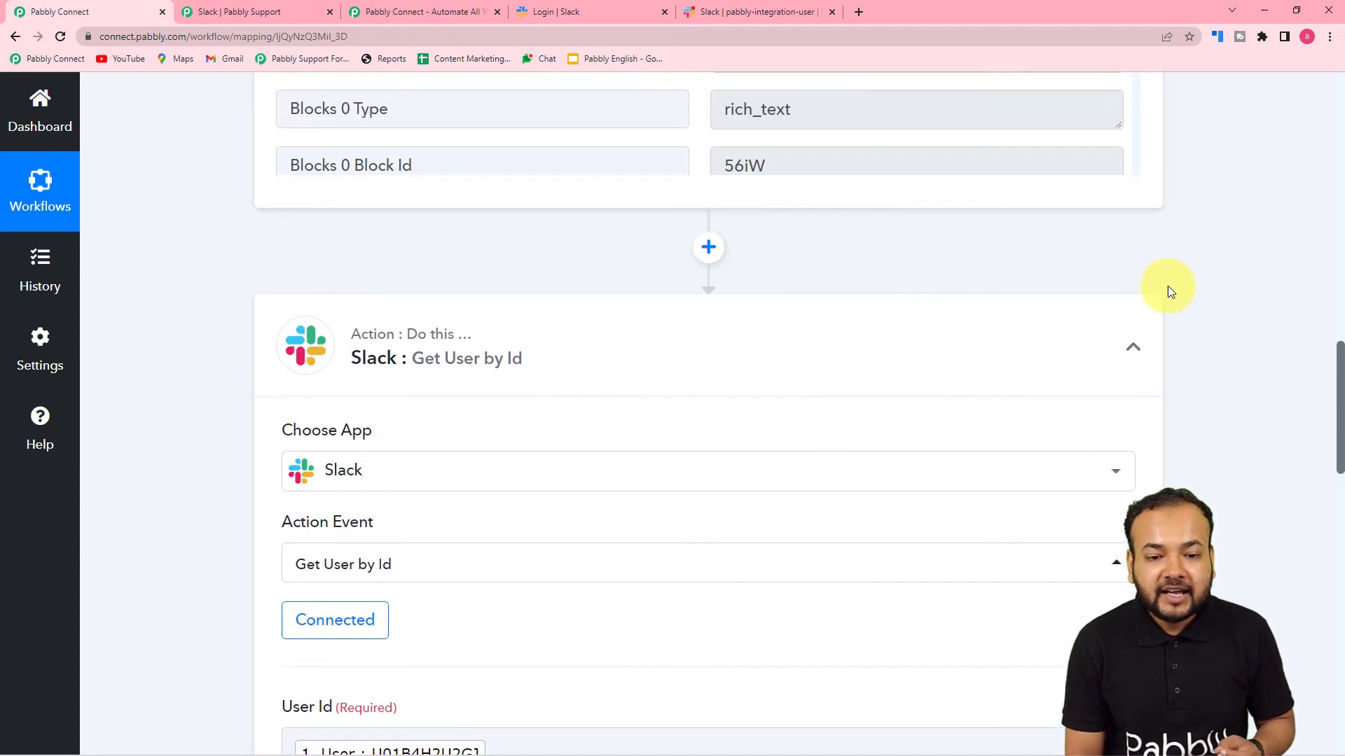
pyautogui.click(1132, 349)
pyautogui.scroll(8, 1181, 329)
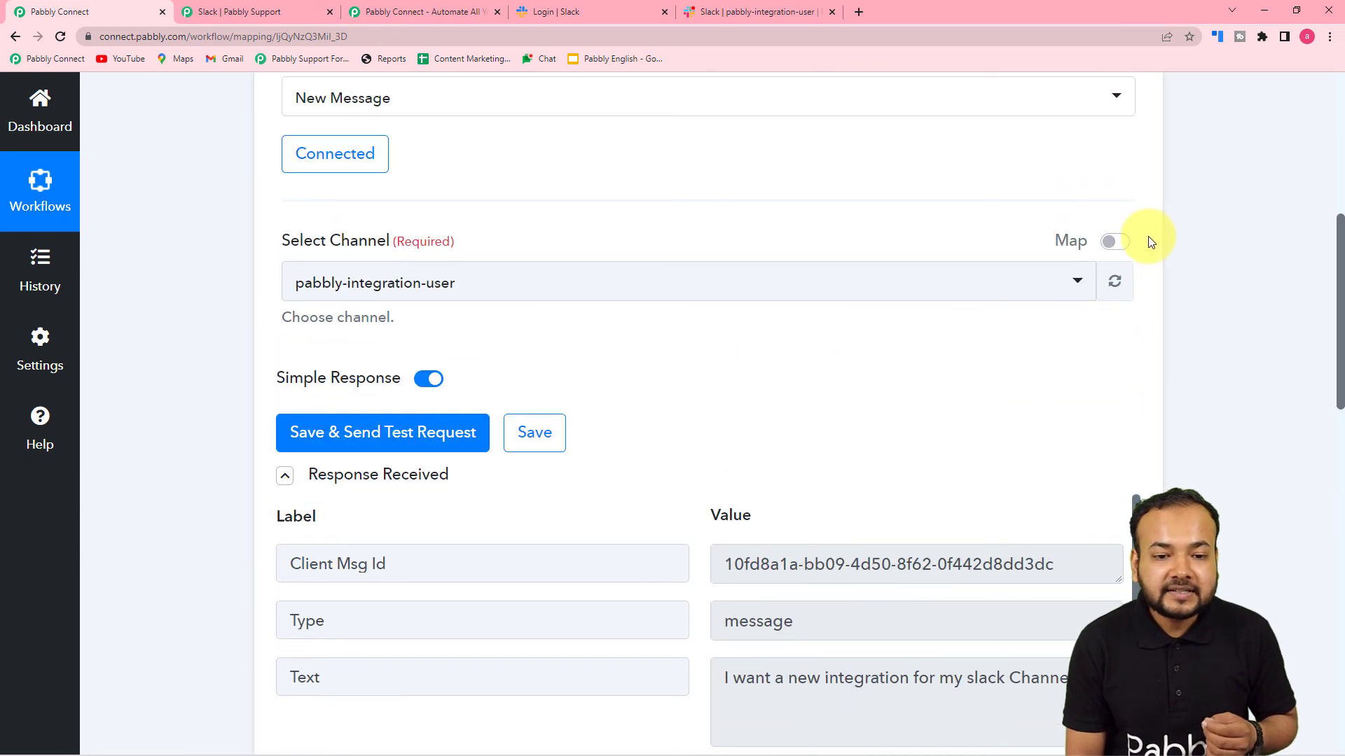
pyautogui.scroll(4, 1152, 156)
pyautogui.click(1134, 162)
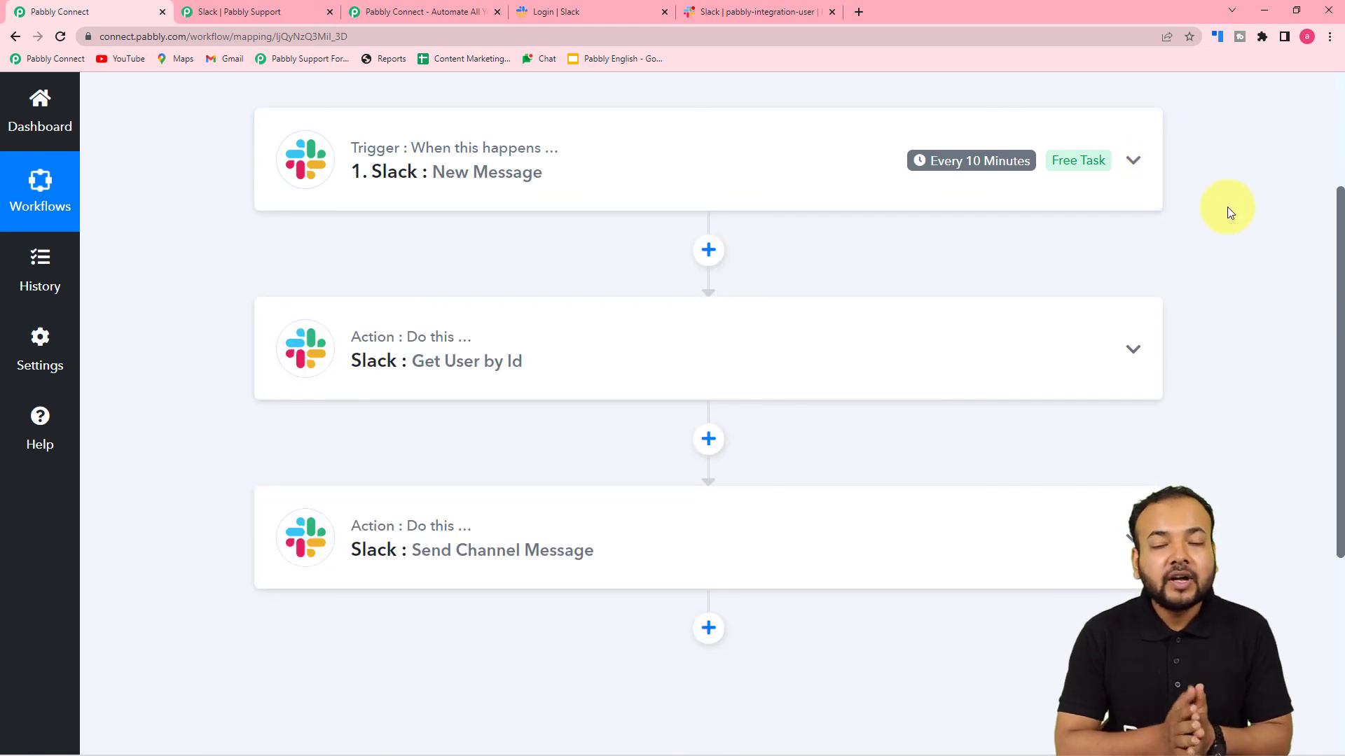
# Compare the original message in pabbly-integration-user with the forwarded one in Slack, and return to the workflow overview in Pabbly Connect
pyautogui.click(754, 7)
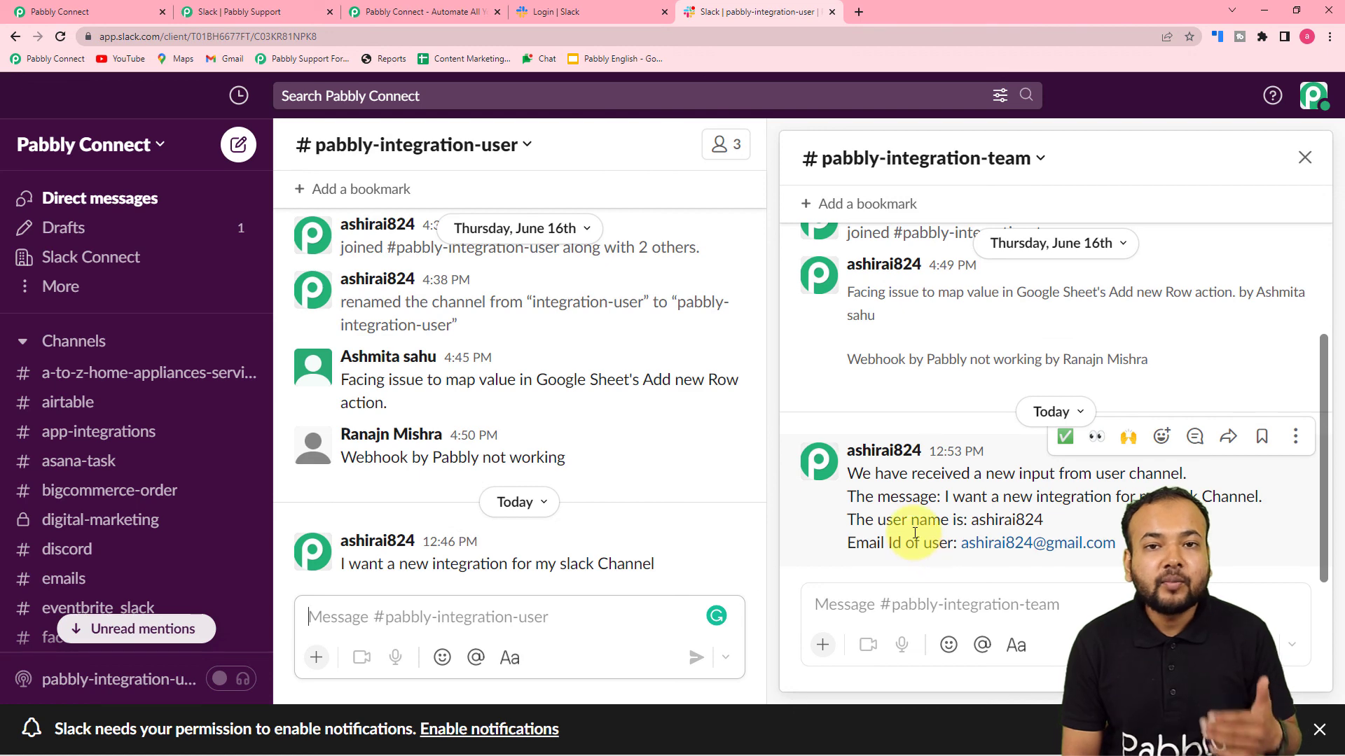
pyautogui.click(39, 12)
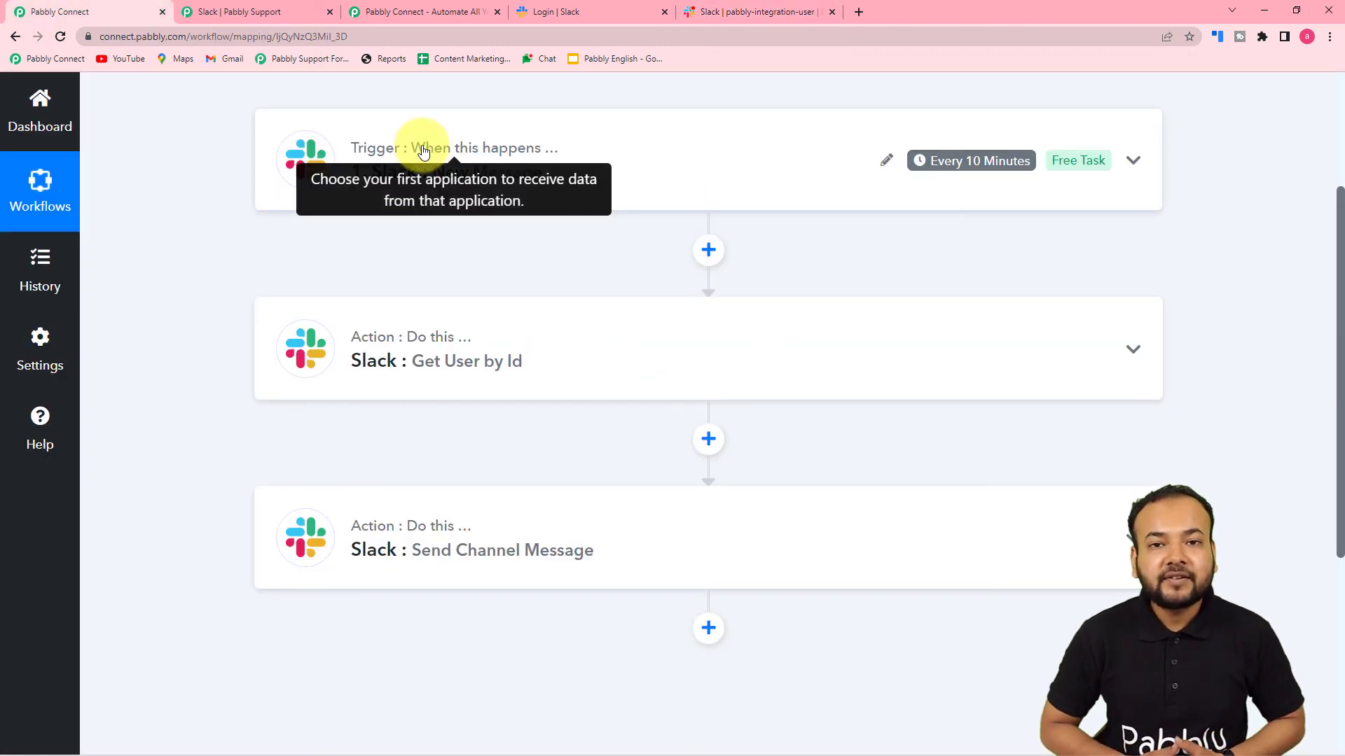